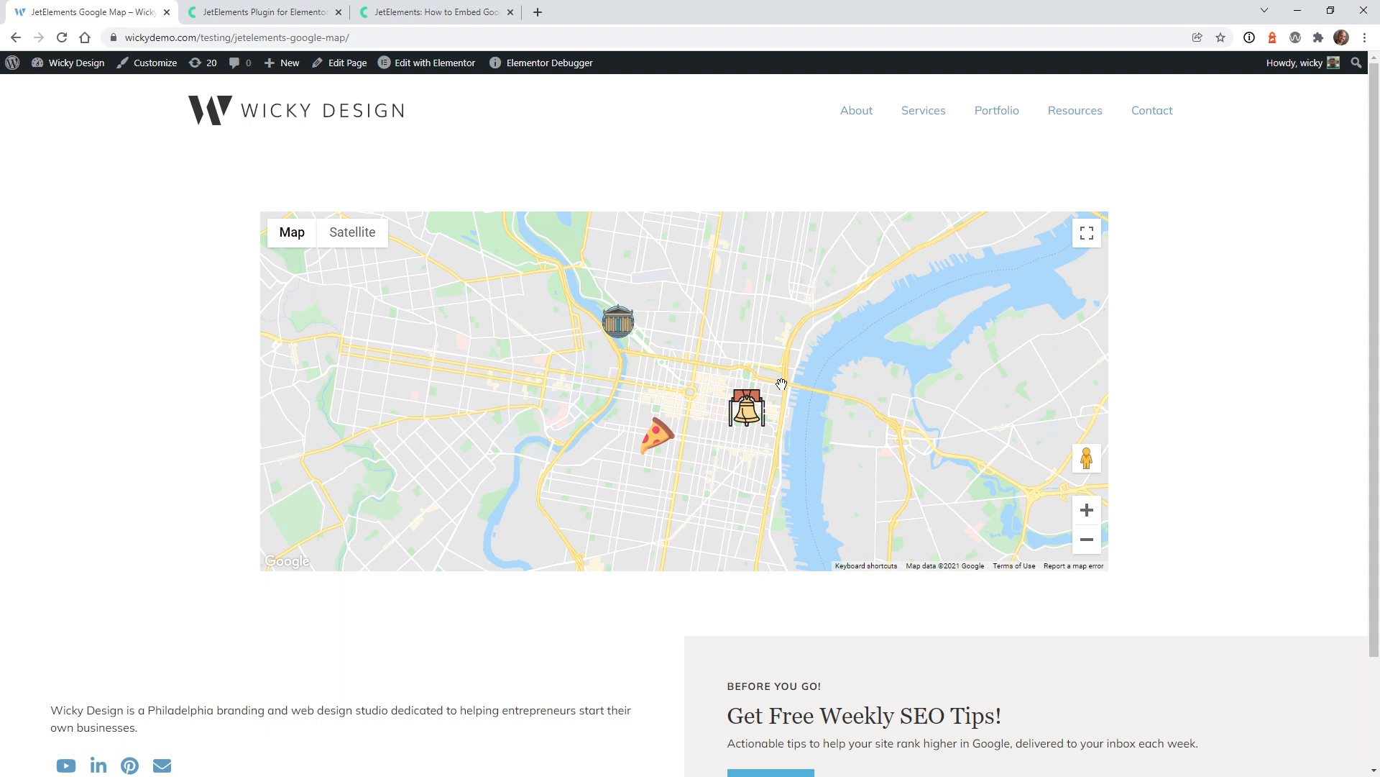
- Examine the example Google map and view the popups of the museum, Liberty Bell and pizza pins
key(ctrl+Tab)
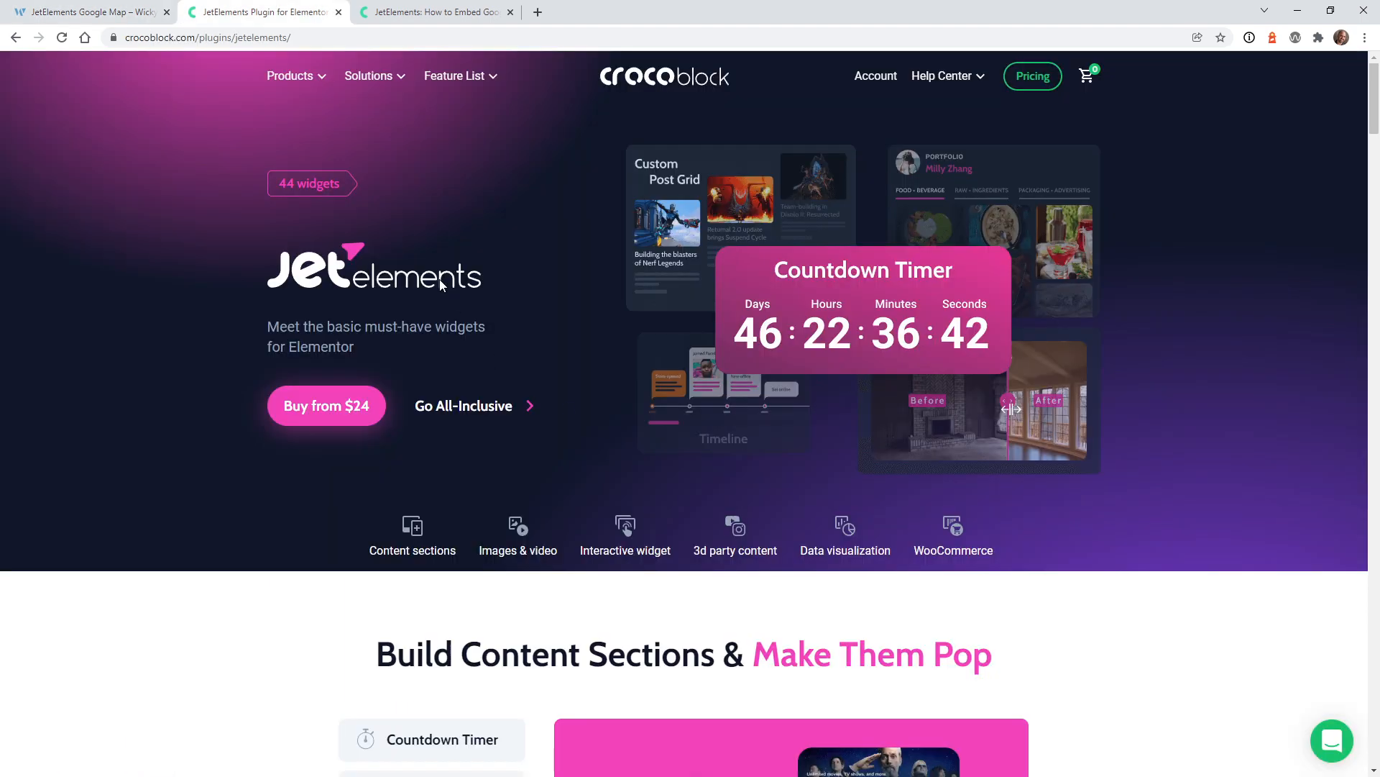
click(117, 10)
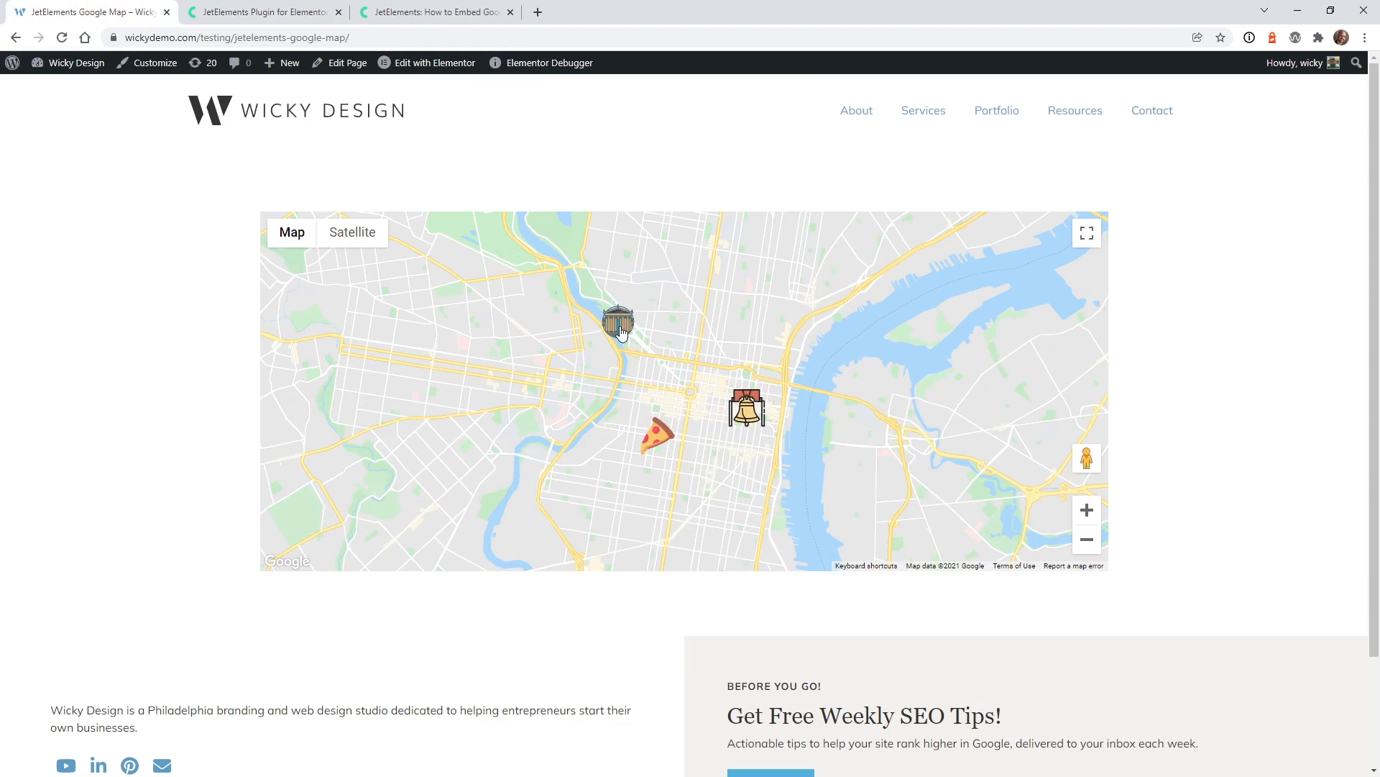
drag(644, 360, 635, 373)
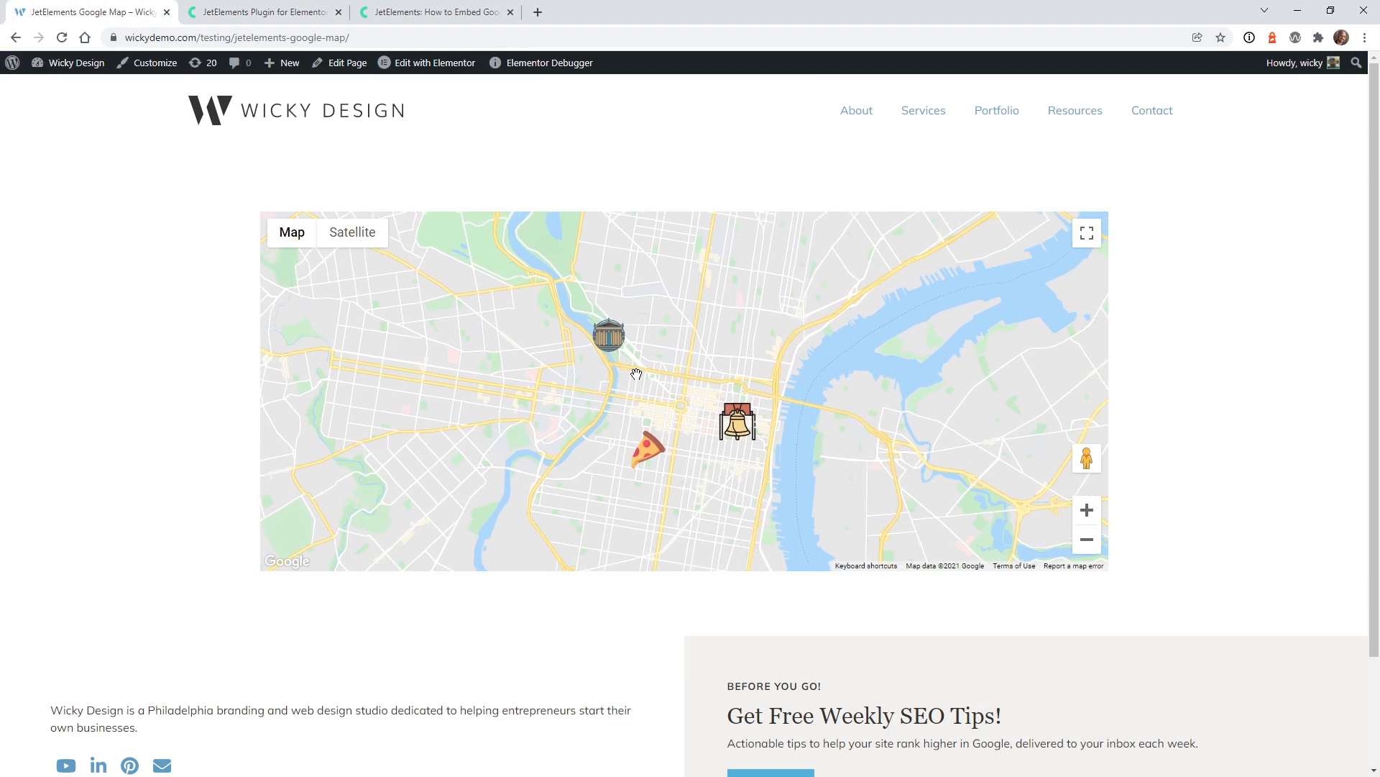
click(608, 334)
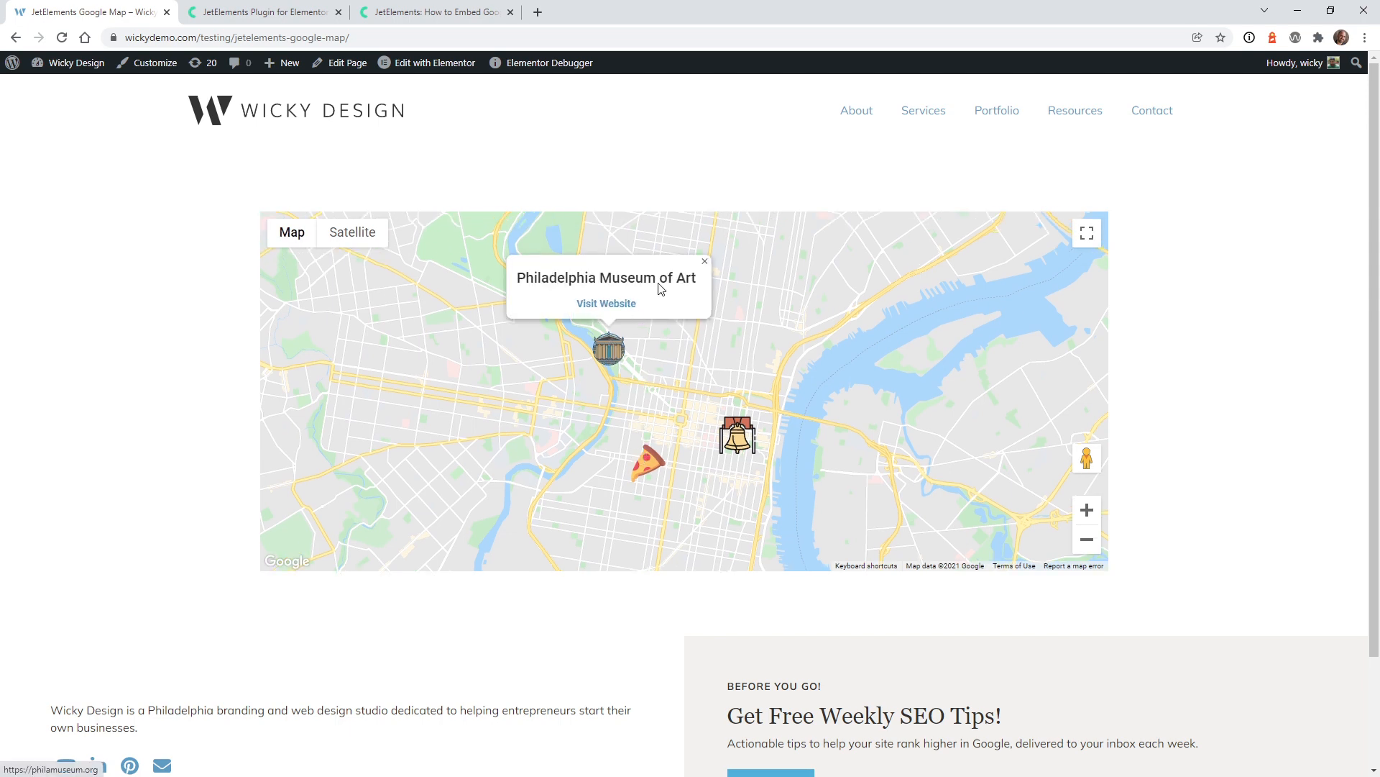
click(702, 263)
click(740, 440)
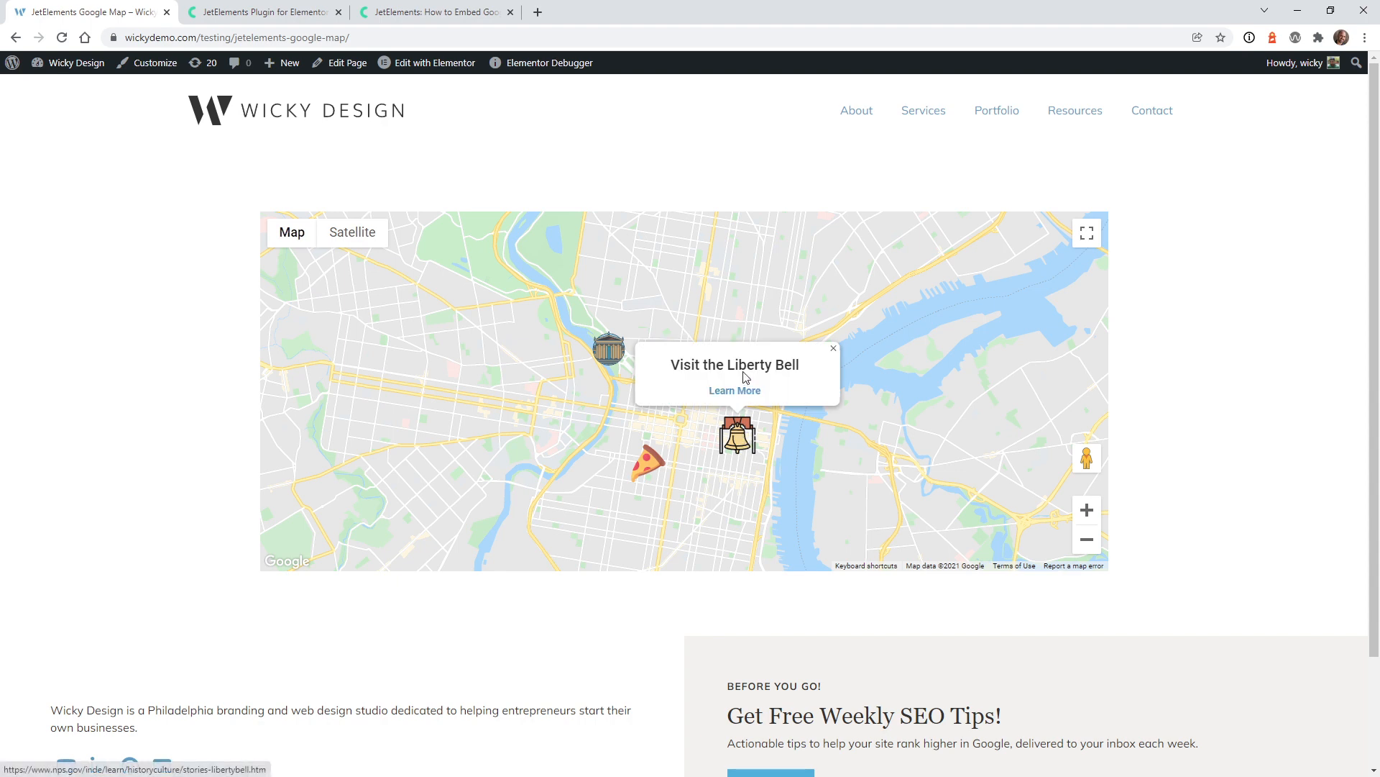
click(833, 349)
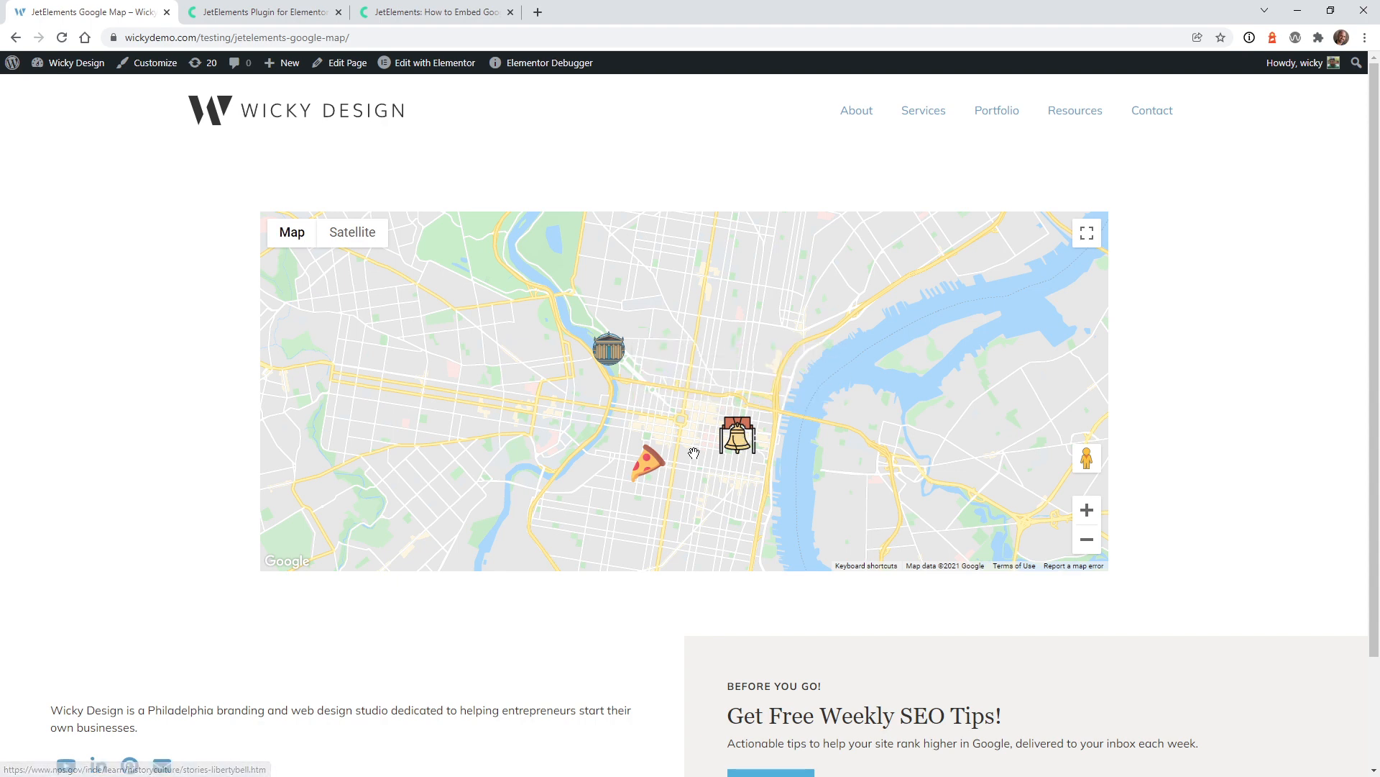
click(651, 454)
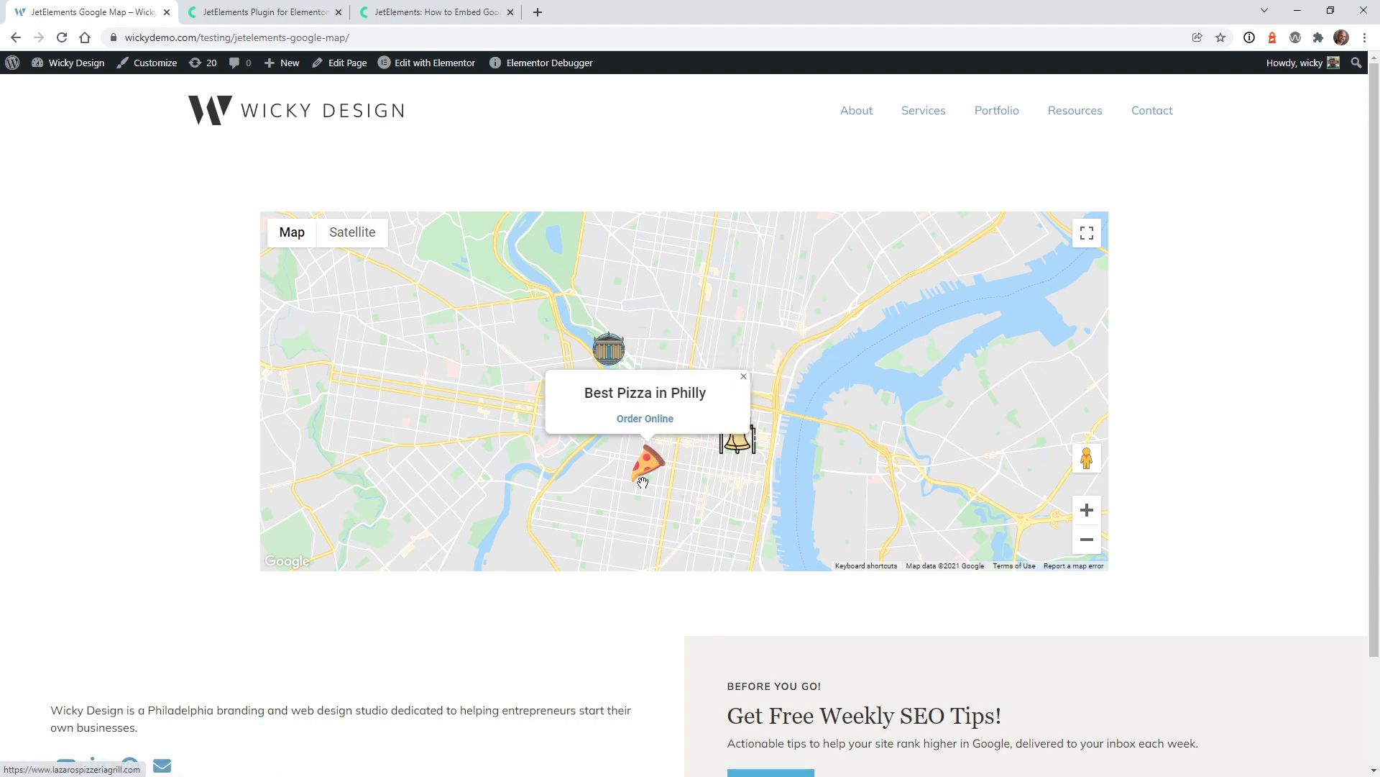
- Review the widget list on the JetElements plugin page and the article on creating a Google Maps API key
key(ctrl+Tab)
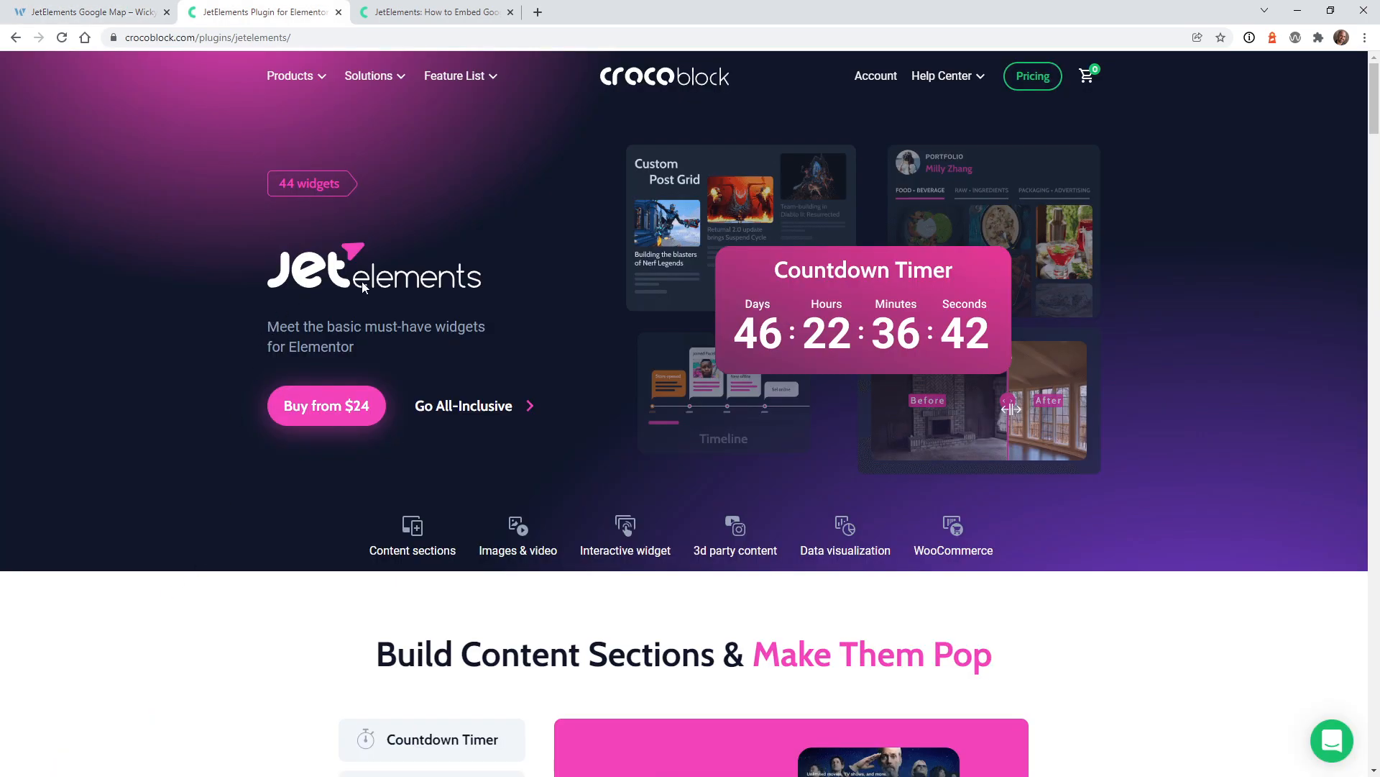
scroll(529, 149, down, 20)
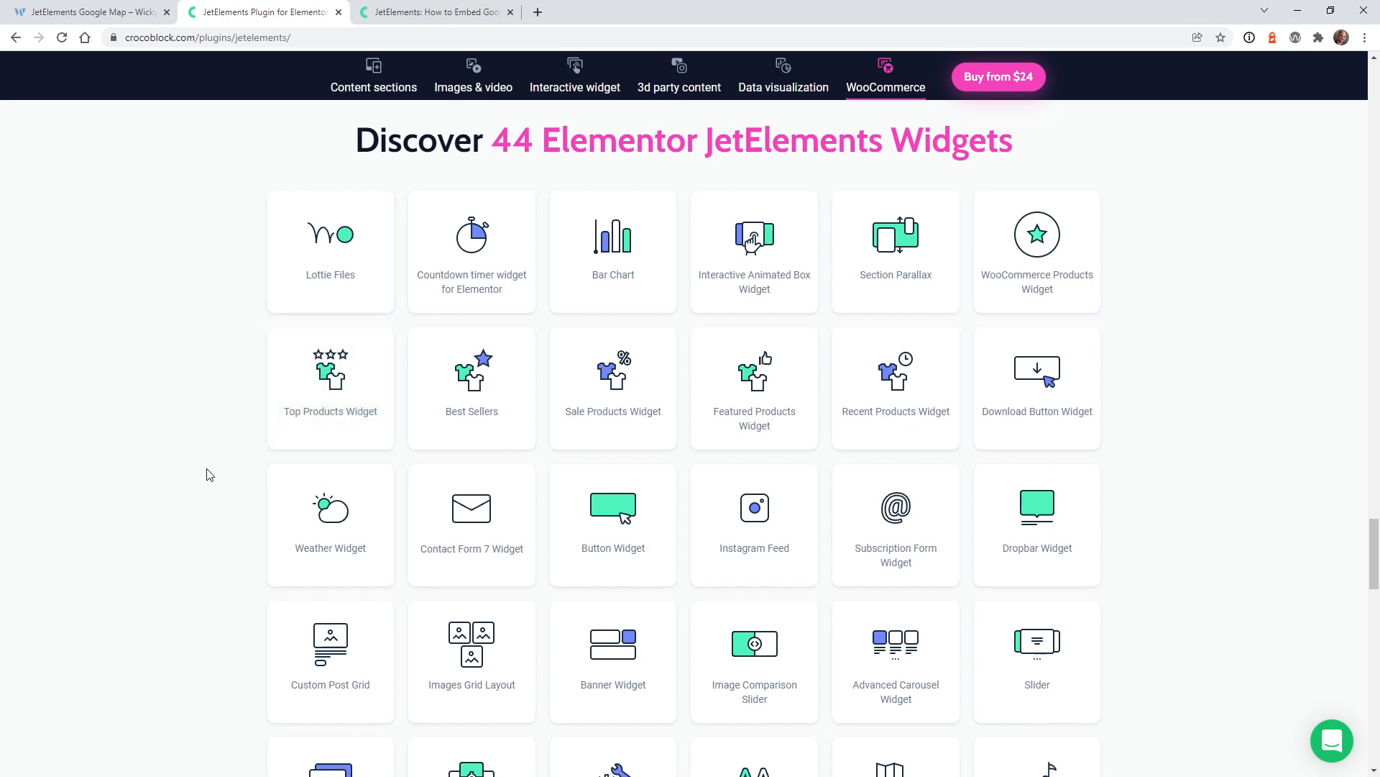
scroll(208, 467, down, 2)
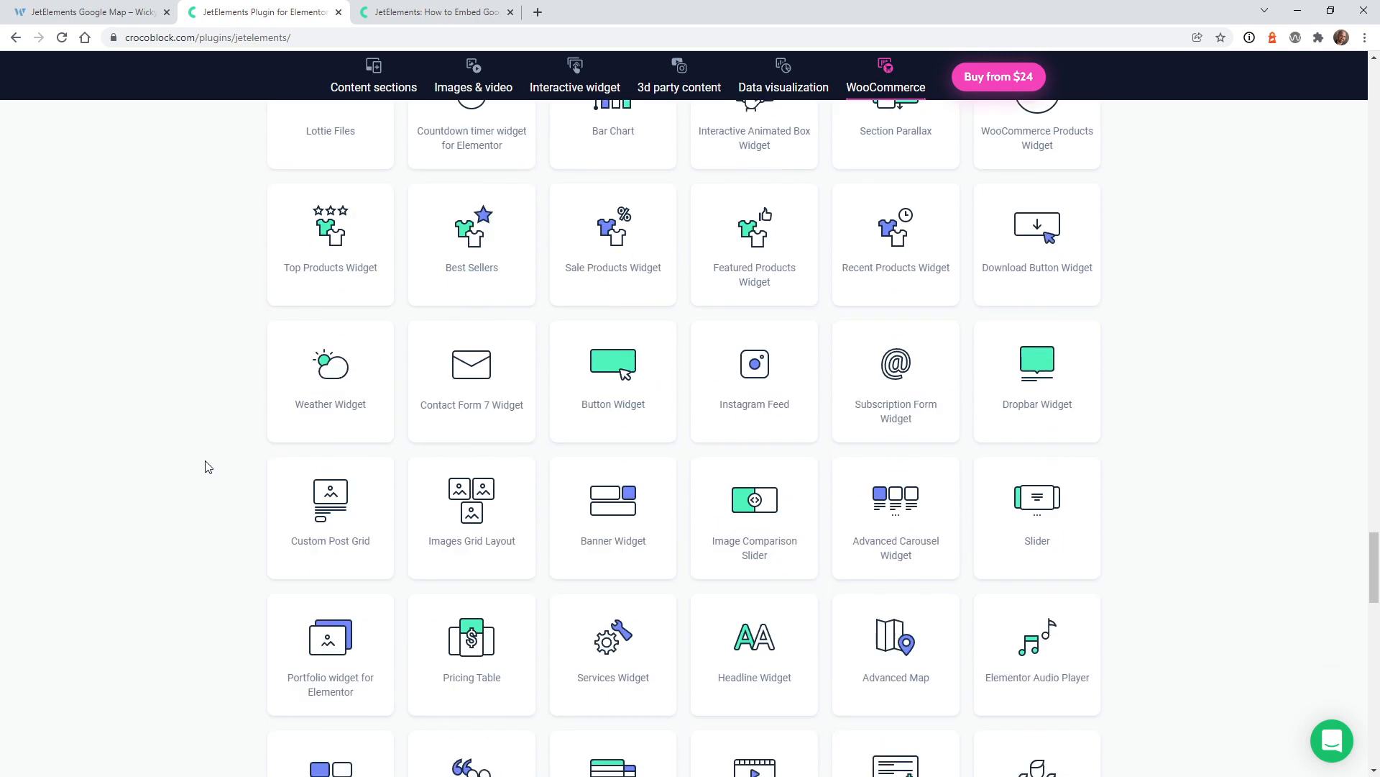
scroll(208, 468, down, 2)
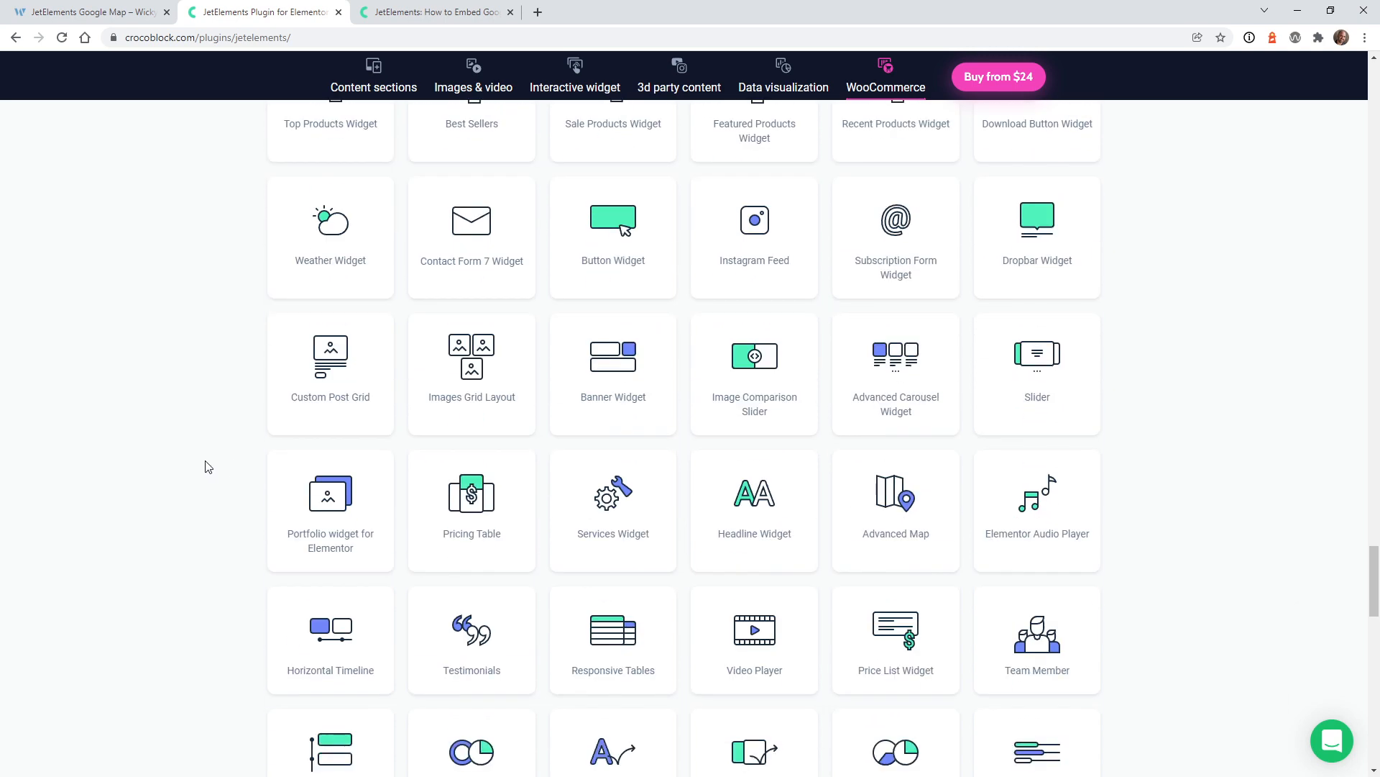
scroll(246, 530, down, 2)
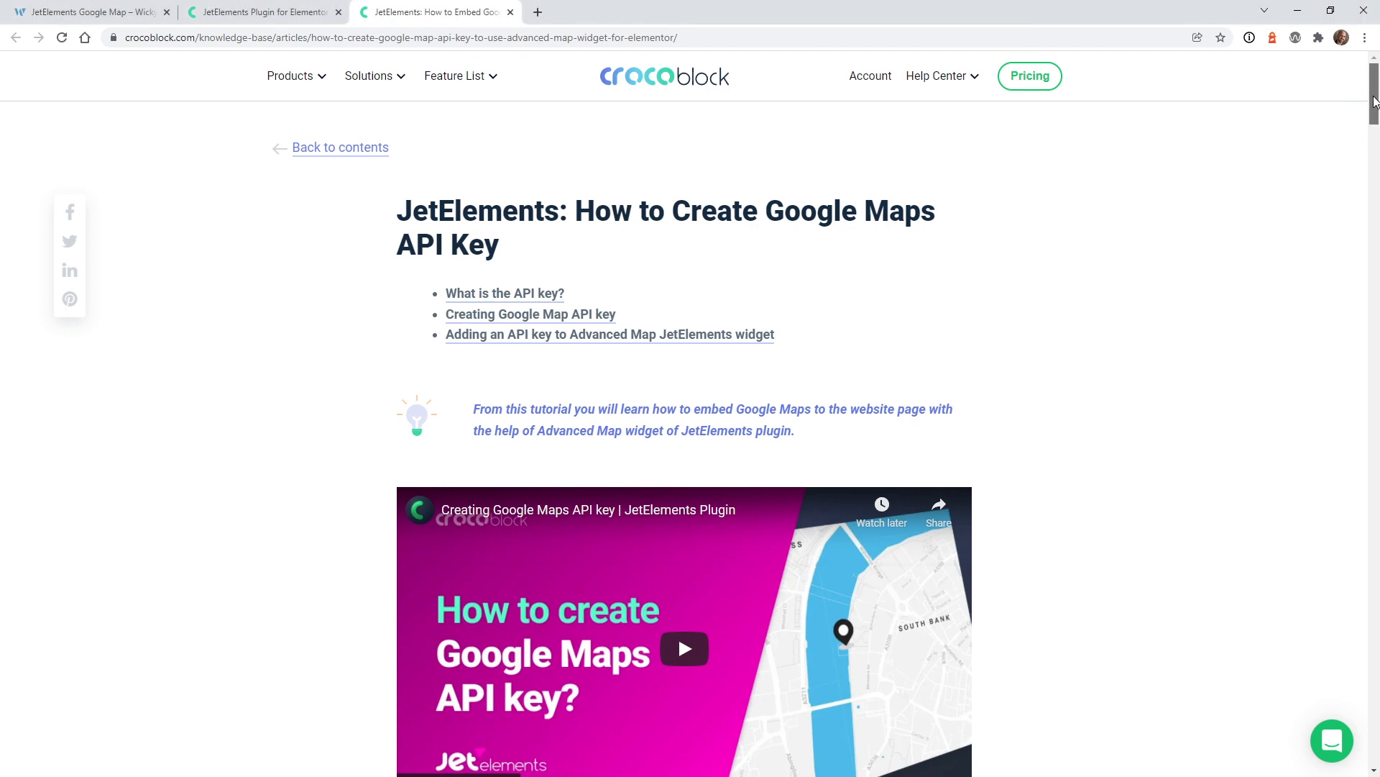
drag(1374, 100, 1373, 132)
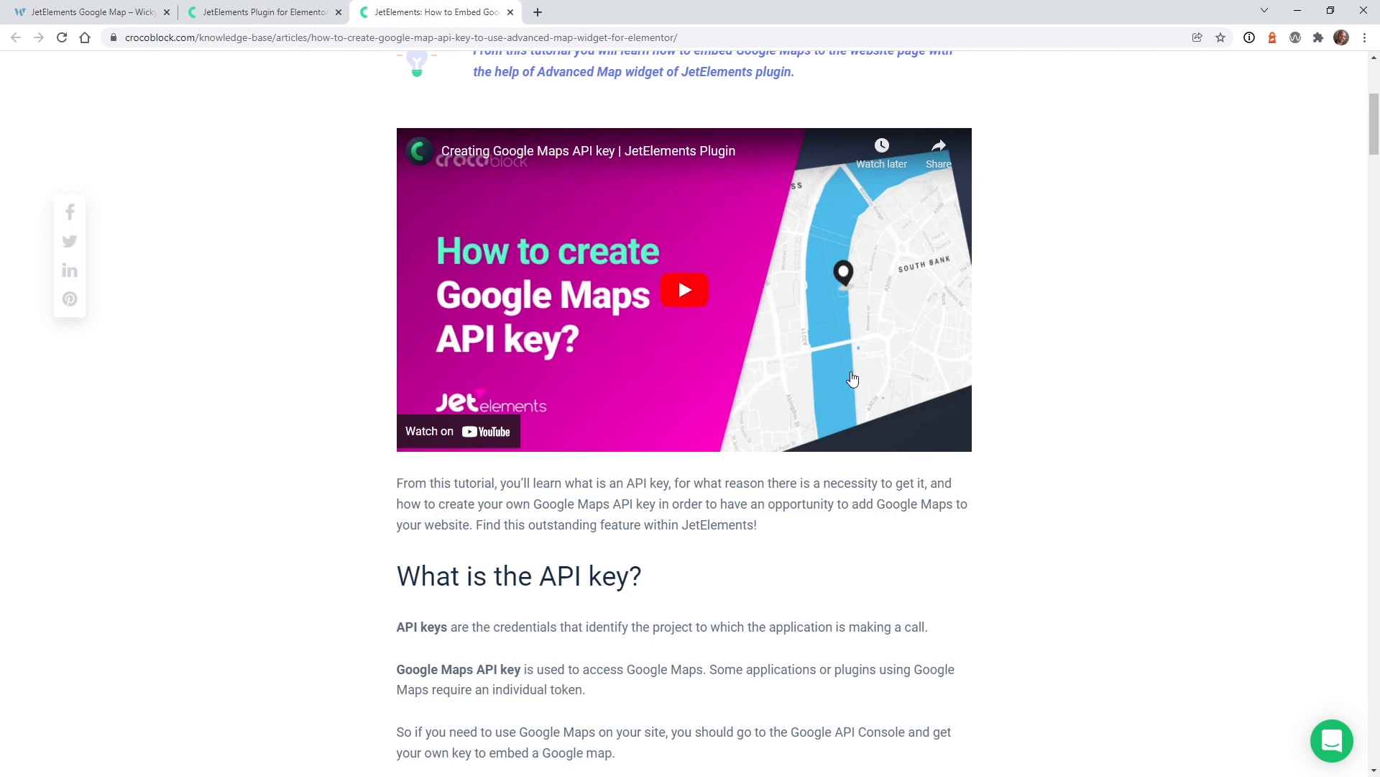
drag(1373, 149, 1366, 696)
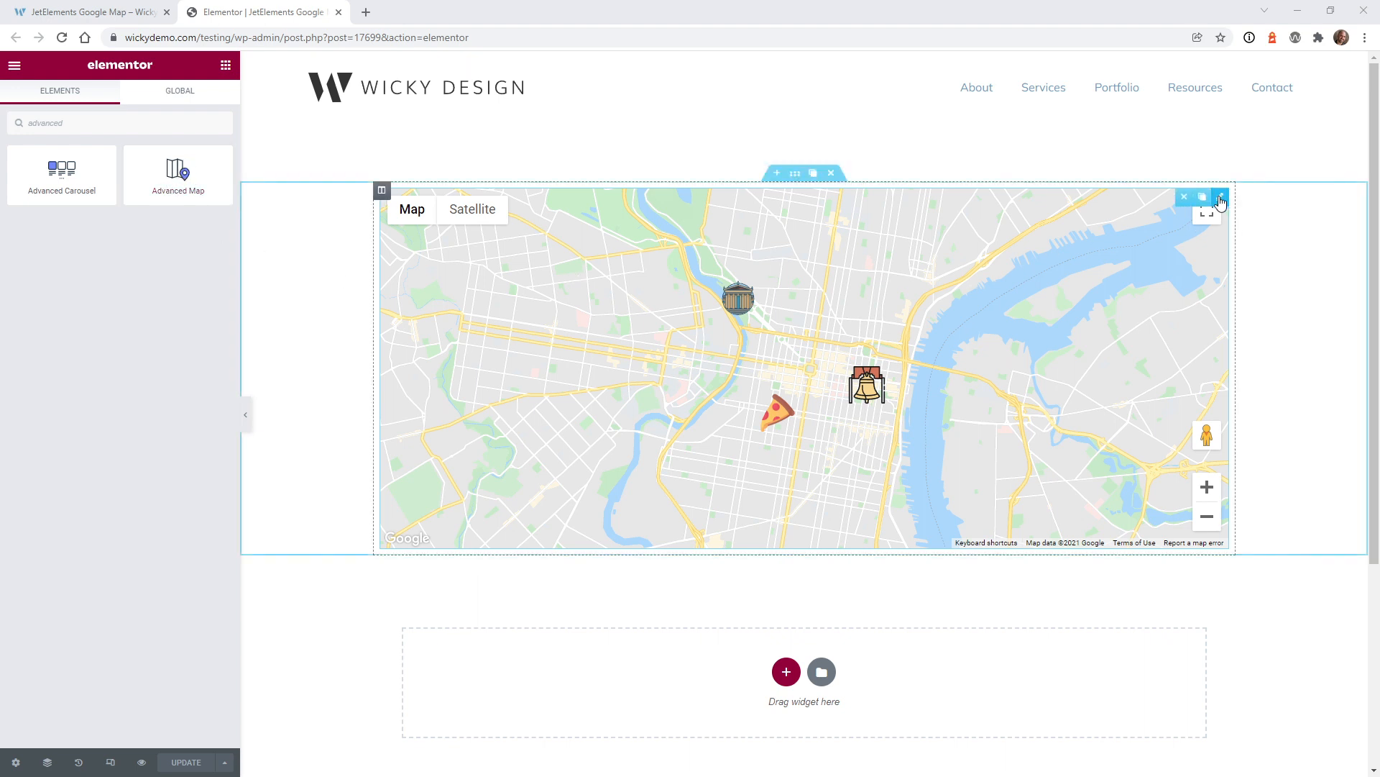
- Open the Advanced Map widget for editing and look through its Map Settings, Map Style and Pins sections
click(1220, 199)
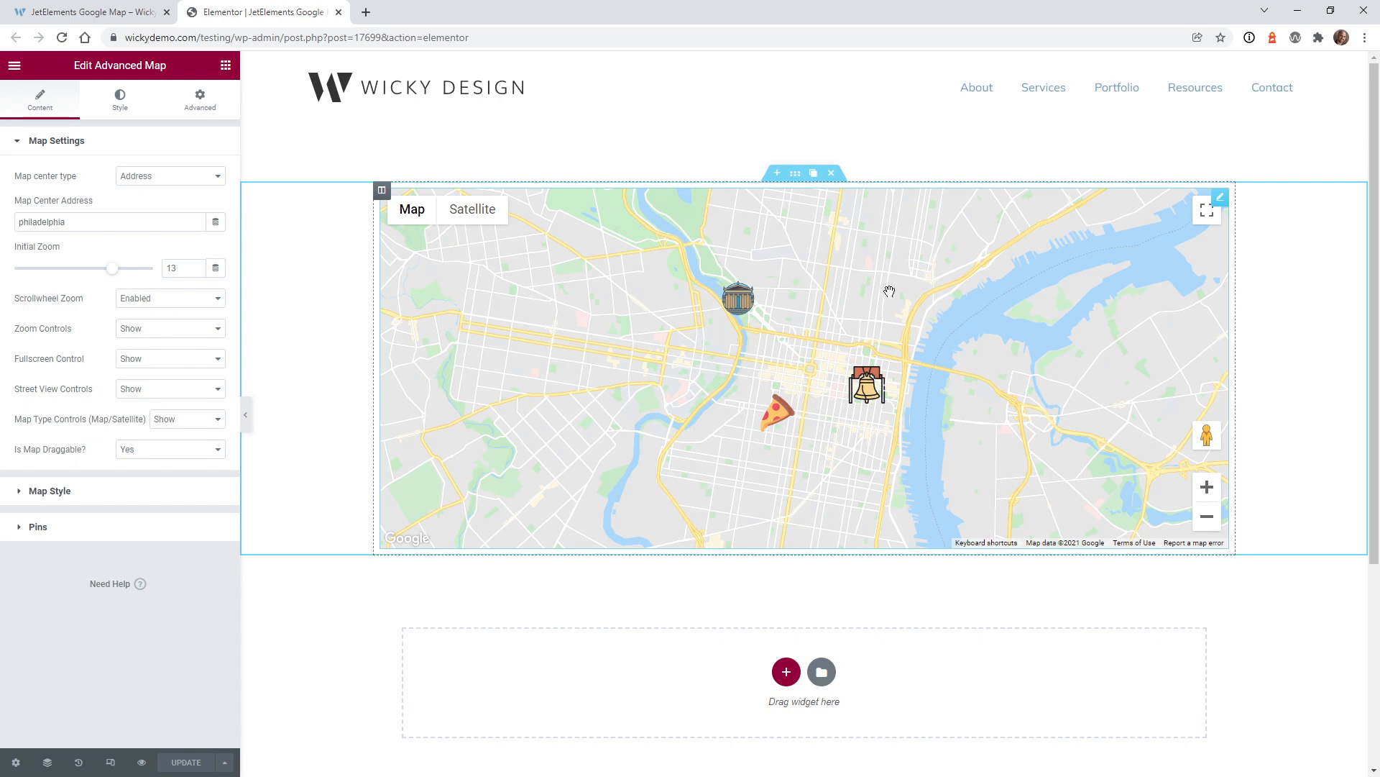
click(56, 144)
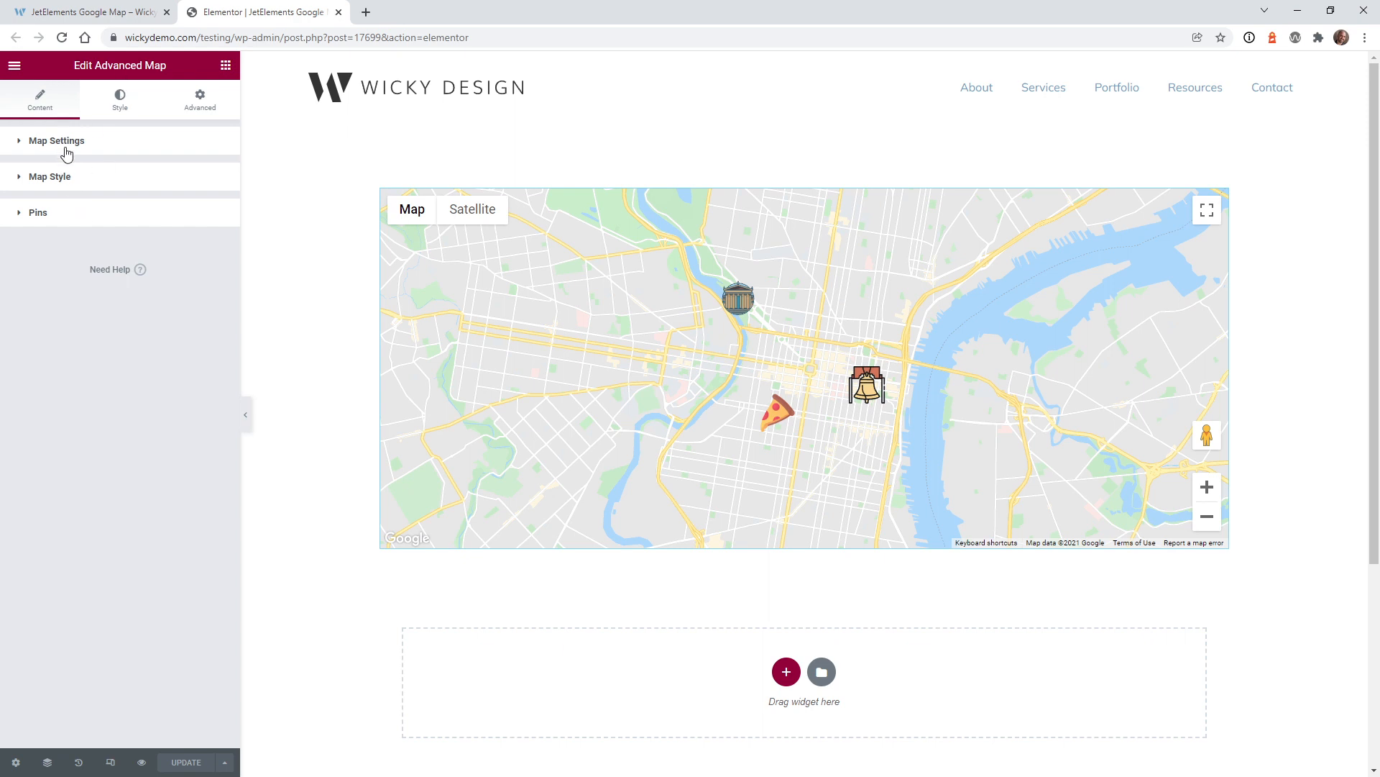
click(65, 148)
click(59, 504)
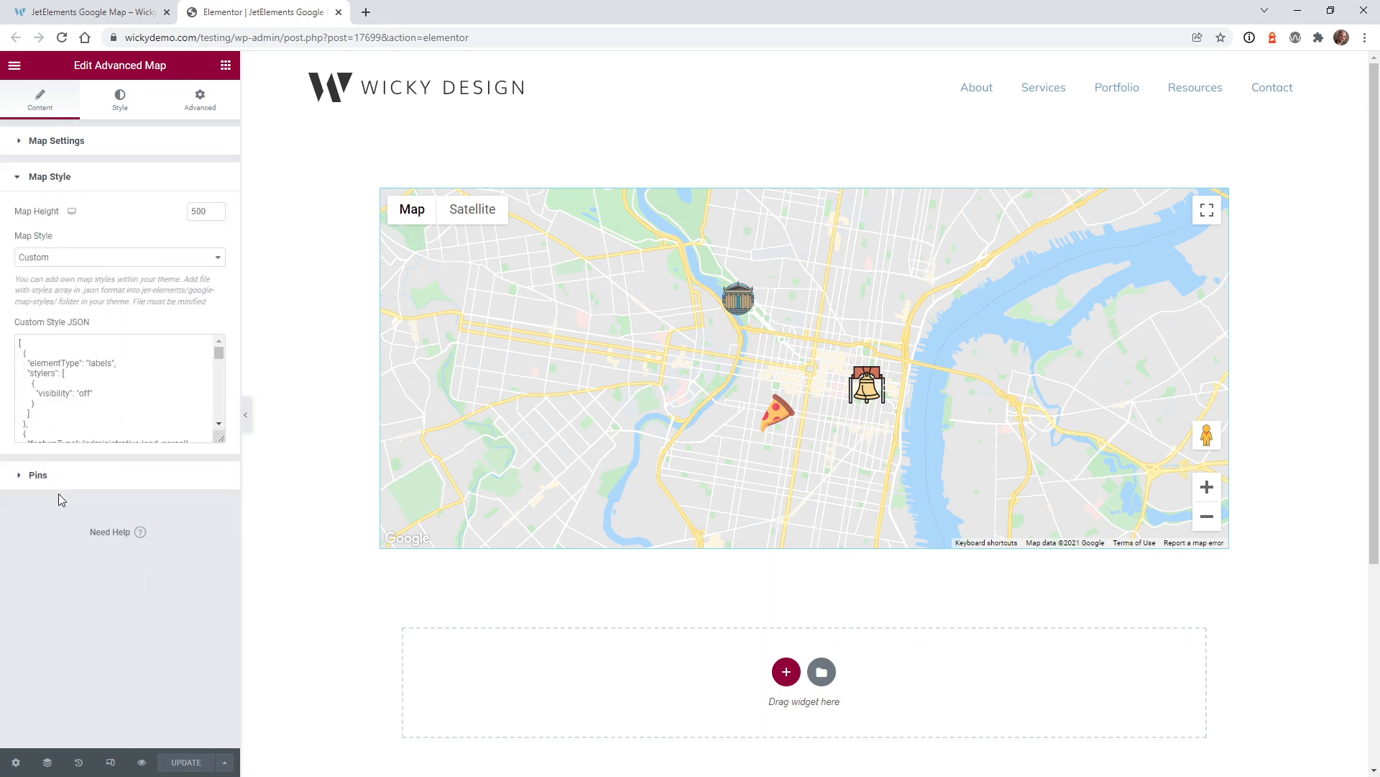
click(59, 481)
click(102, 153)
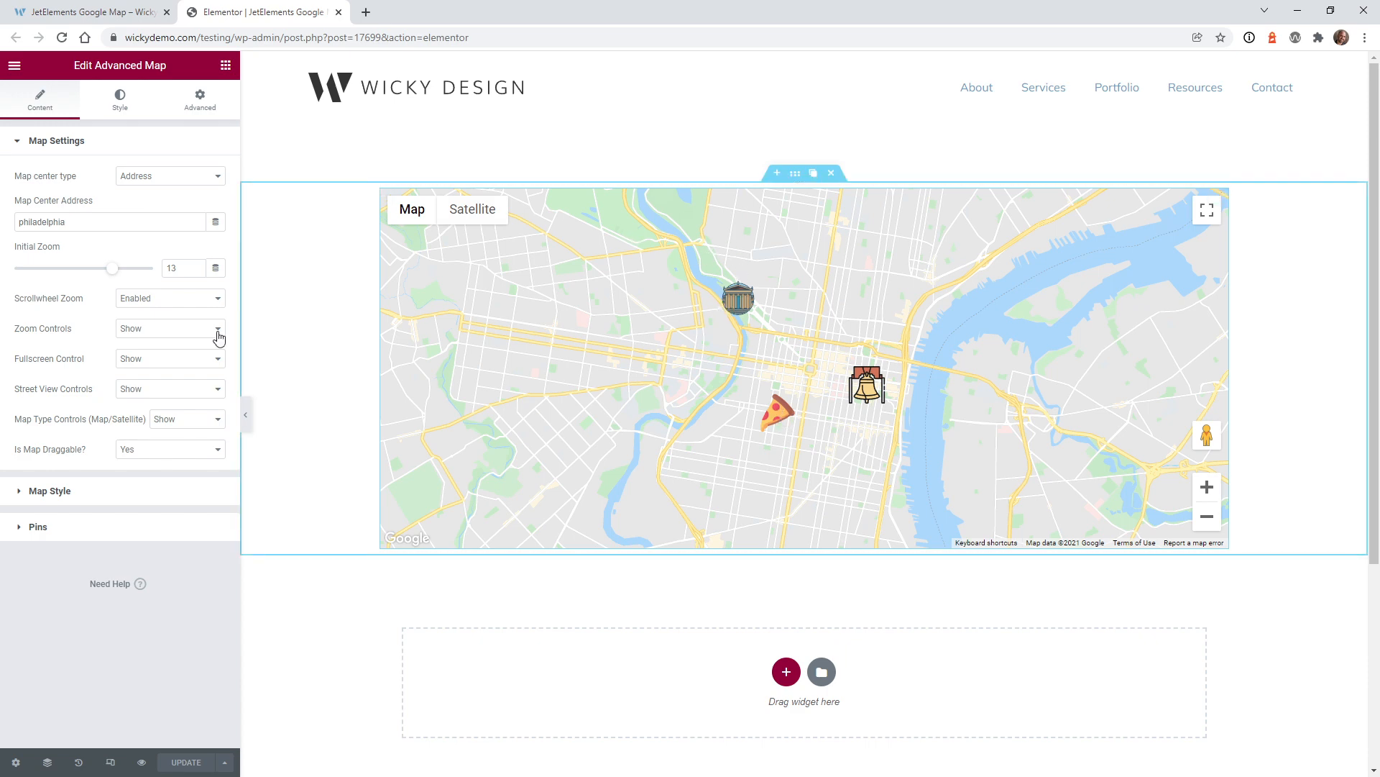
- With the map center type on Address, try tampa as the center address and restore it to philadelphia
click(173, 185)
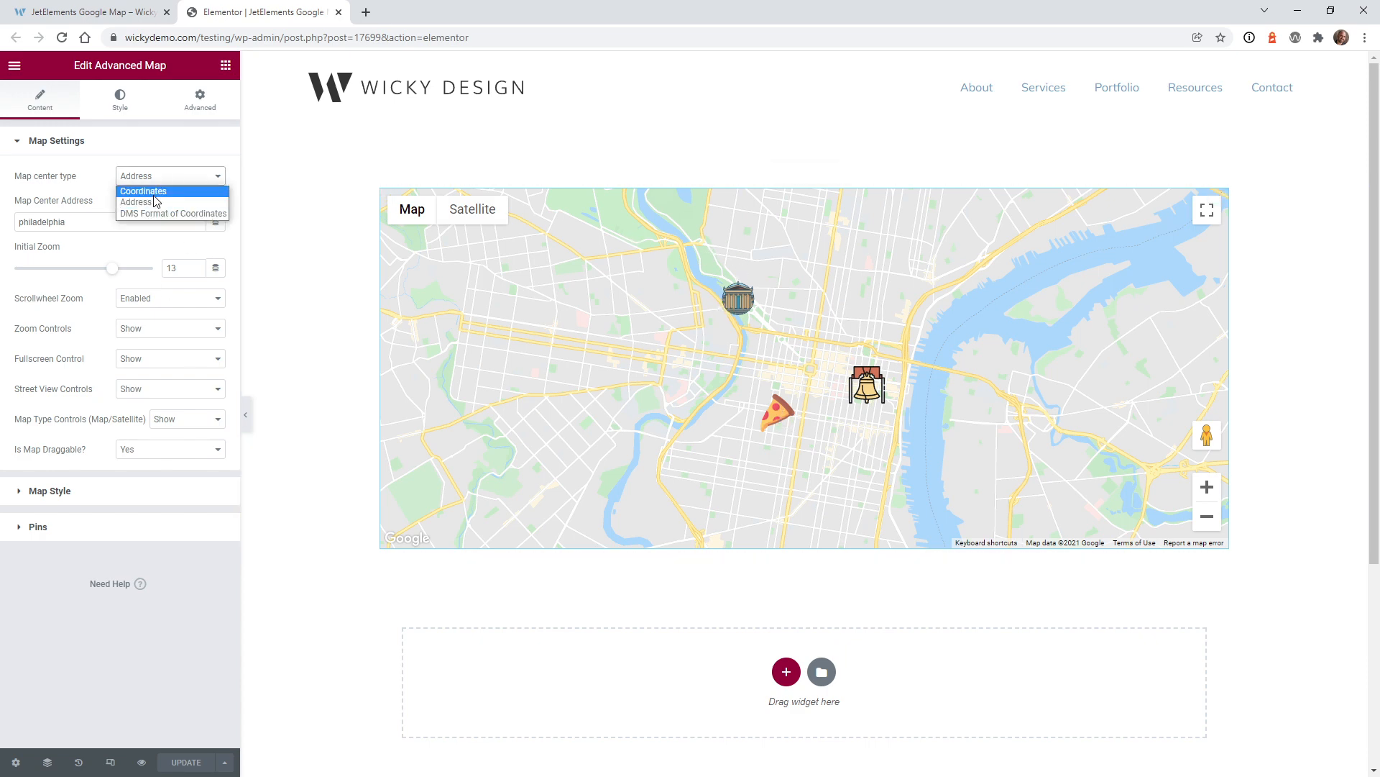
click(154, 202)
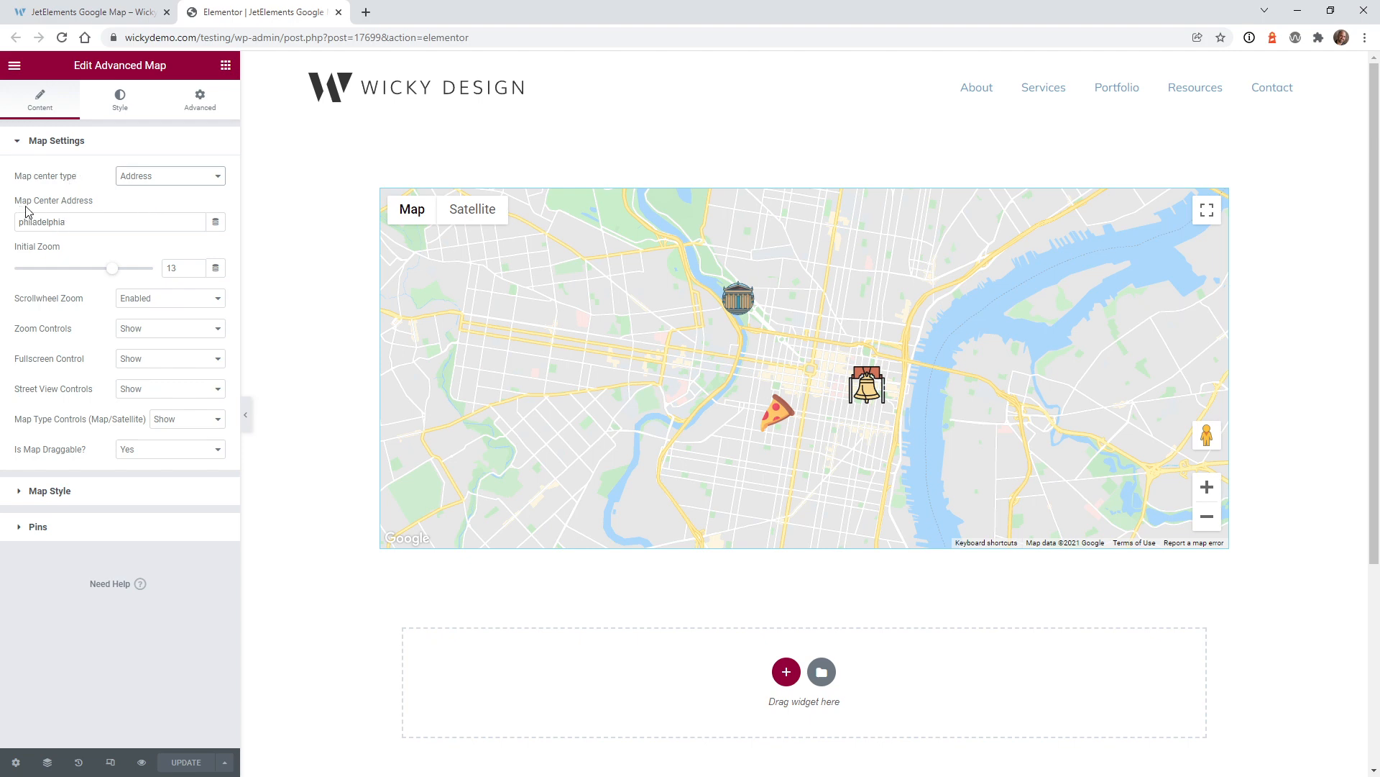
double_click(44, 221)
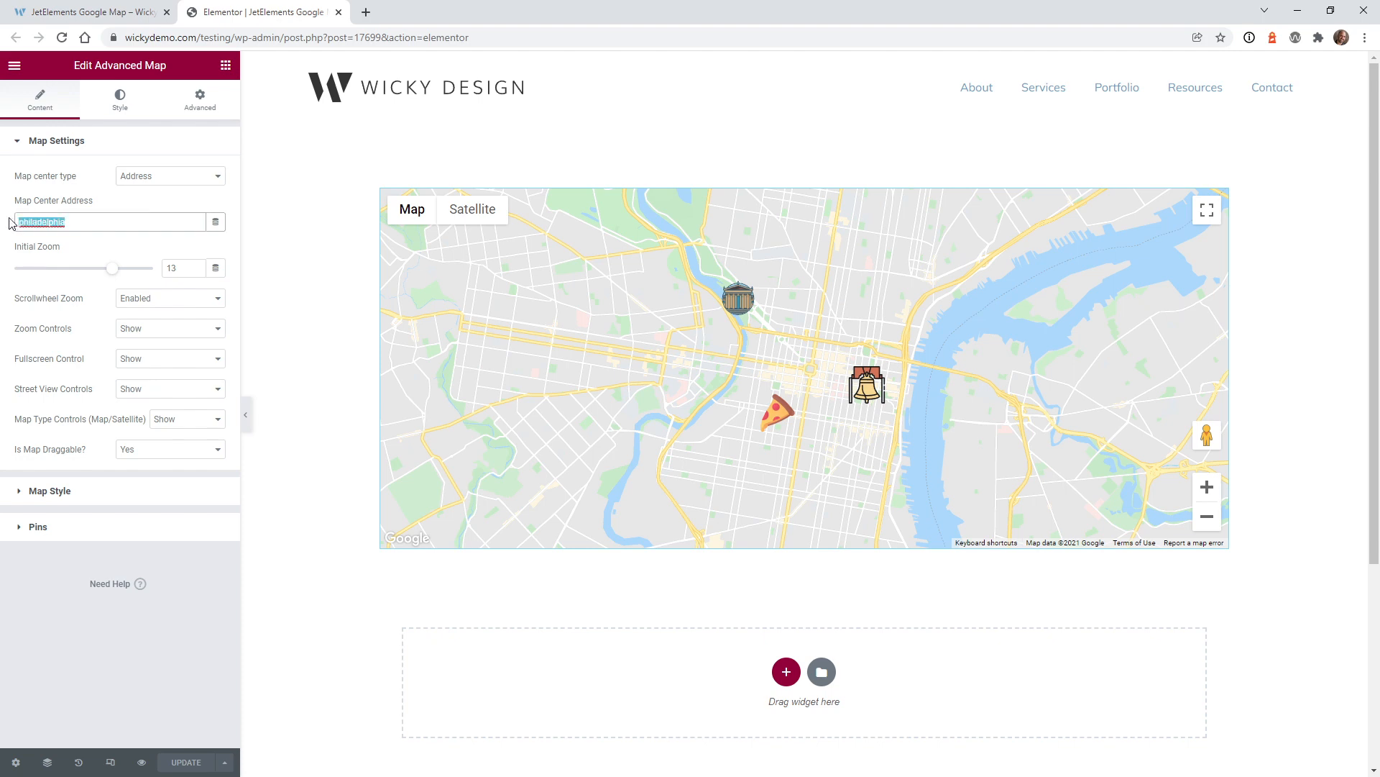
text(tampa)
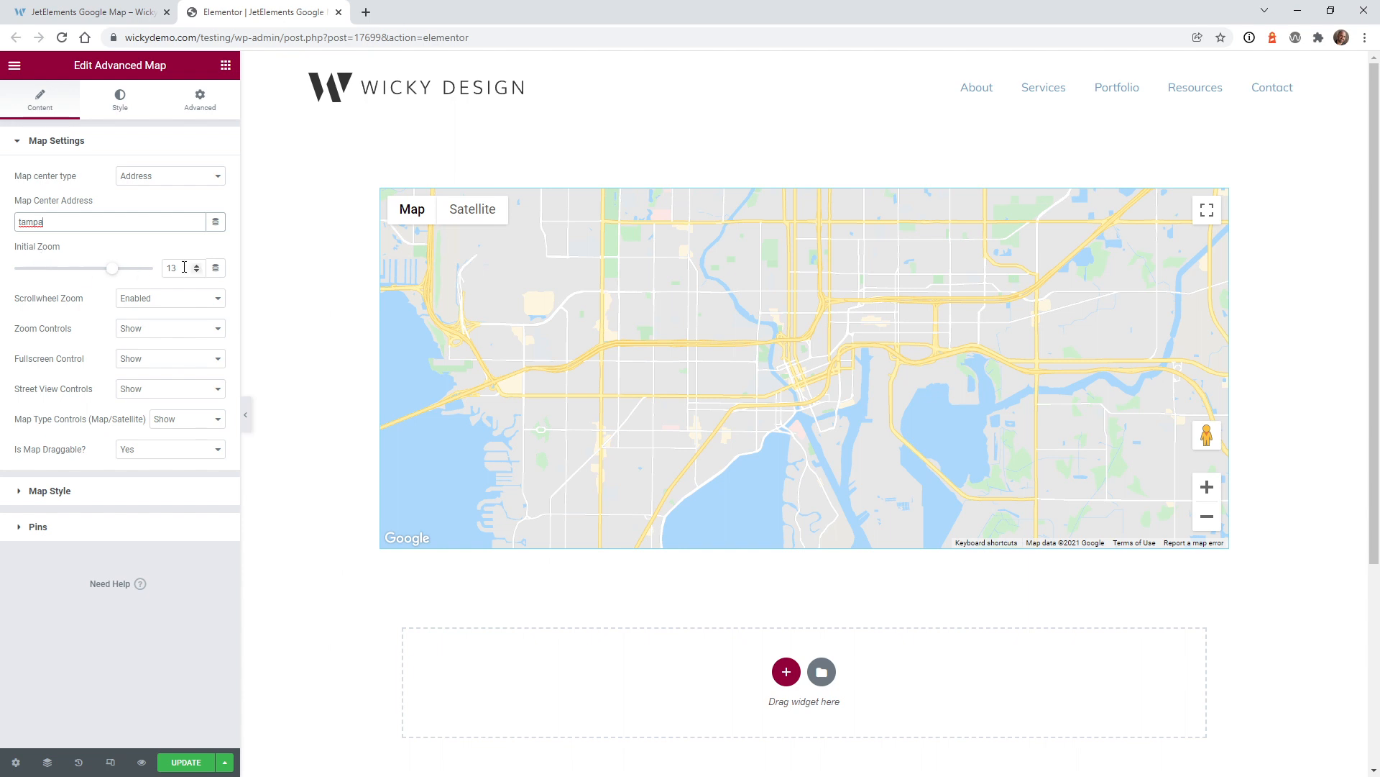
drag(86, 229, 14, 226)
text(philadelphia)
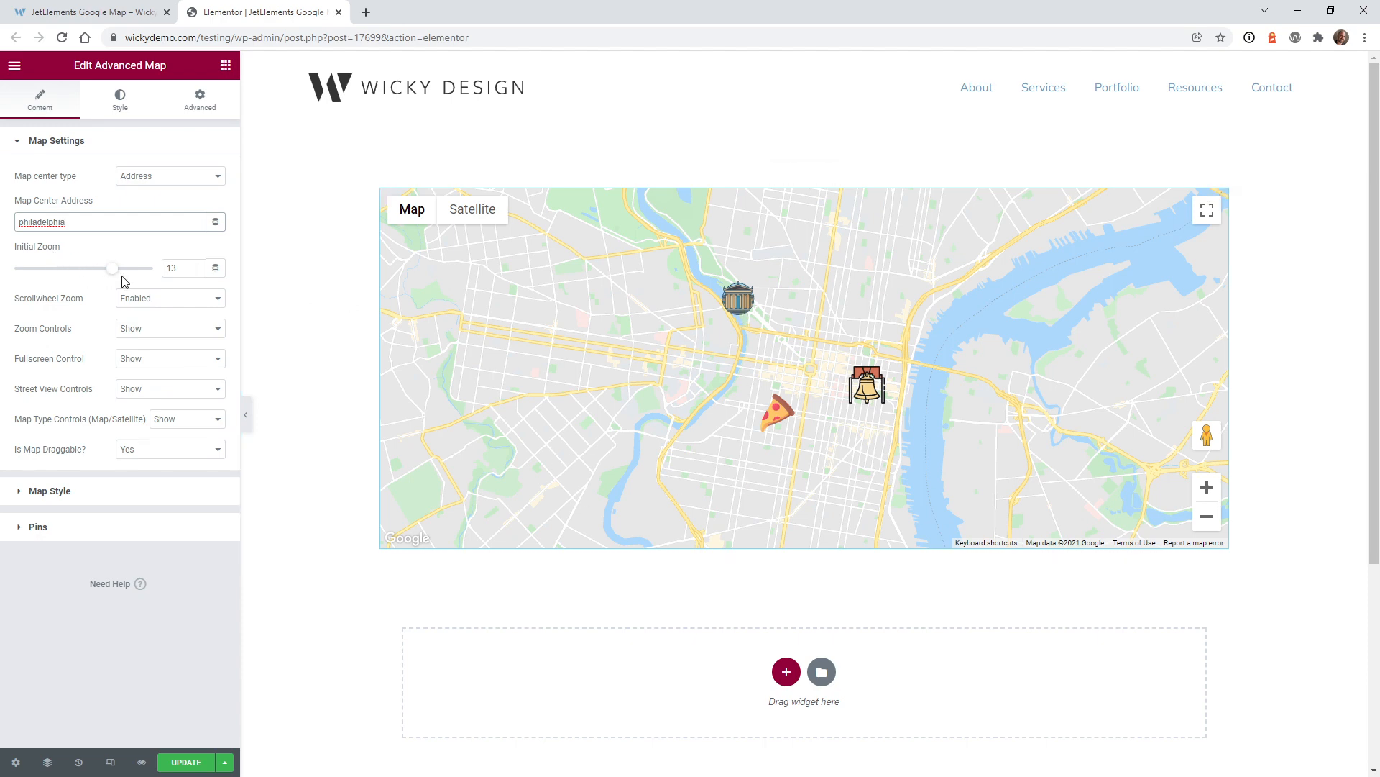
- Try an initial map zoom of 3.375 and set it back to 13
drag(113, 274, 35, 275)
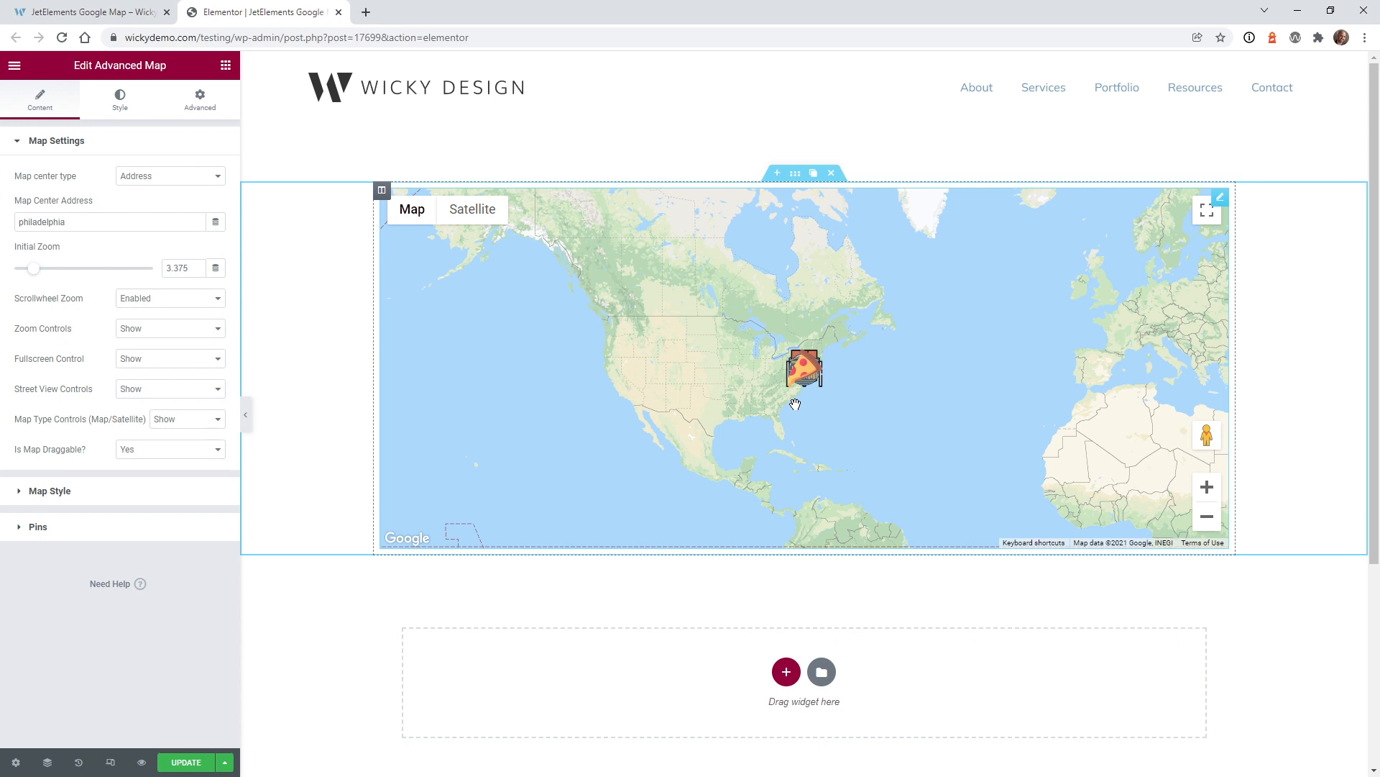
drag(33, 268, 118, 271)
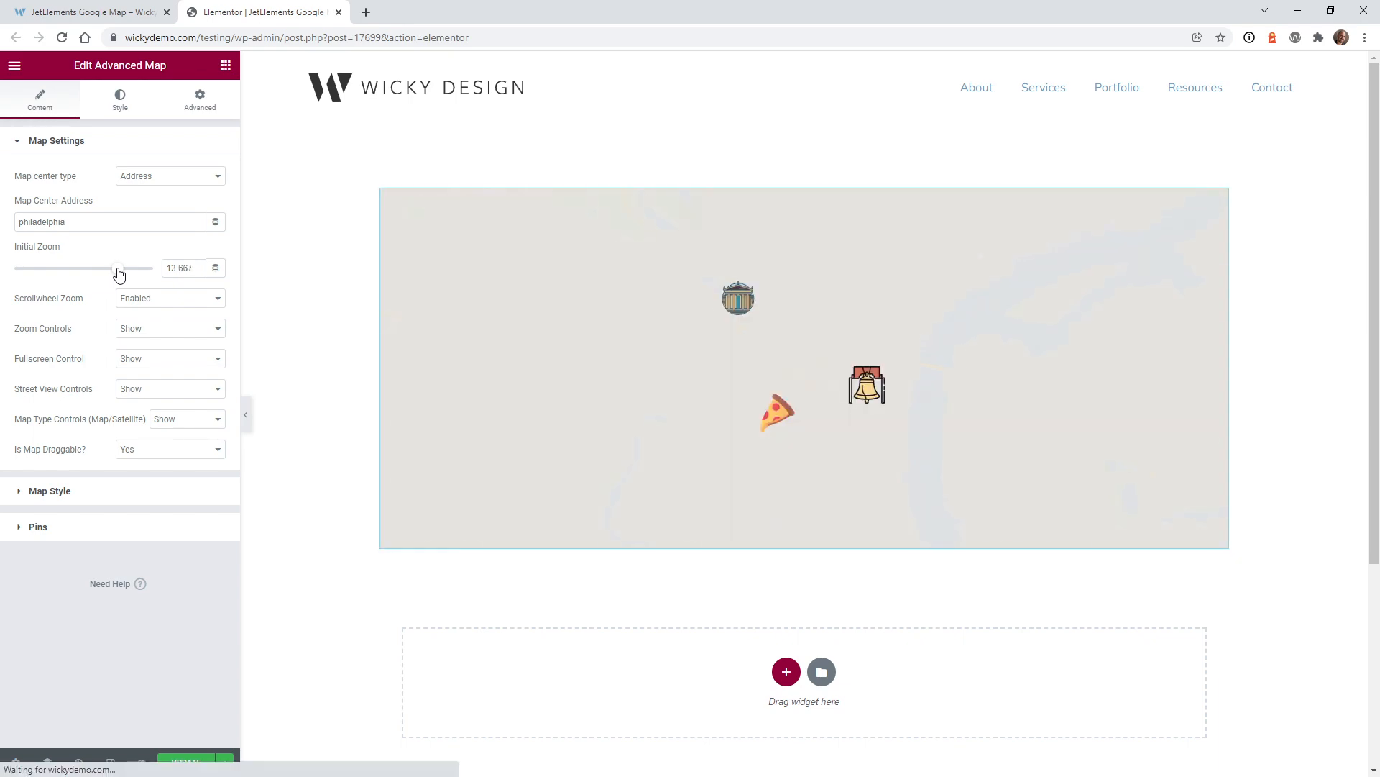
click(186, 267)
key(ctrl+a)
text(13)
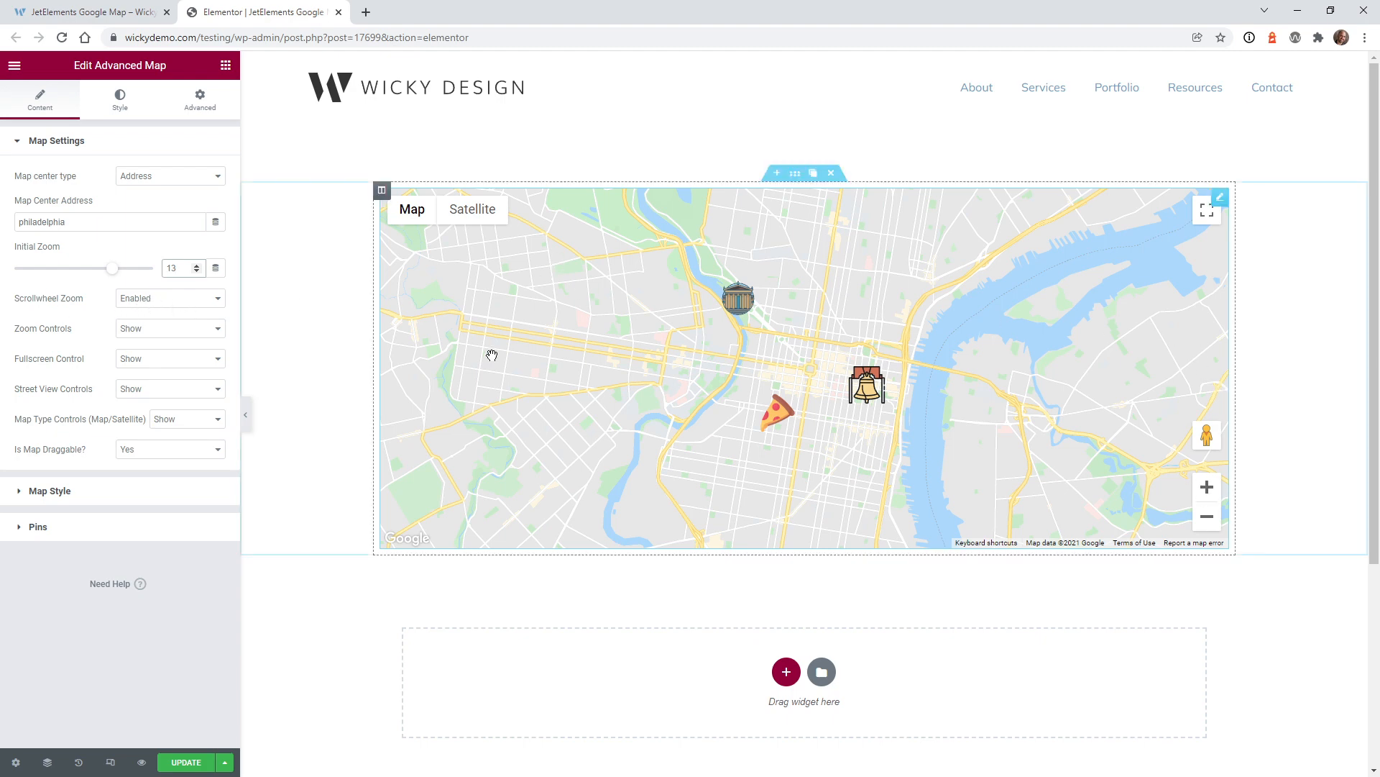
- Test scroll-wheel zooming on the map preview and check the Scrollwheel Zoom options, leaving it Enabled
scroll(510, 365, down, 1)
scroll(510, 365, up, 1)
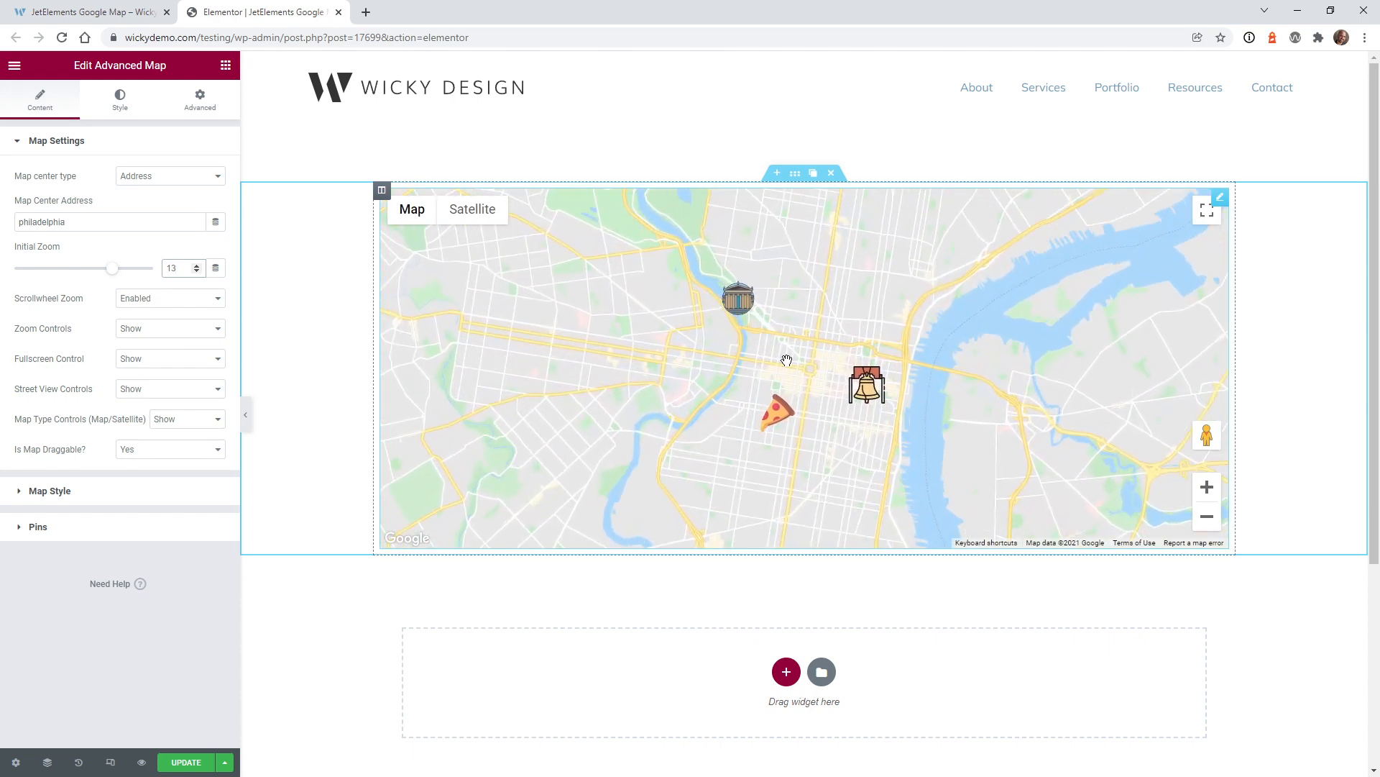
scroll(752, 352, up, 1)
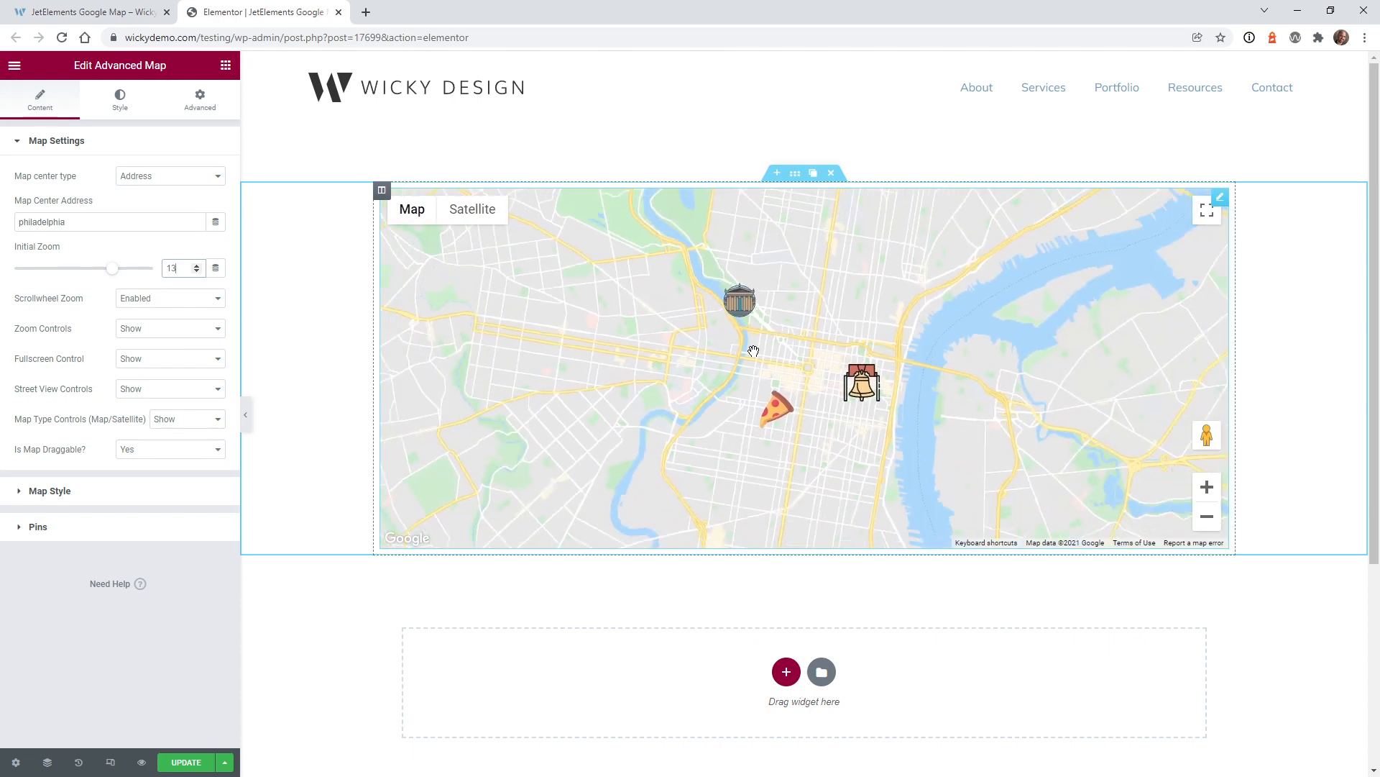
scroll(752, 348, down, 1)
scroll(752, 348, up, 1)
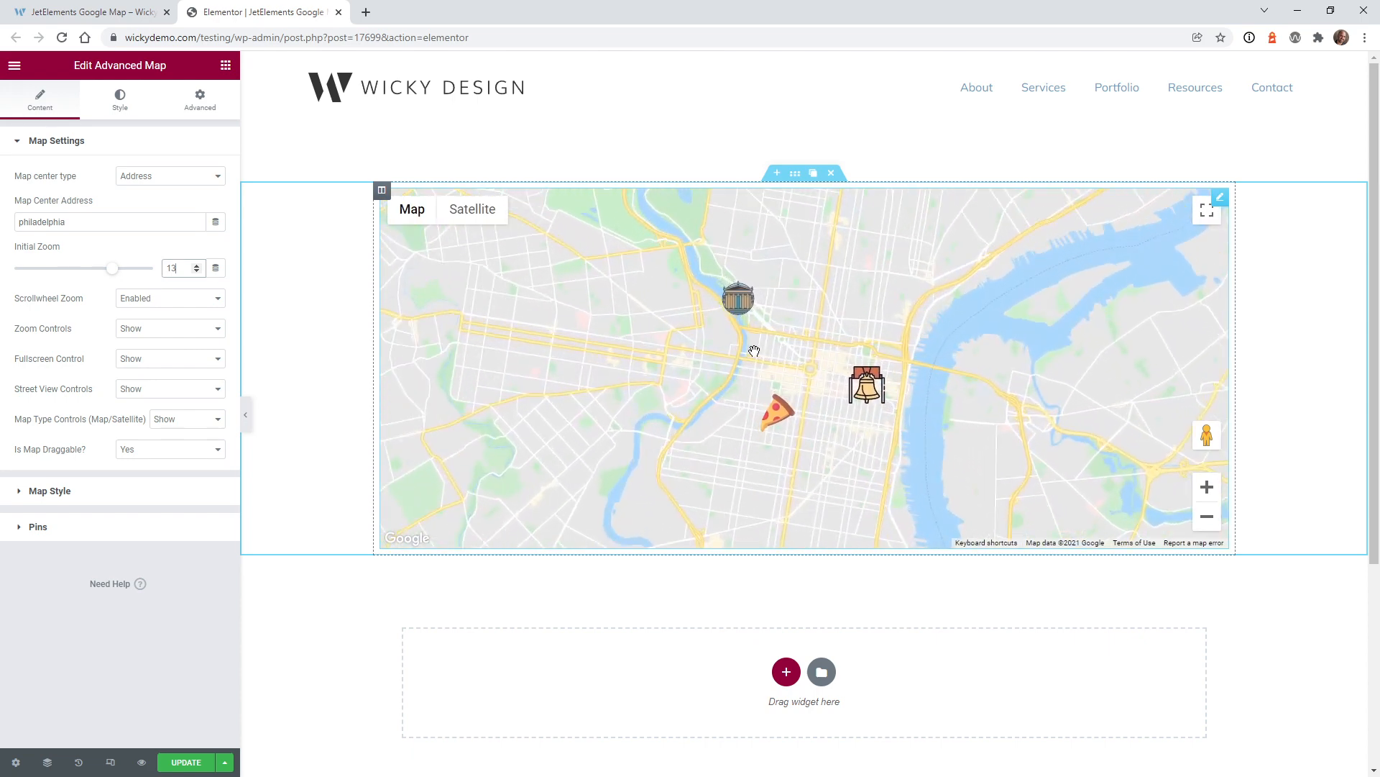
click(159, 307)
click(166, 314)
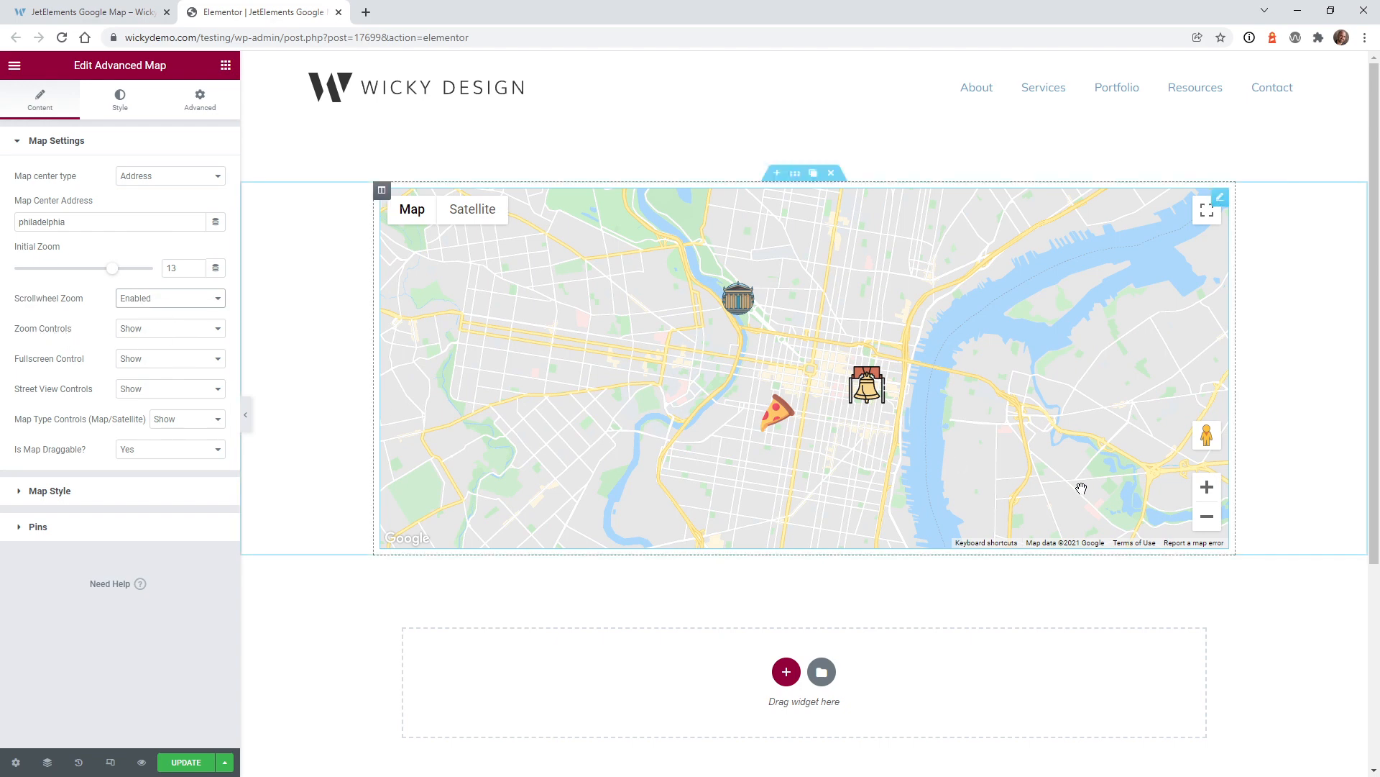
- Try hiding the map's zoom controls and set them back to Show
click(177, 329)
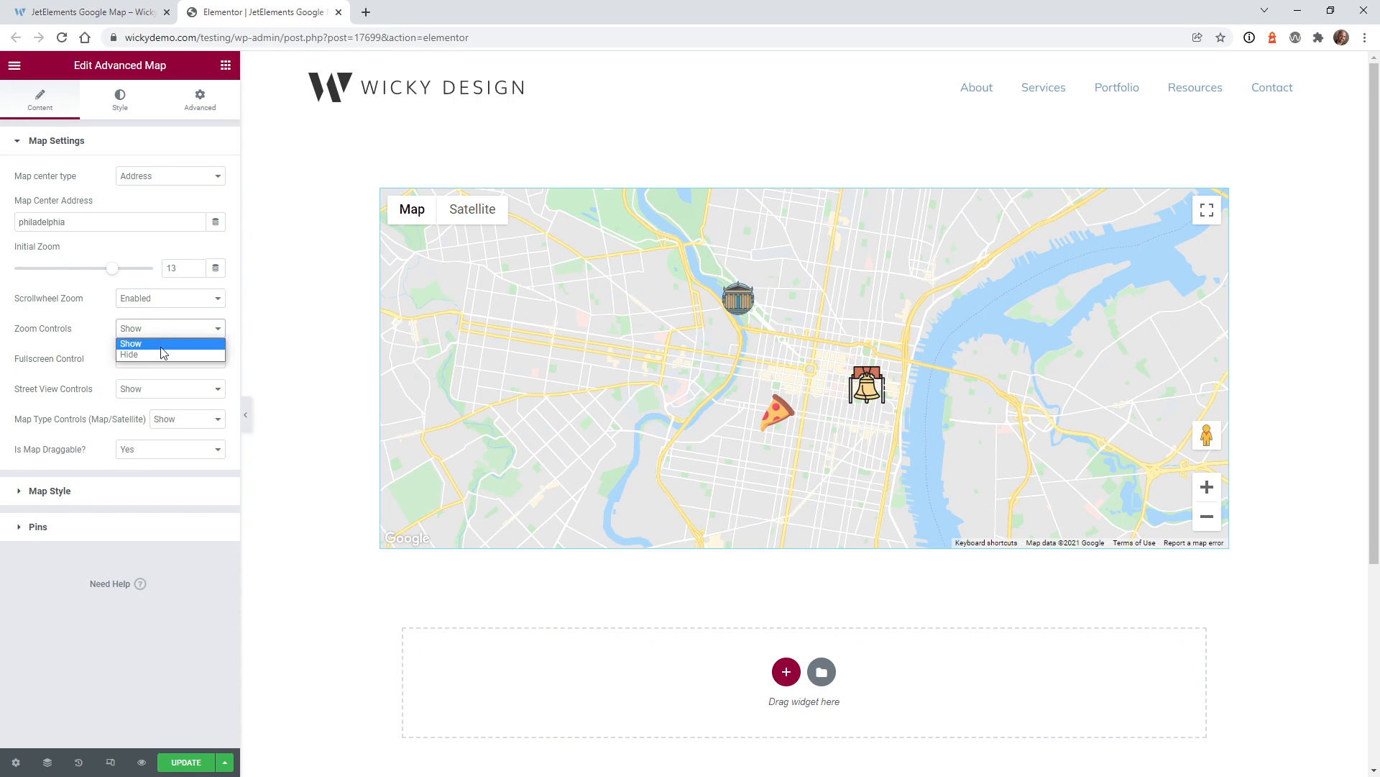
click(161, 351)
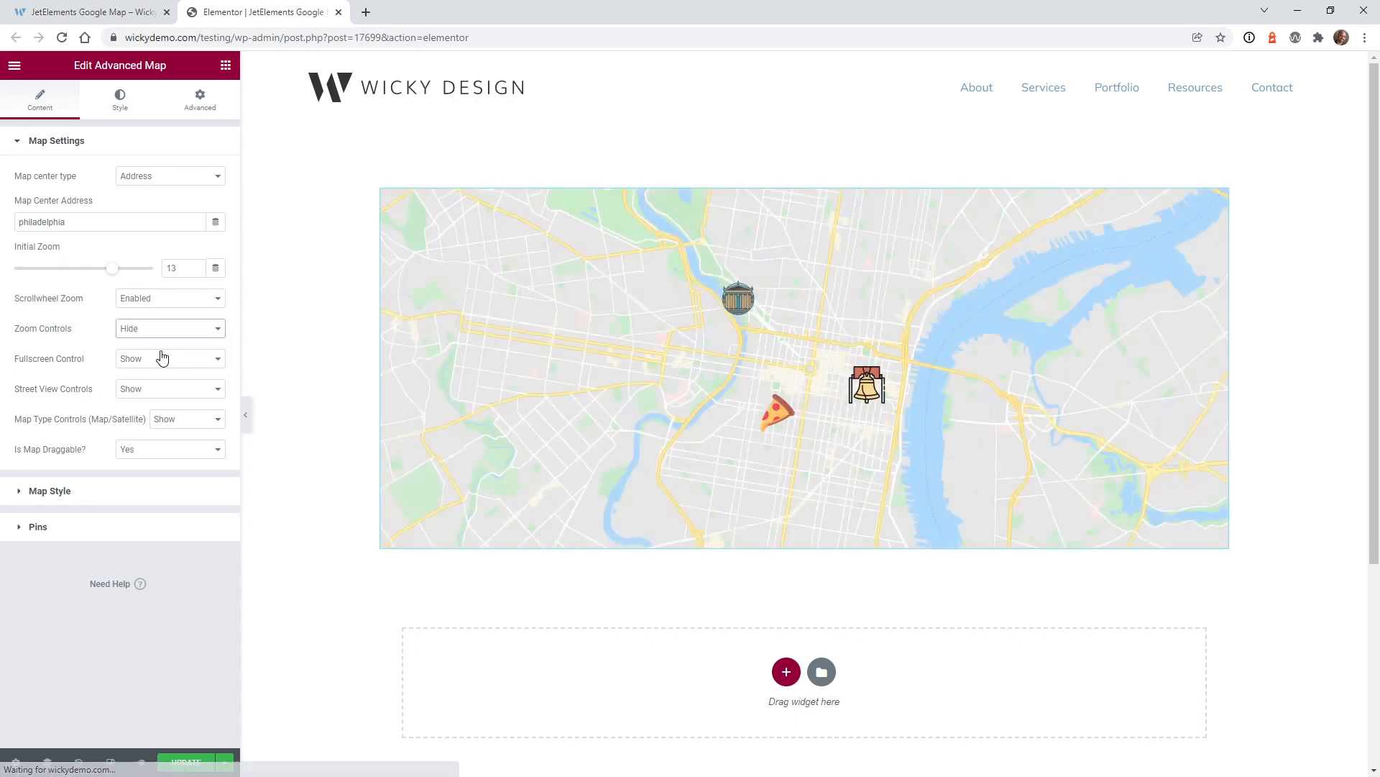
click(165, 329)
click(152, 350)
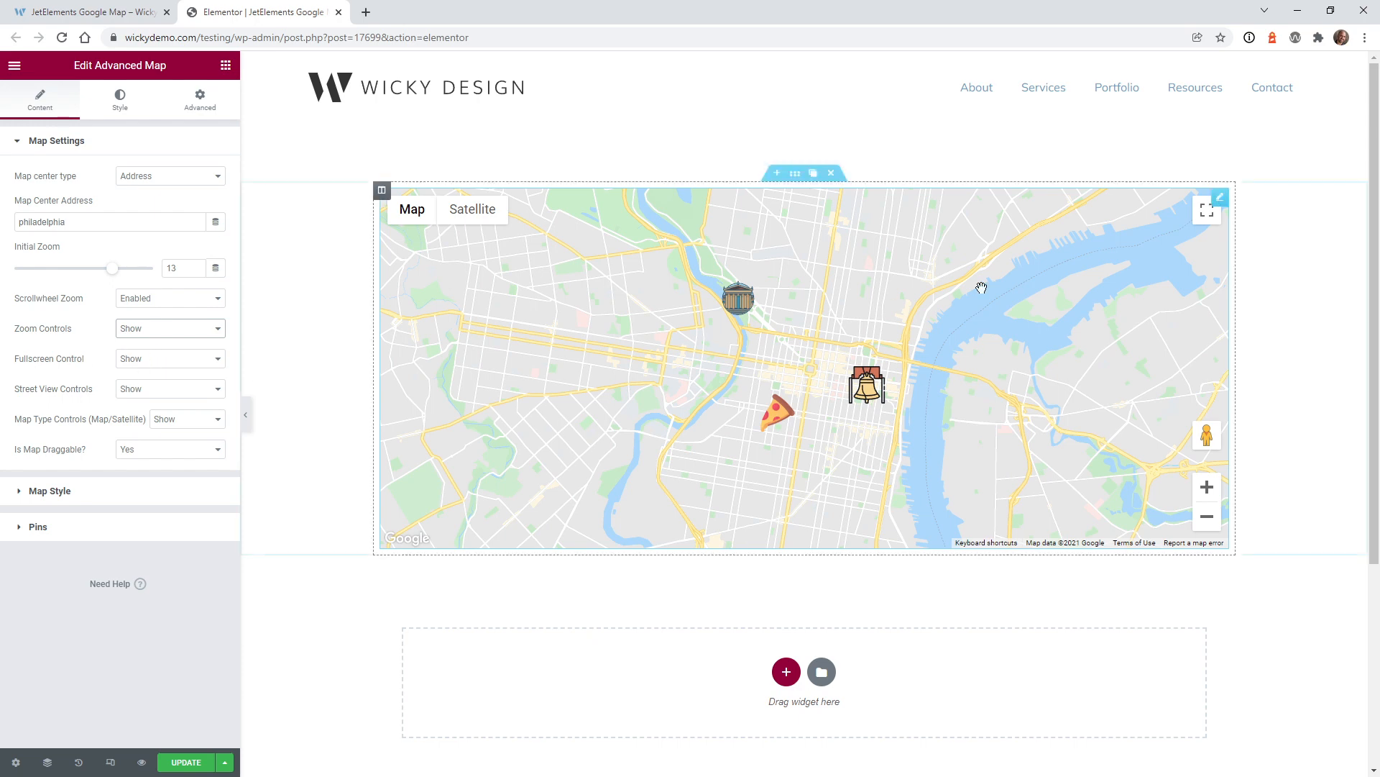
- View the map preview in full screen and return to the editor
click(1207, 220)
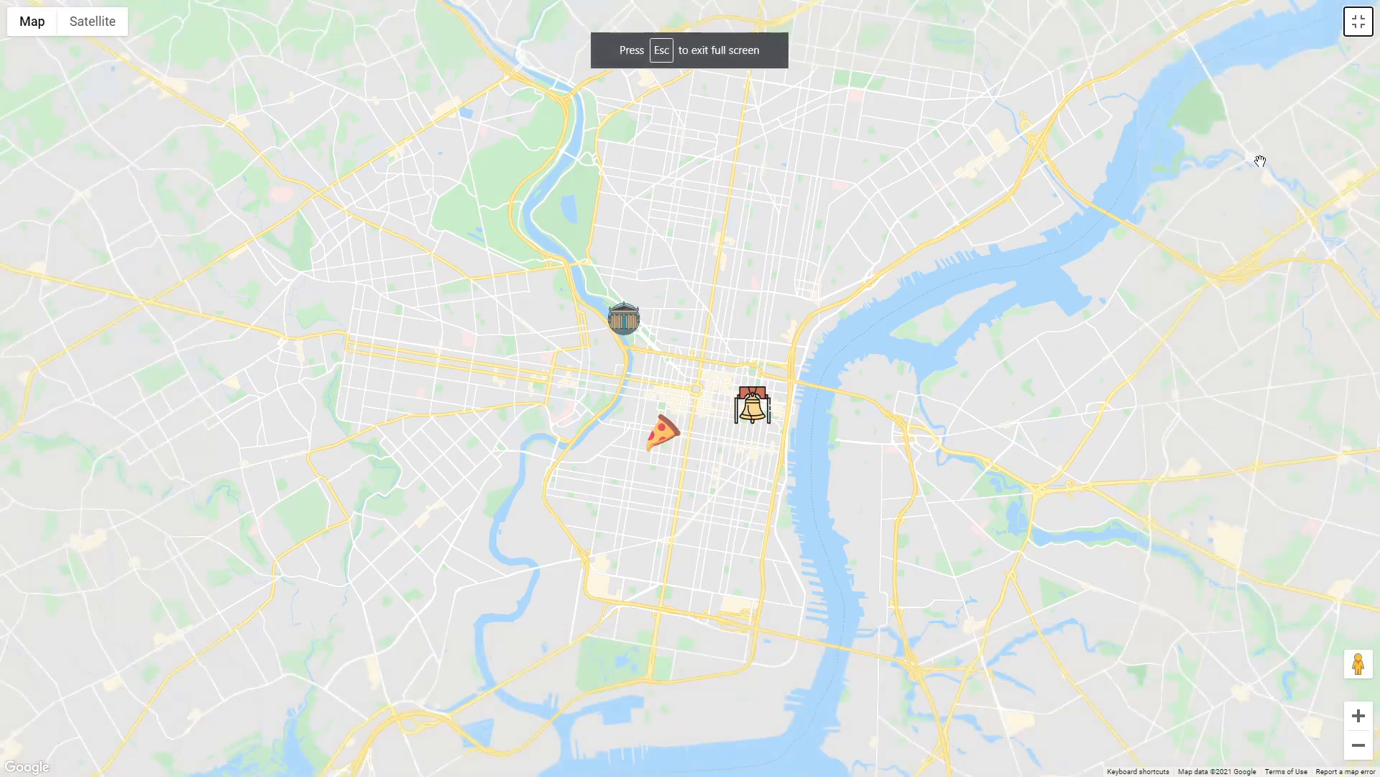
key(Escape)
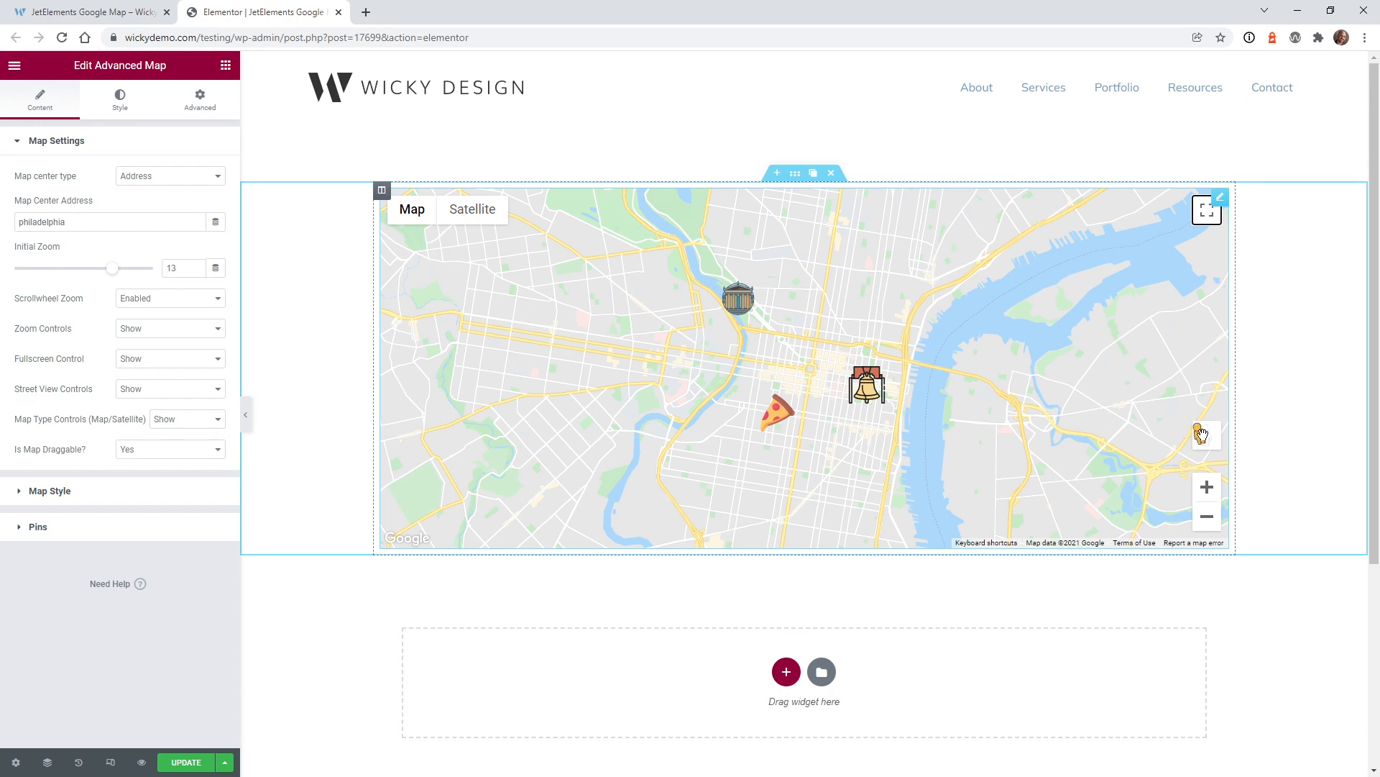
- Test Street View on the editor's map preview, exit it and test moving the map around
drag(1205, 434, 1001, 194)
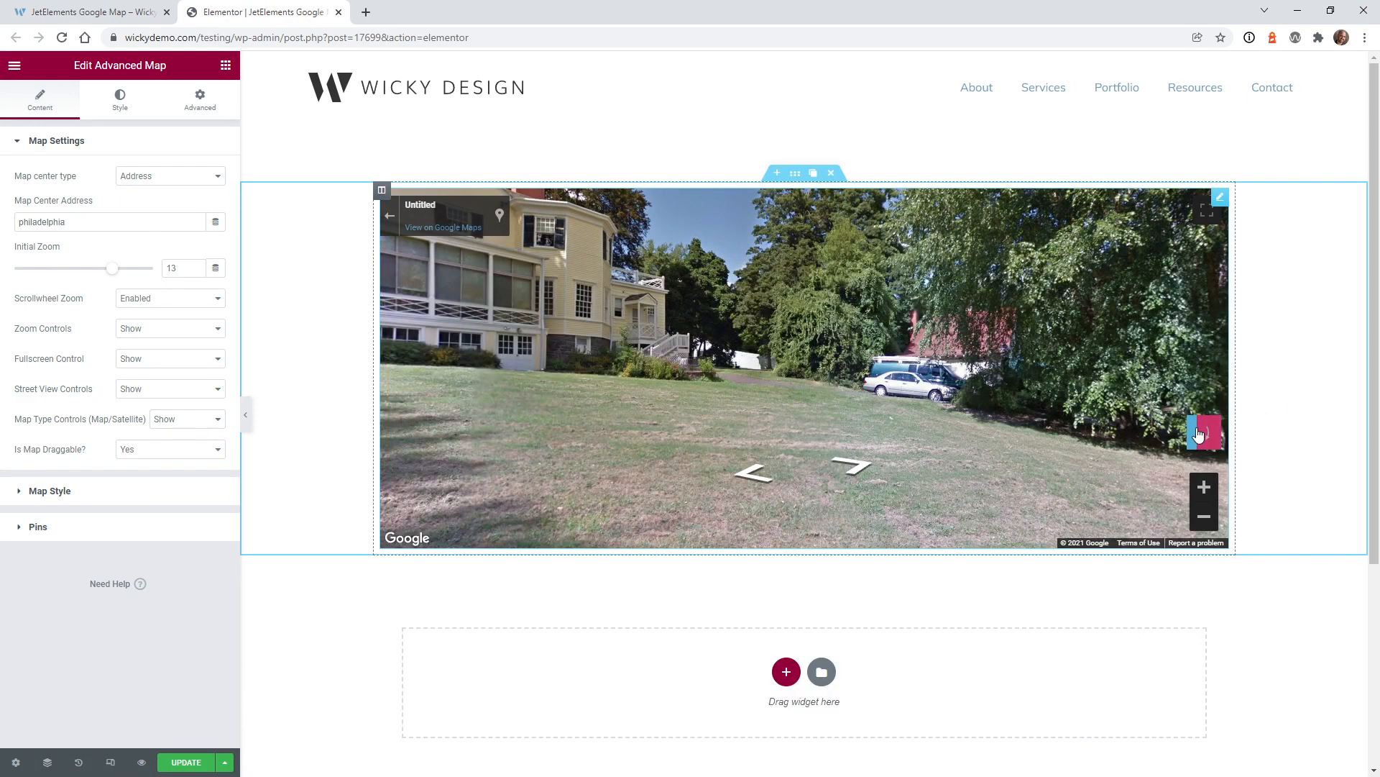
click(389, 215)
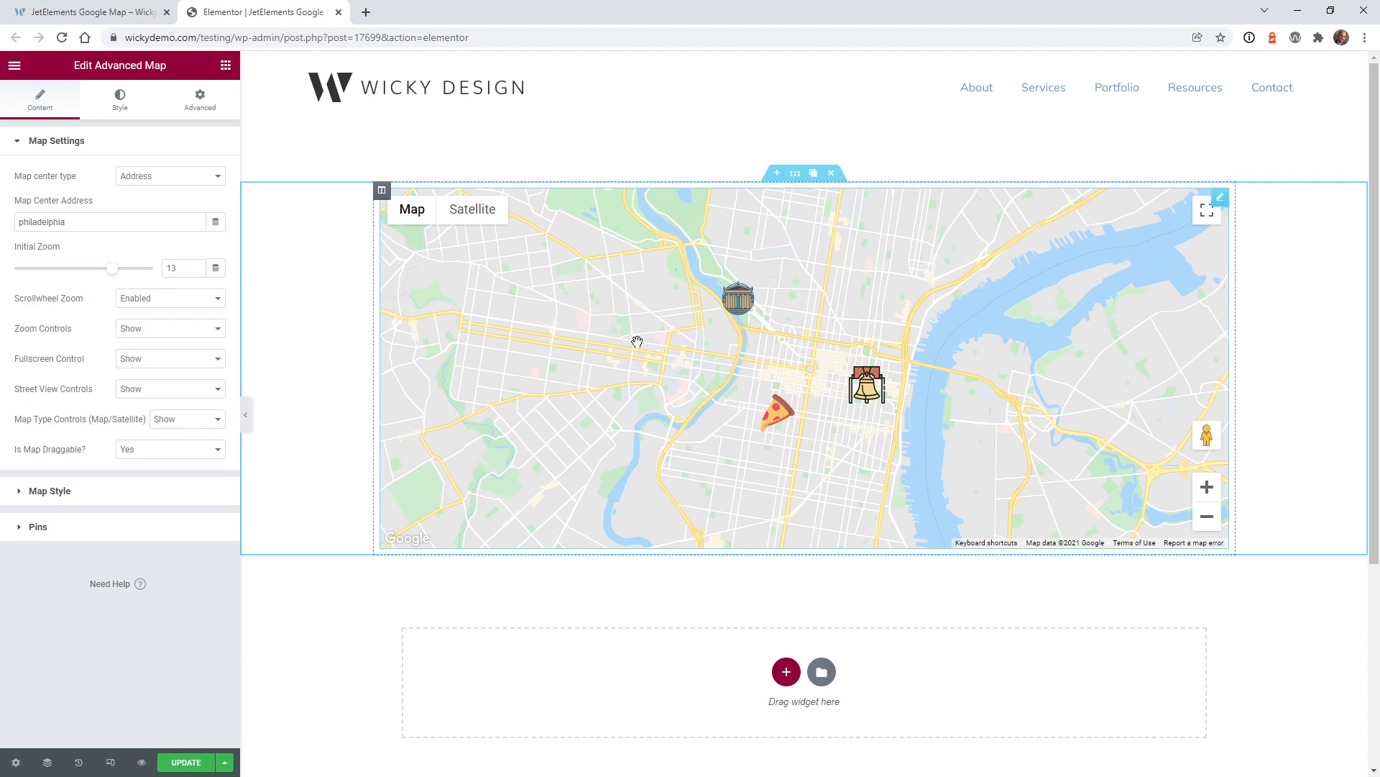
drag(644, 337, 625, 198)
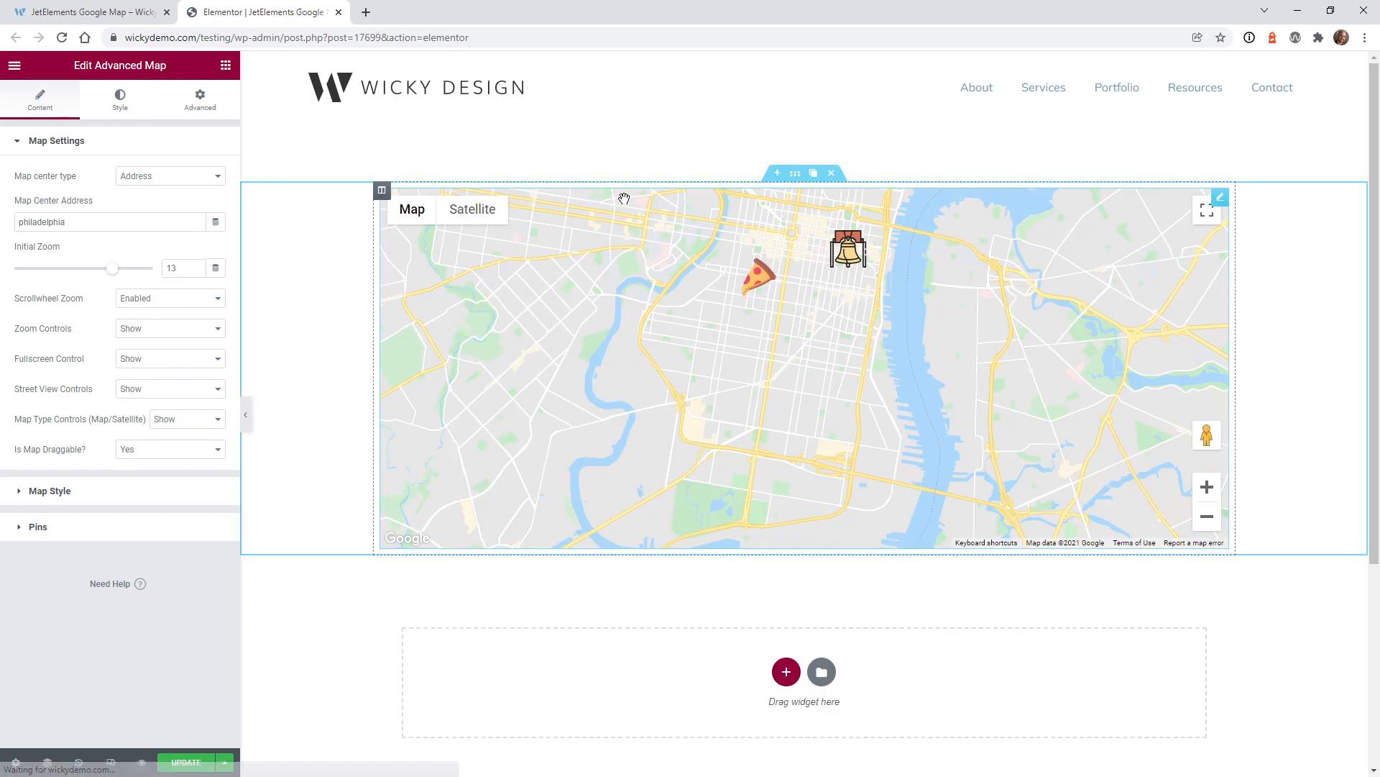
- Switch to the live page, look around the Philadelphia Museum of Art in Street View and return to the map
click(142, 16)
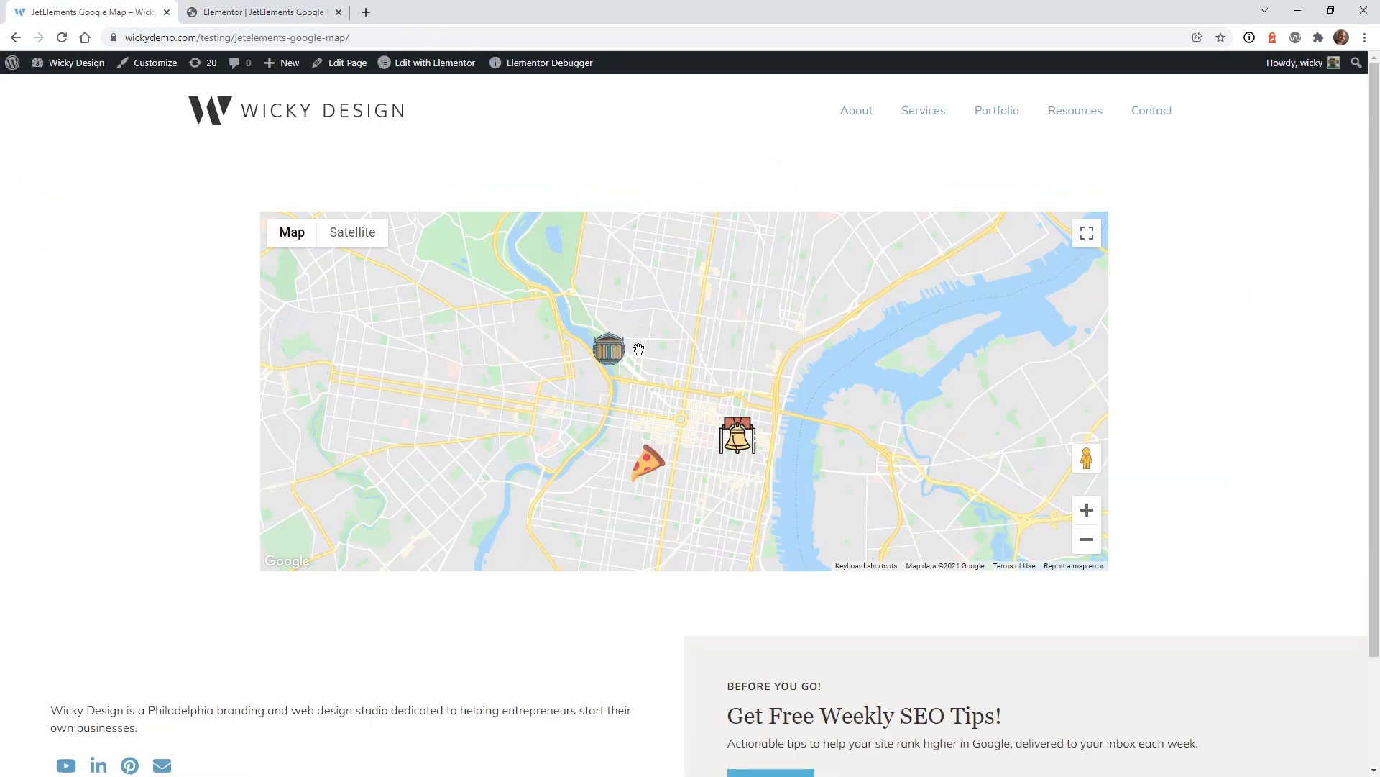
drag(705, 314, 784, 336)
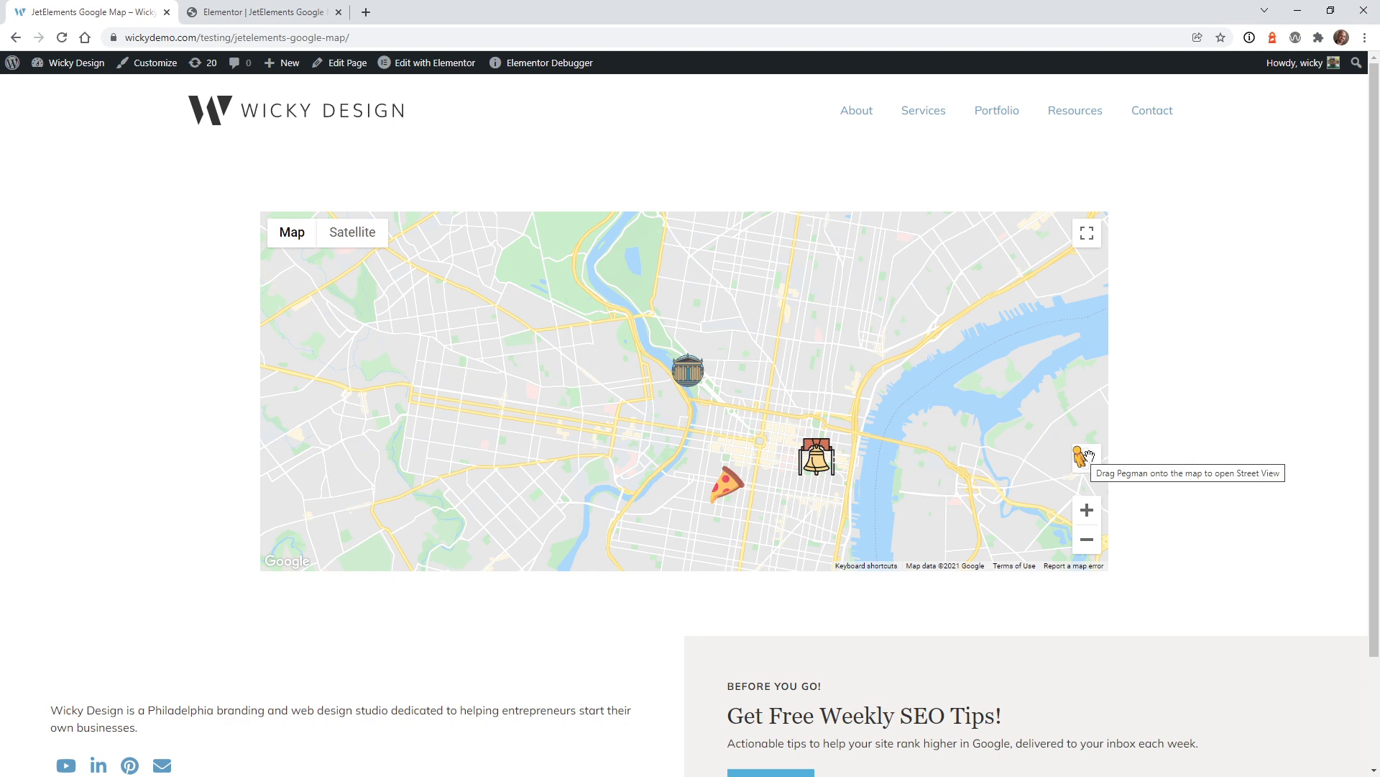
mouse_move(1089, 455)
mouse_down()
mouse_move(913, 401)
mouse_move(705, 419)
mouse_move(719, 417)
mouse_up()
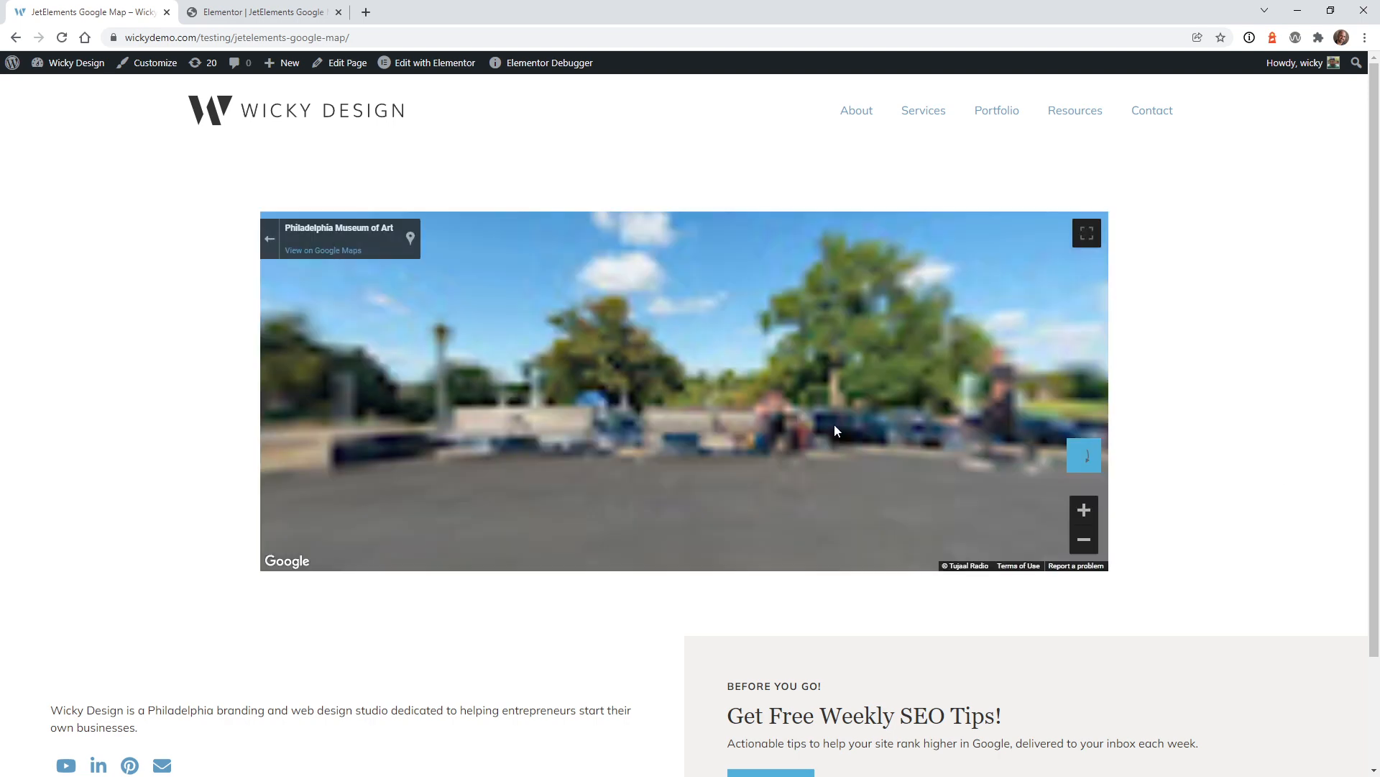
drag(572, 454, 813, 431)
drag(611, 404, 638, 382)
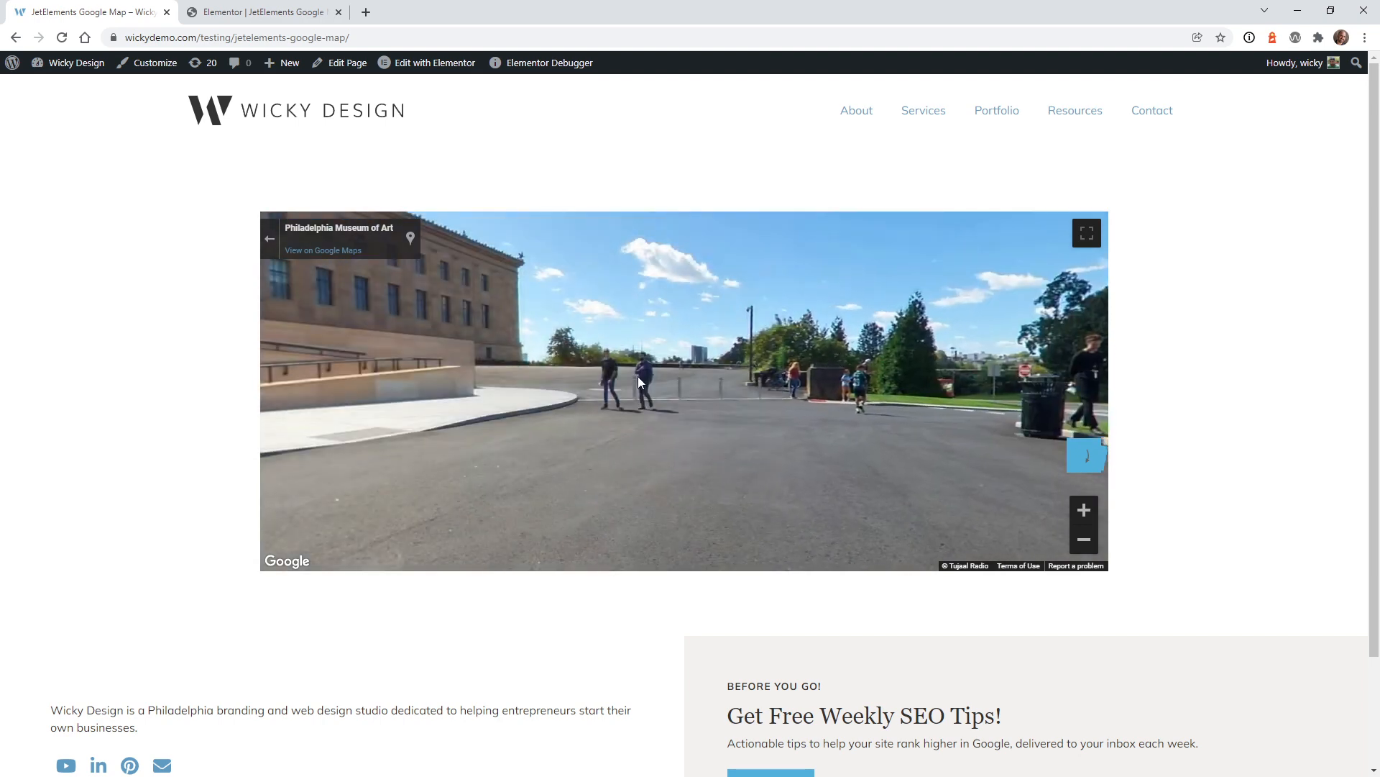
click(270, 242)
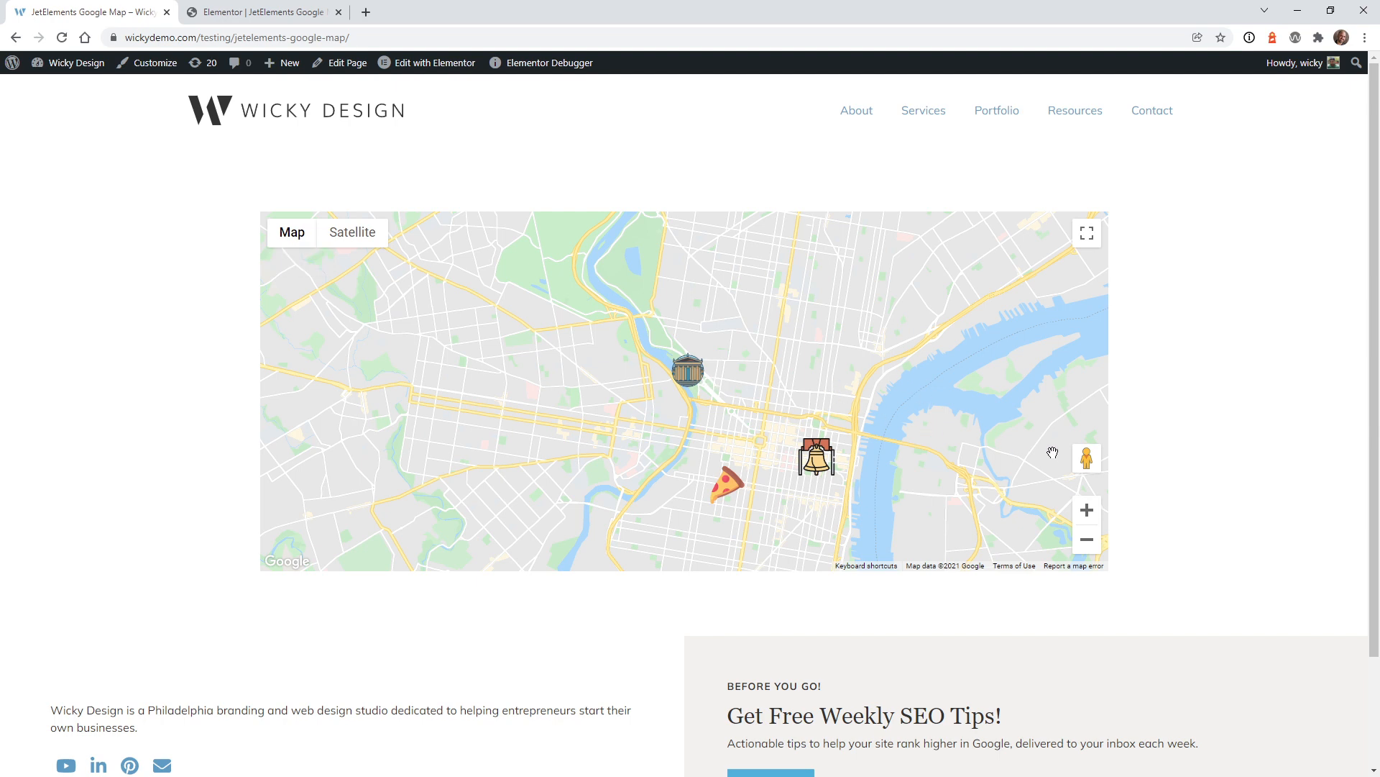
- Return to the Elementor editor and check the Street View Controls options, leaving Show selected
click(287, 12)
click(143, 392)
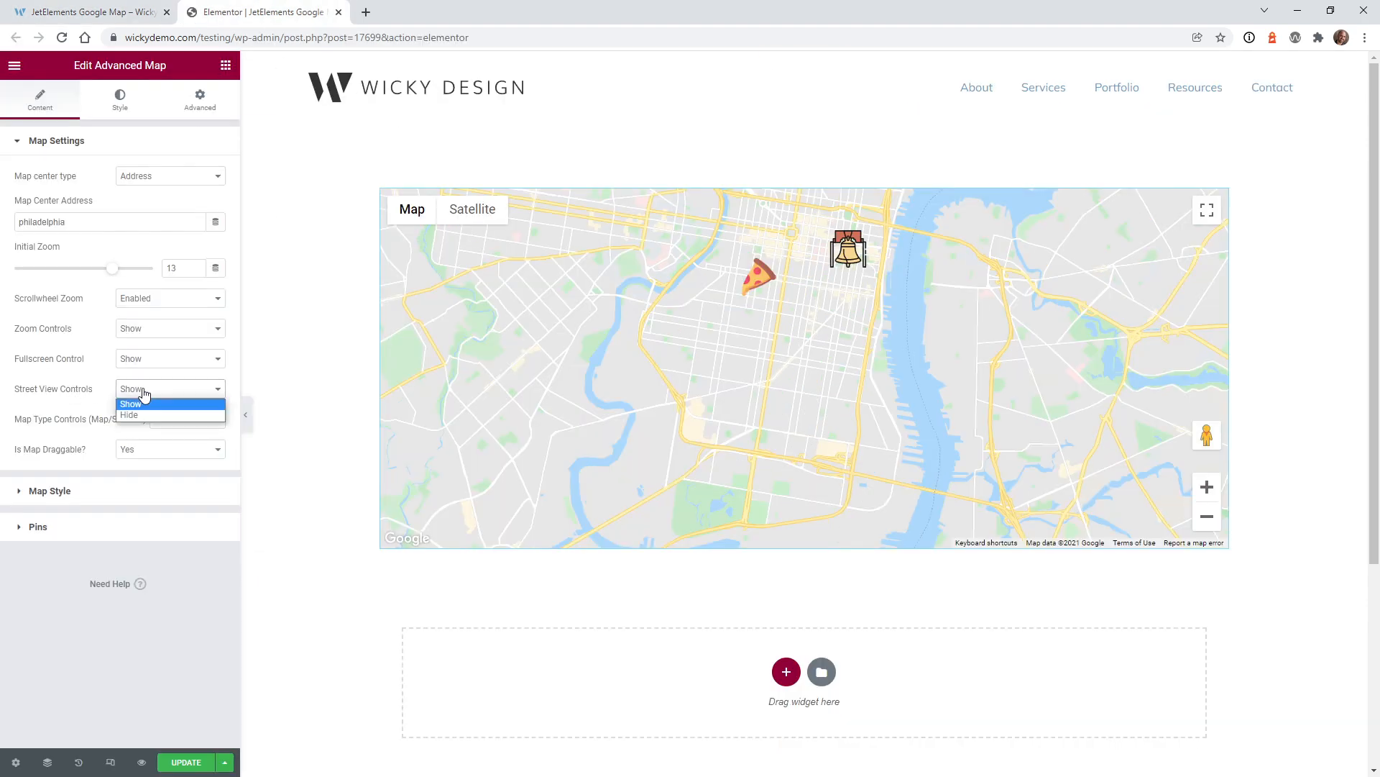
click(144, 392)
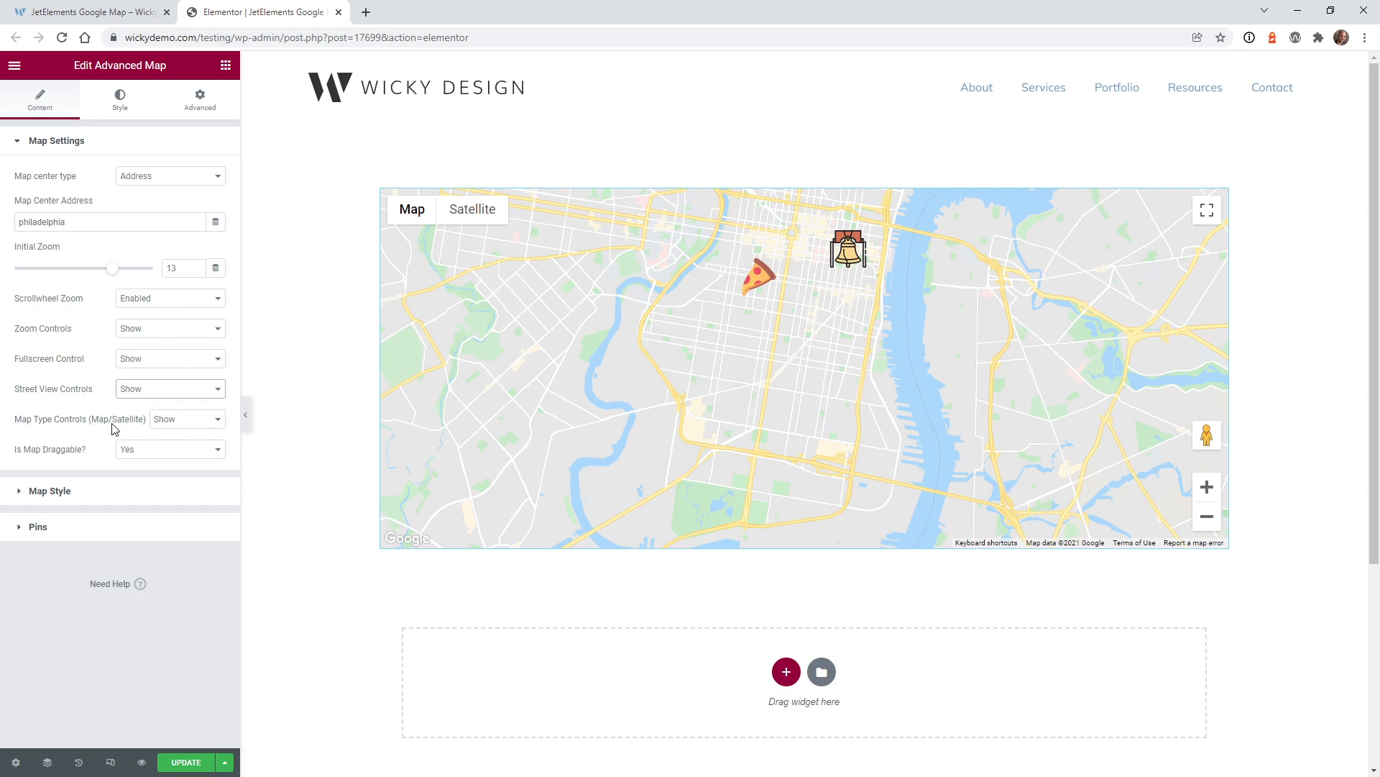
- Preview the Satellite map type on the map and switch back to the standard Map type
click(478, 216)
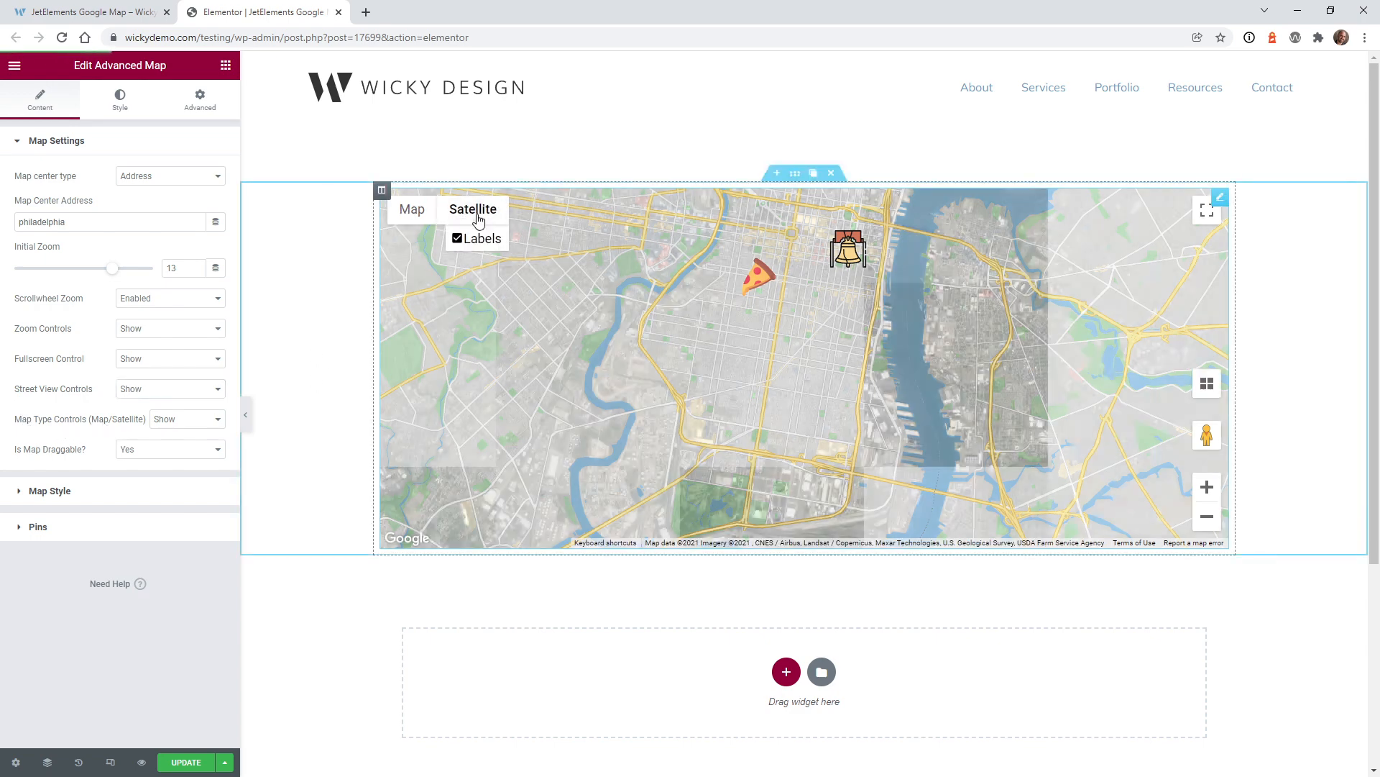
click(411, 213)
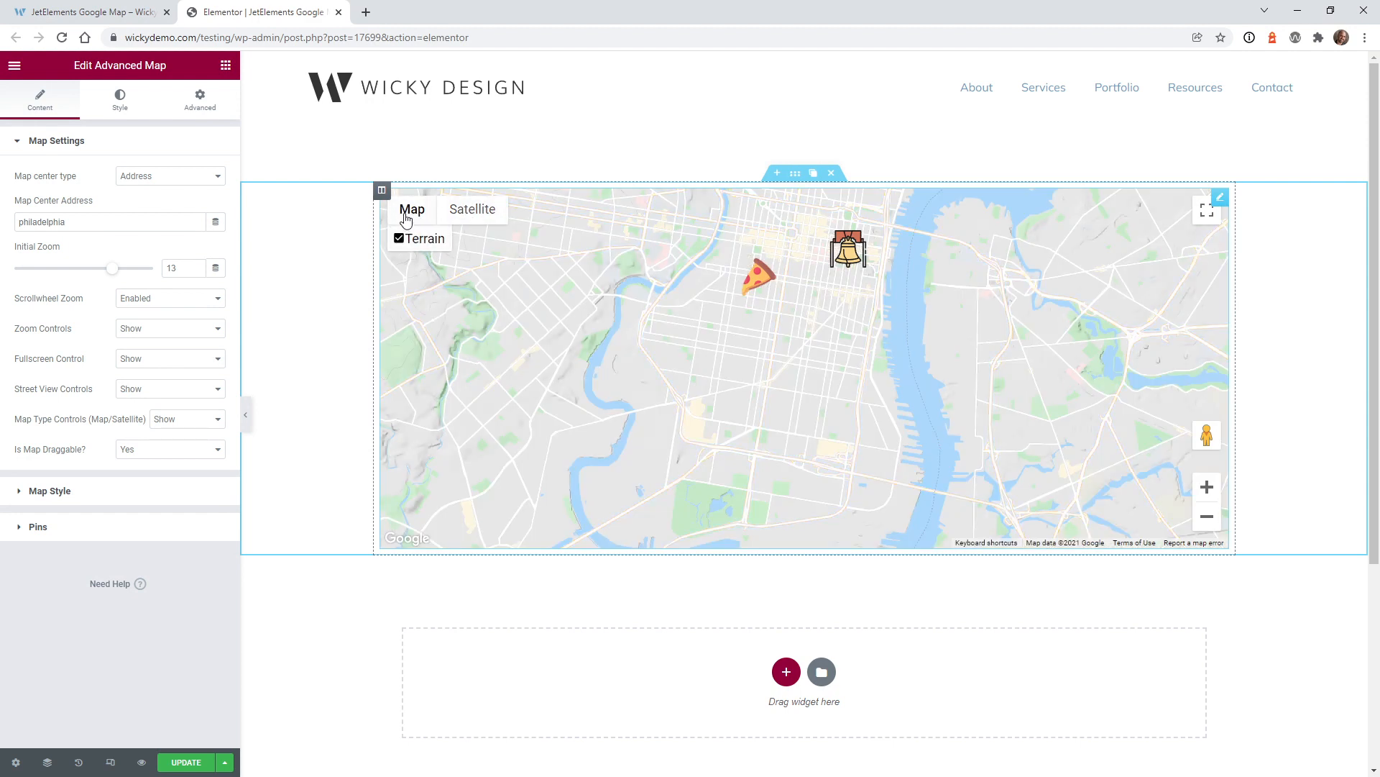
drag(401, 220, 207, 379)
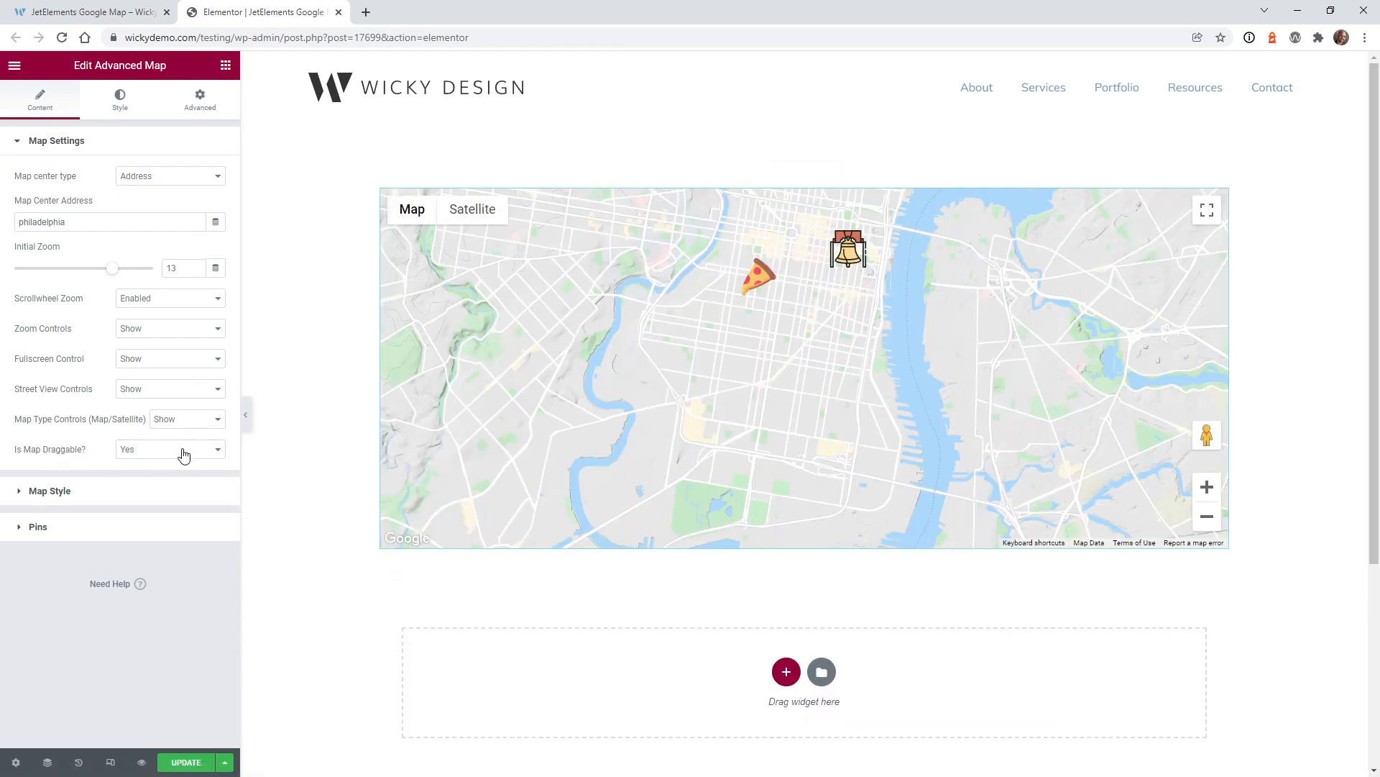
- Test the map's draggability on the live page and return to the Elementor editor
click(93, 12)
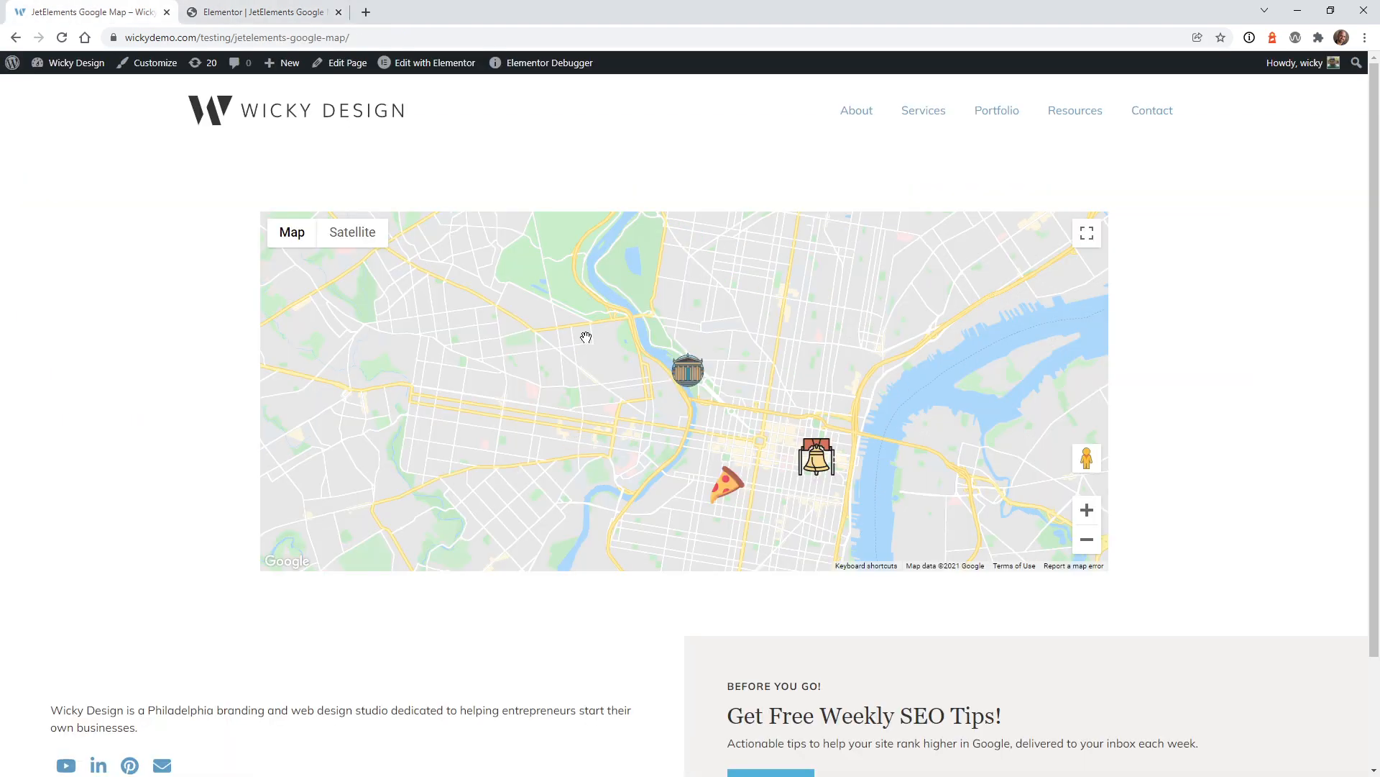
drag(586, 333, 556, 350)
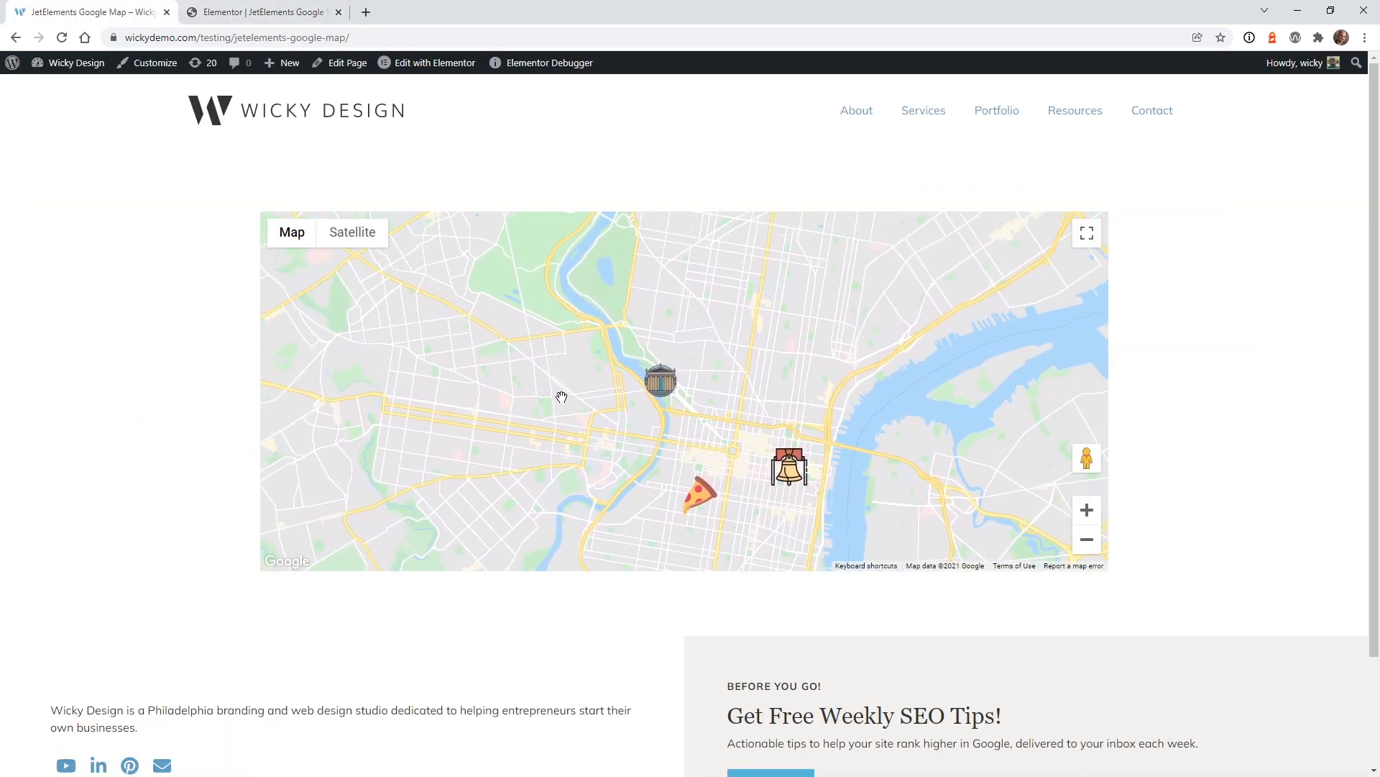
click(290, 6)
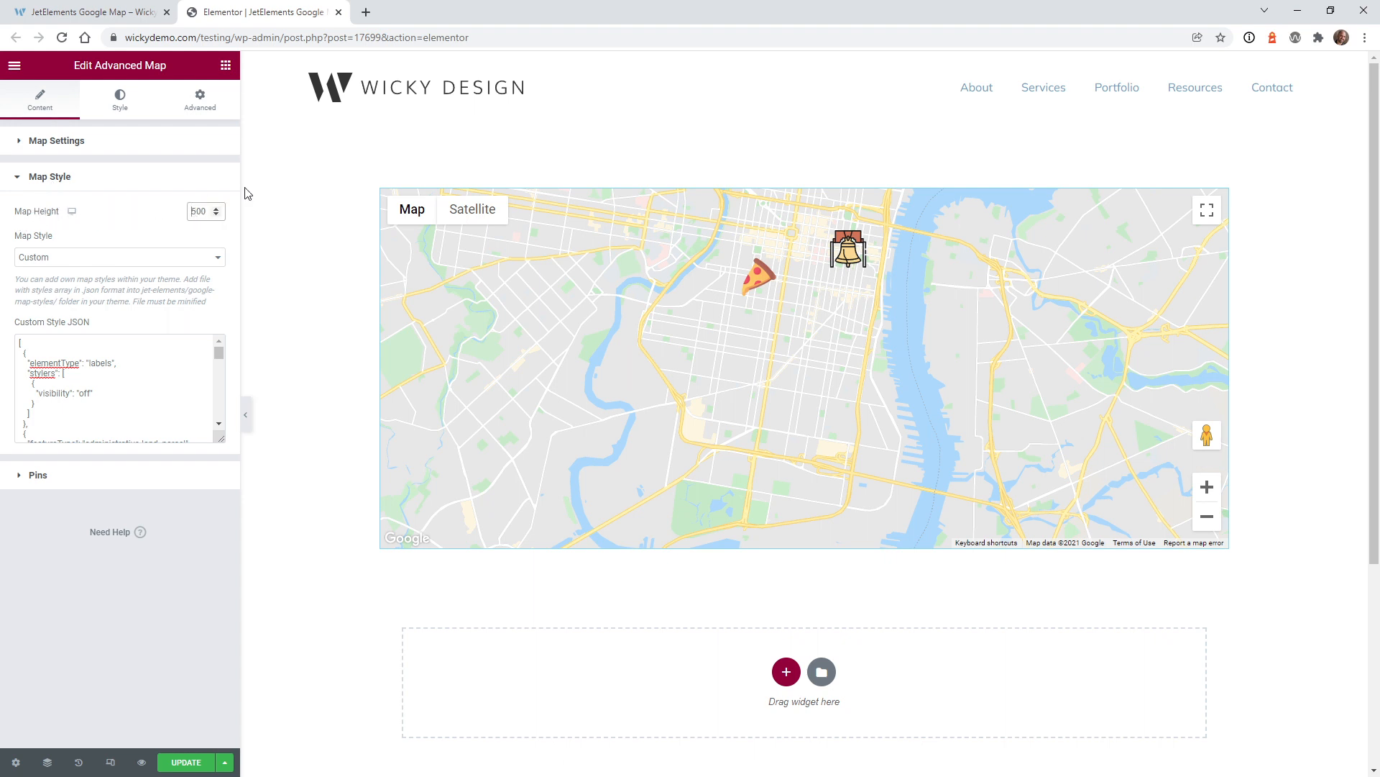
- Set the desktop map height to 600 and check the map height on smaller devices before returning to the desktop view
key(BackSpace)
text(6)
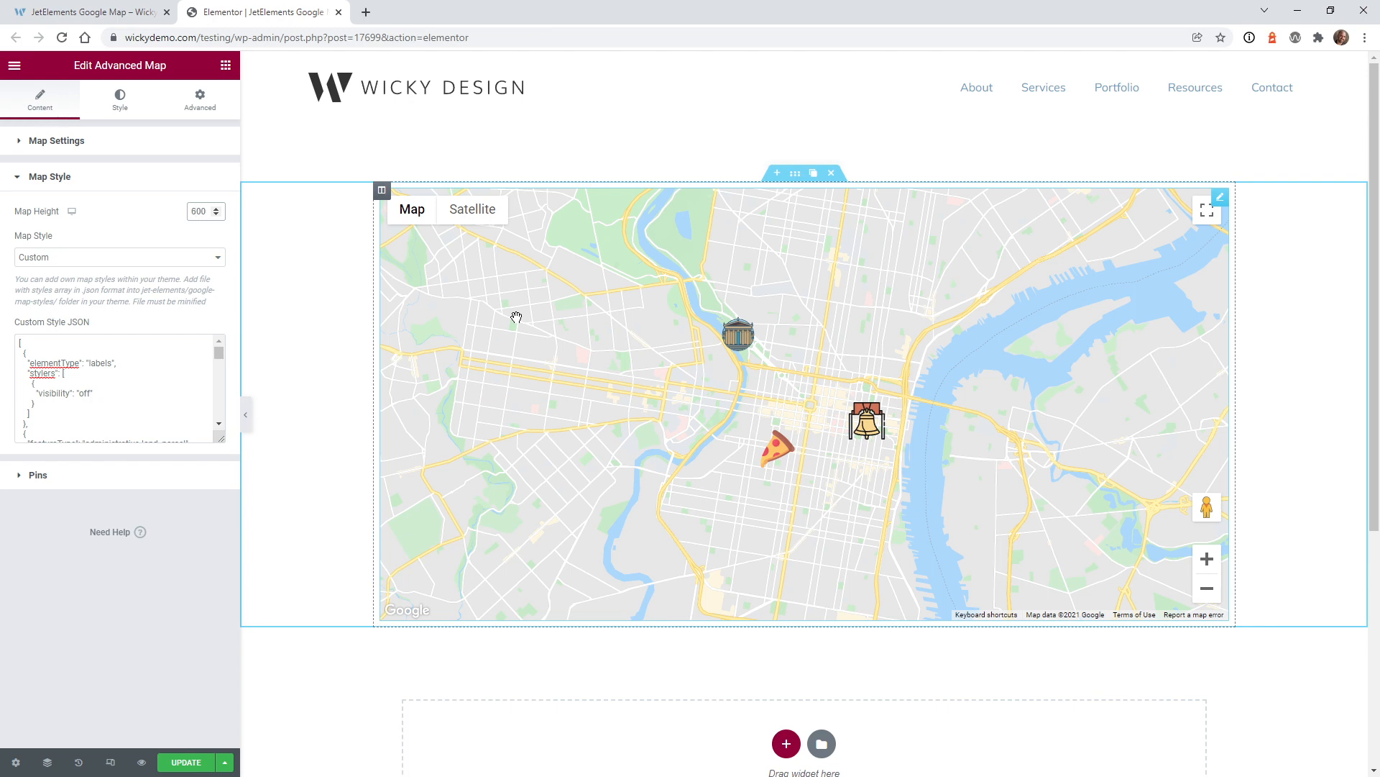
click(72, 229)
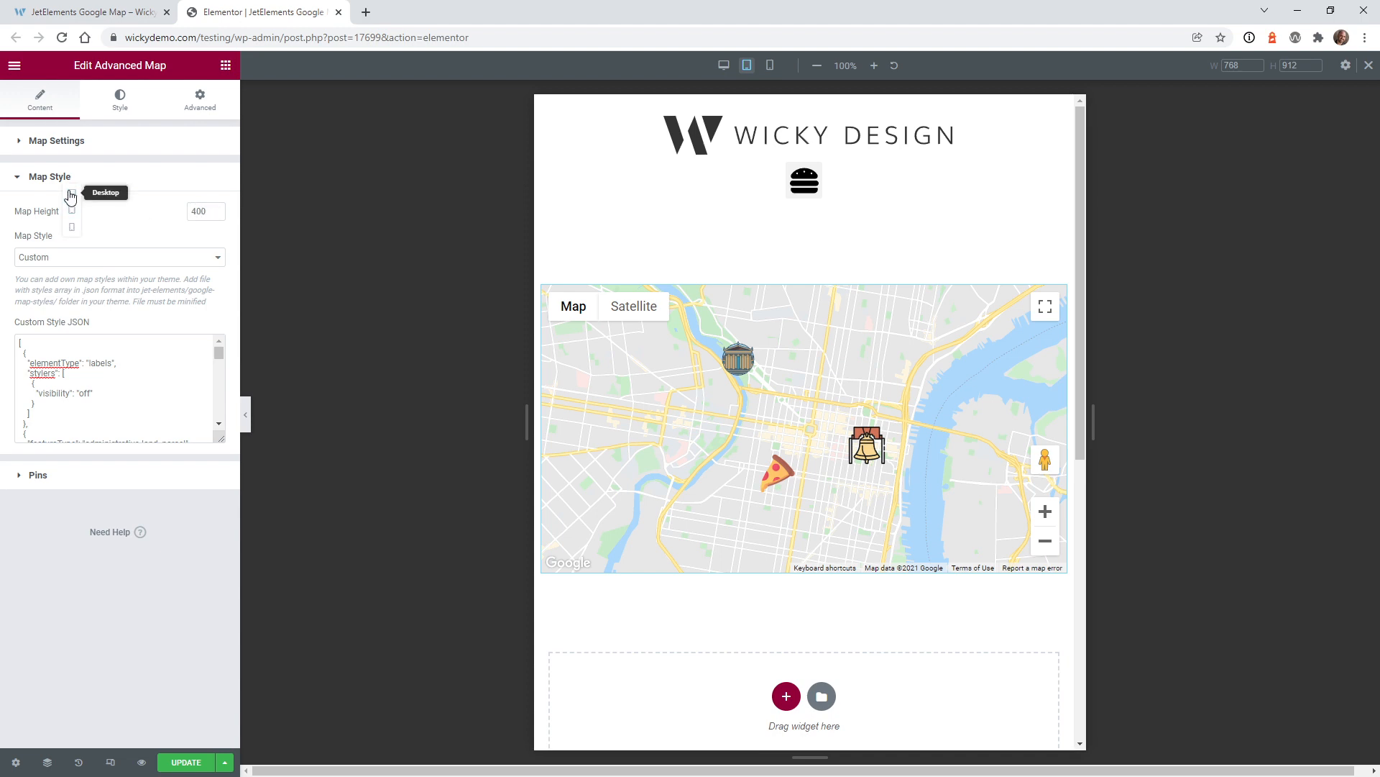
click(72, 200)
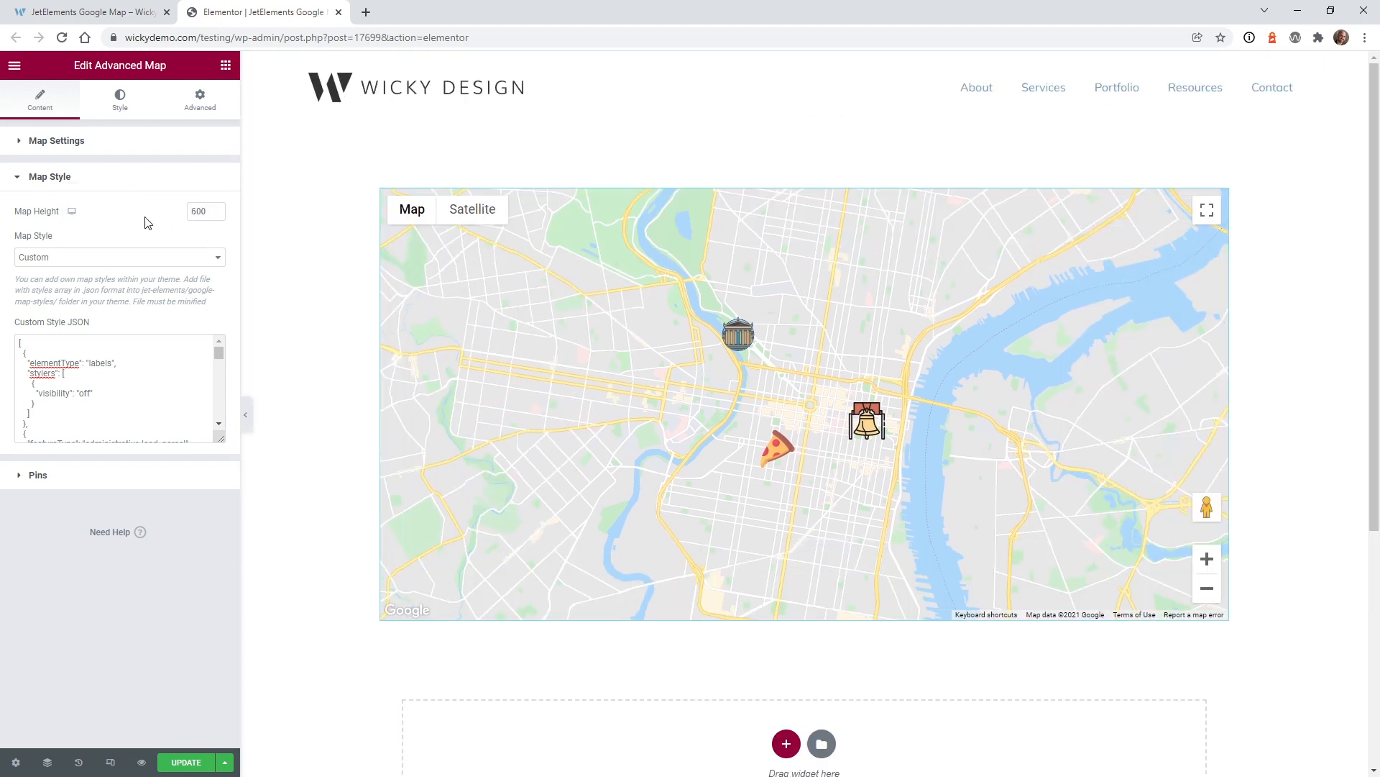
- Try the Default map style, set it back to Custom and check the list of available styles
click(55, 259)
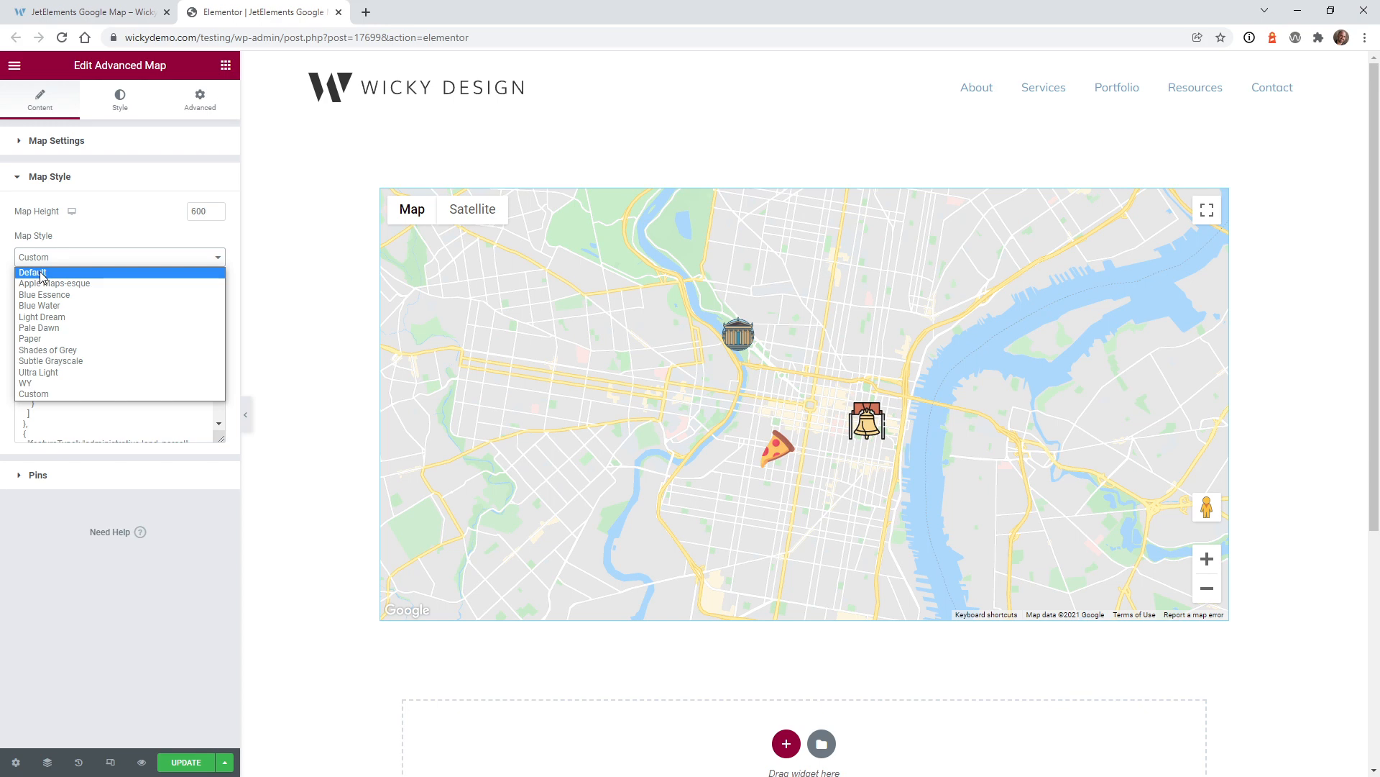
click(41, 273)
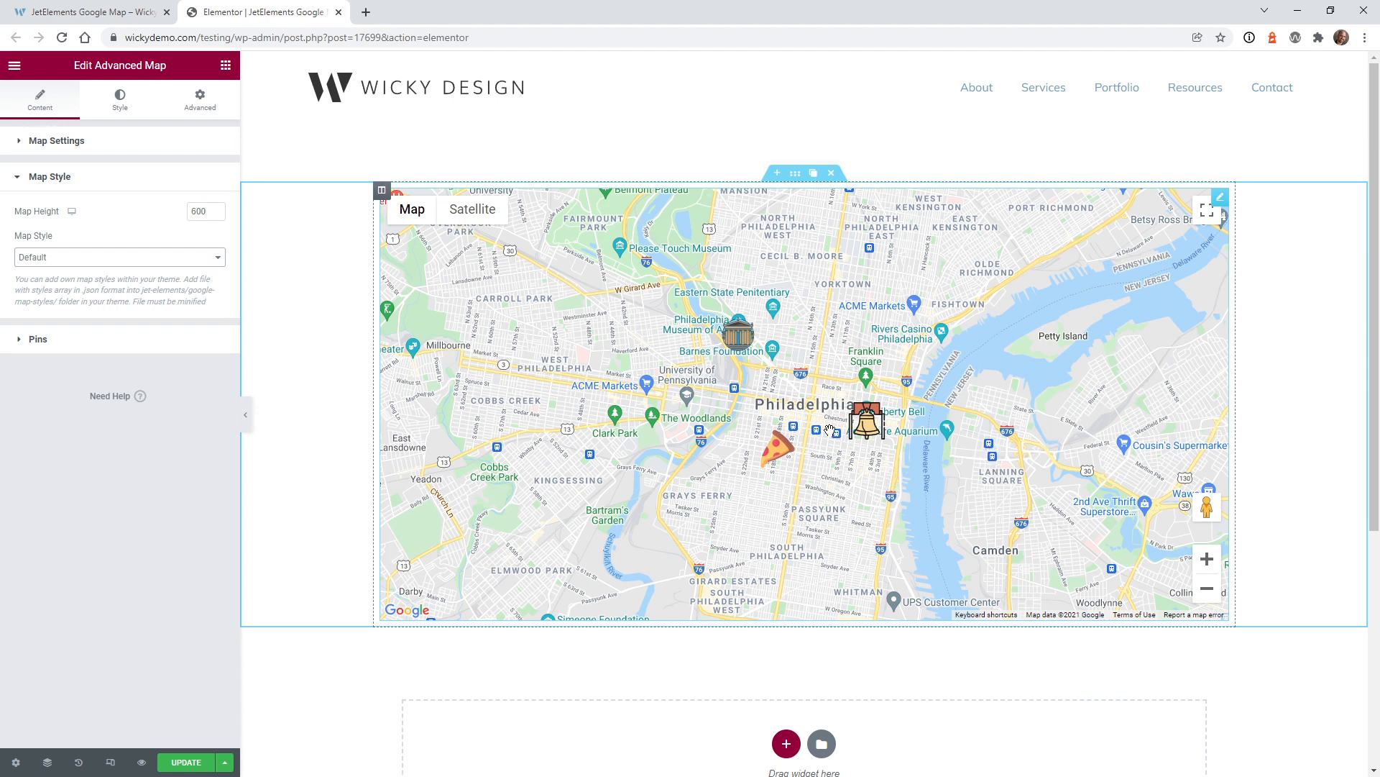
click(54, 259)
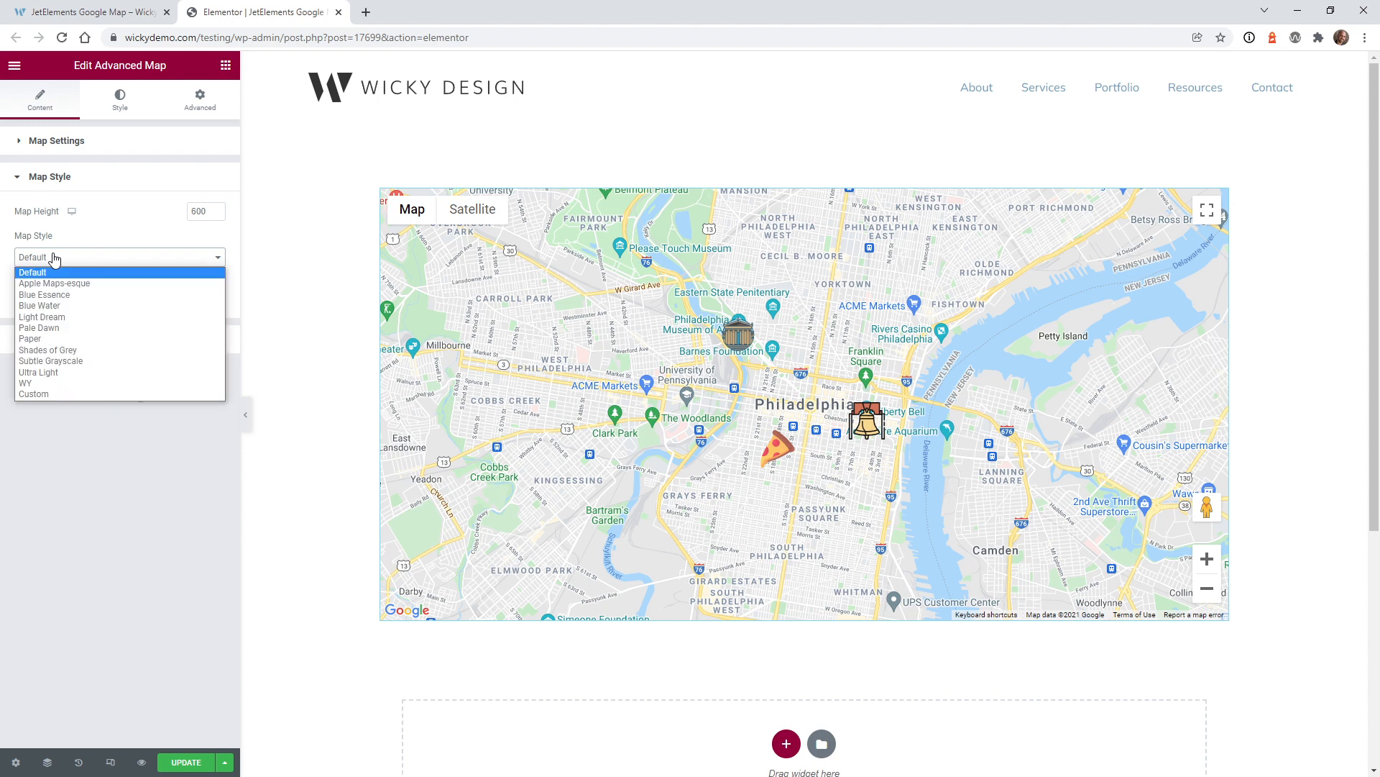
click(42, 395)
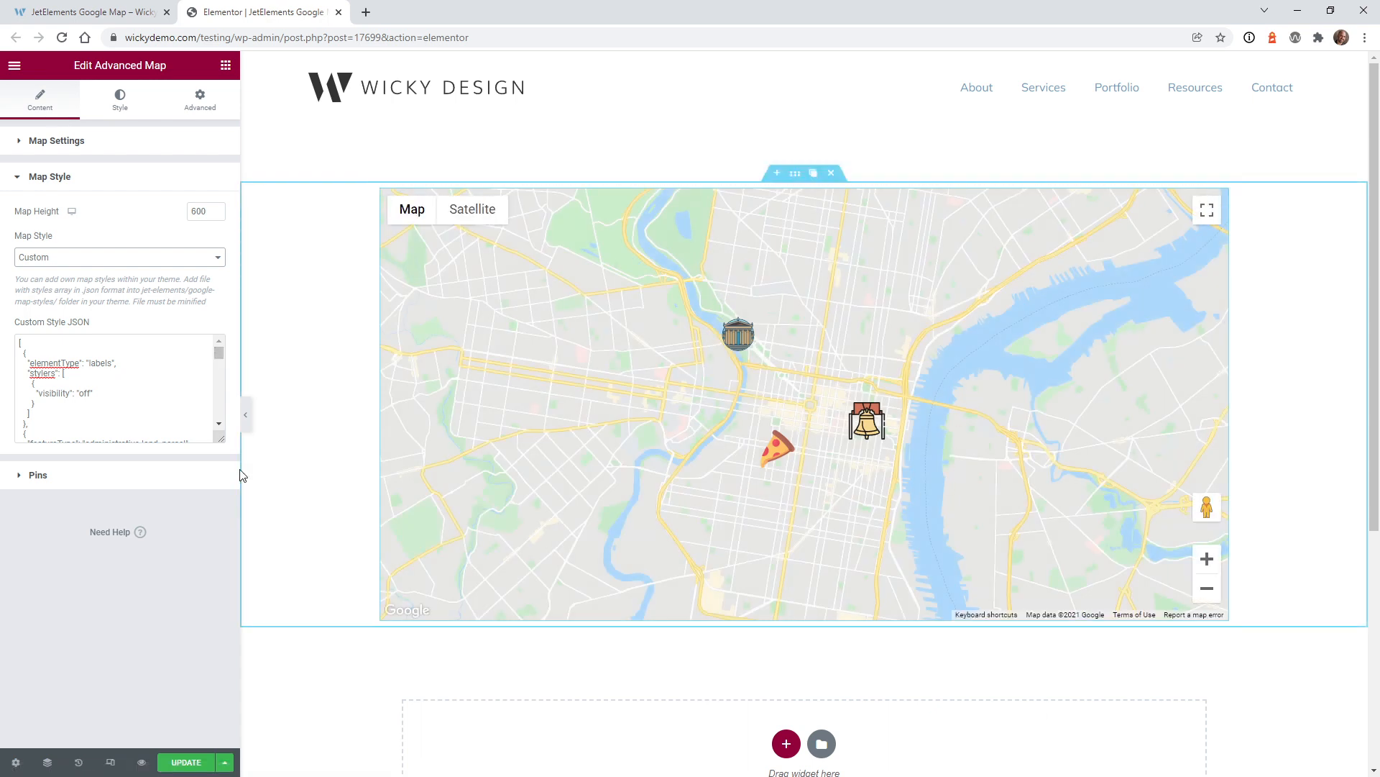
click(66, 263)
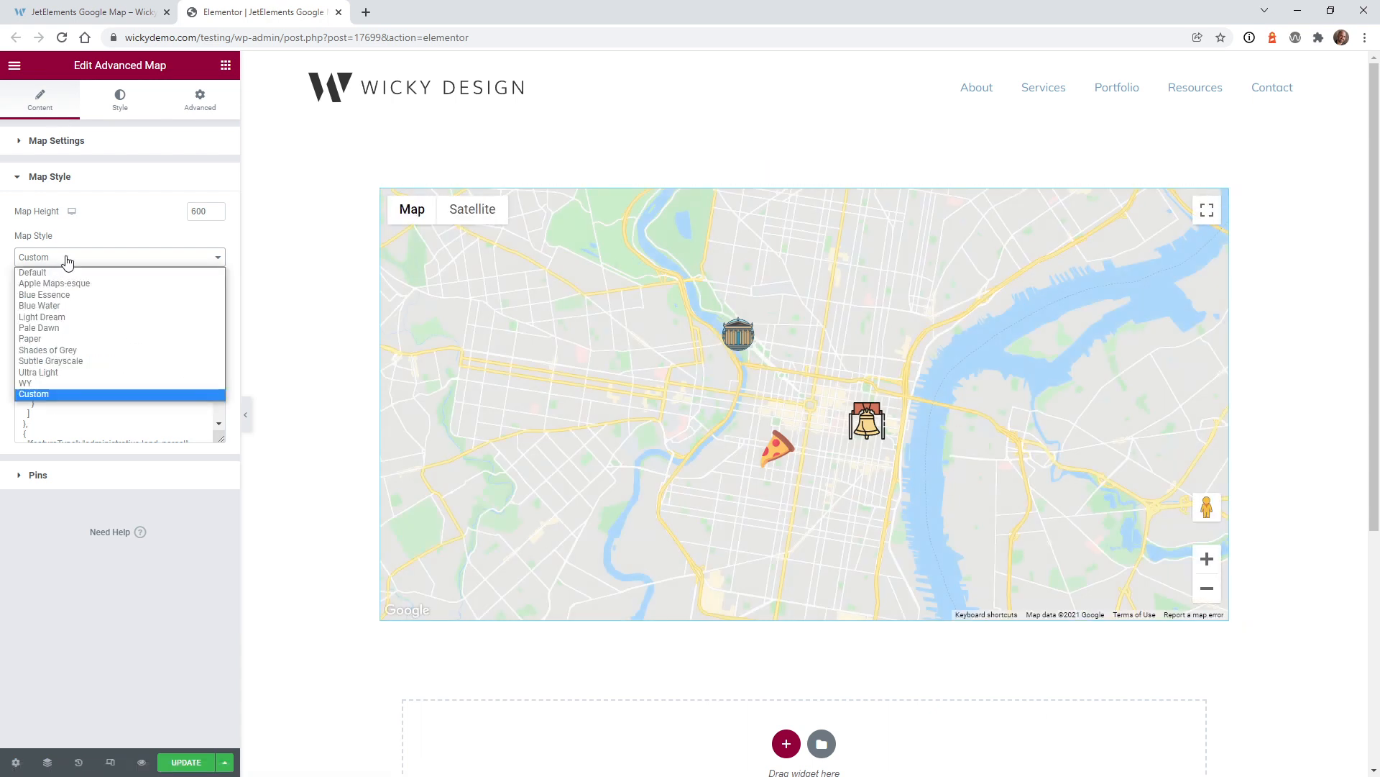
click(41, 236)
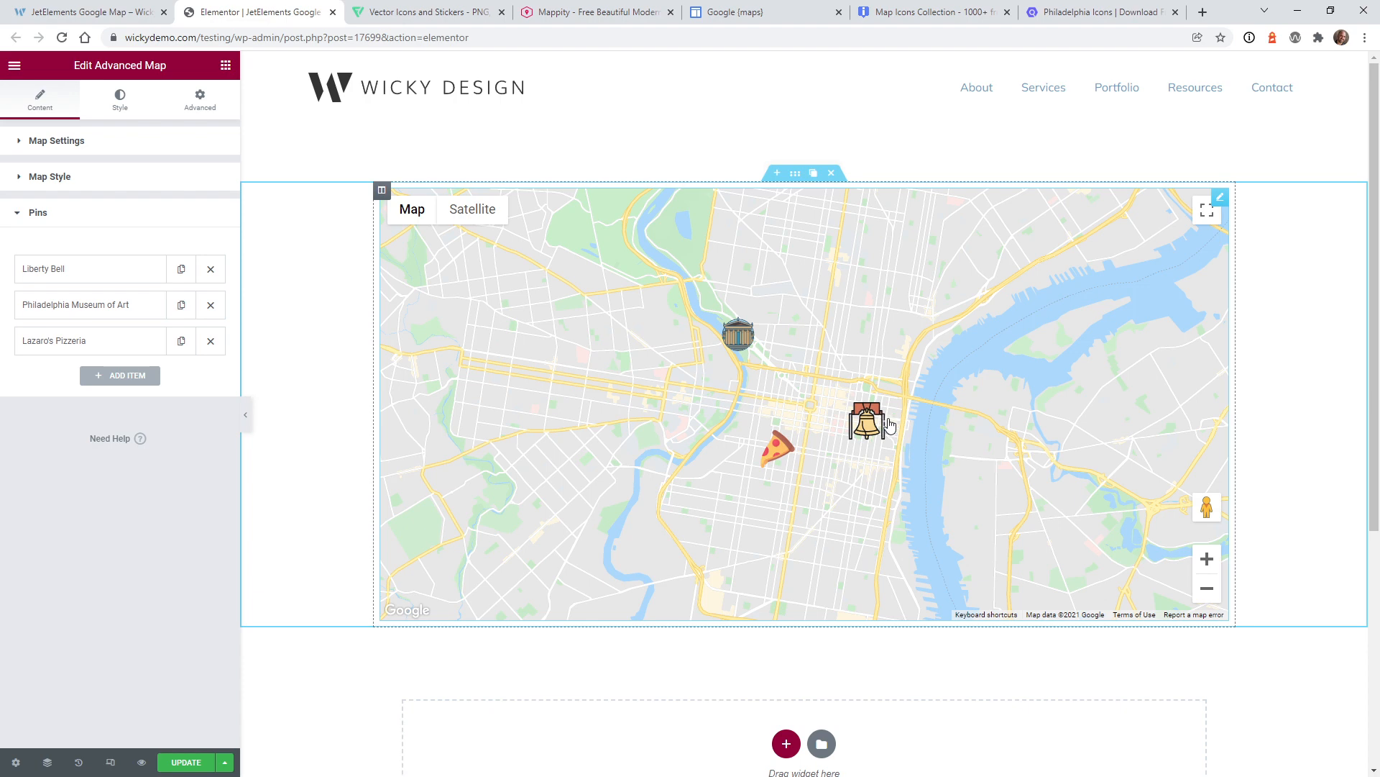
- Switch to the Flaticon site, search for "pizza" icons and browse the results
click(404, 4)
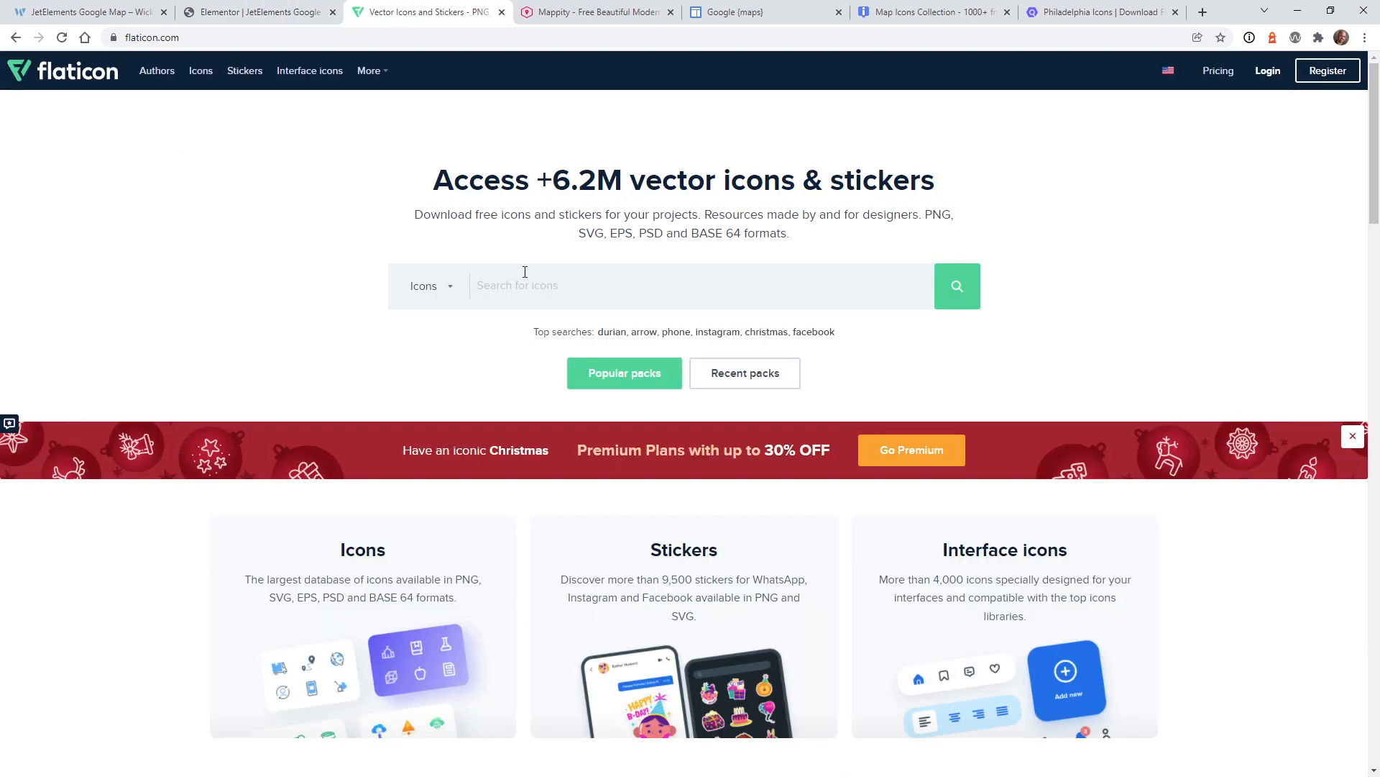
text(pizza)
key(Return)
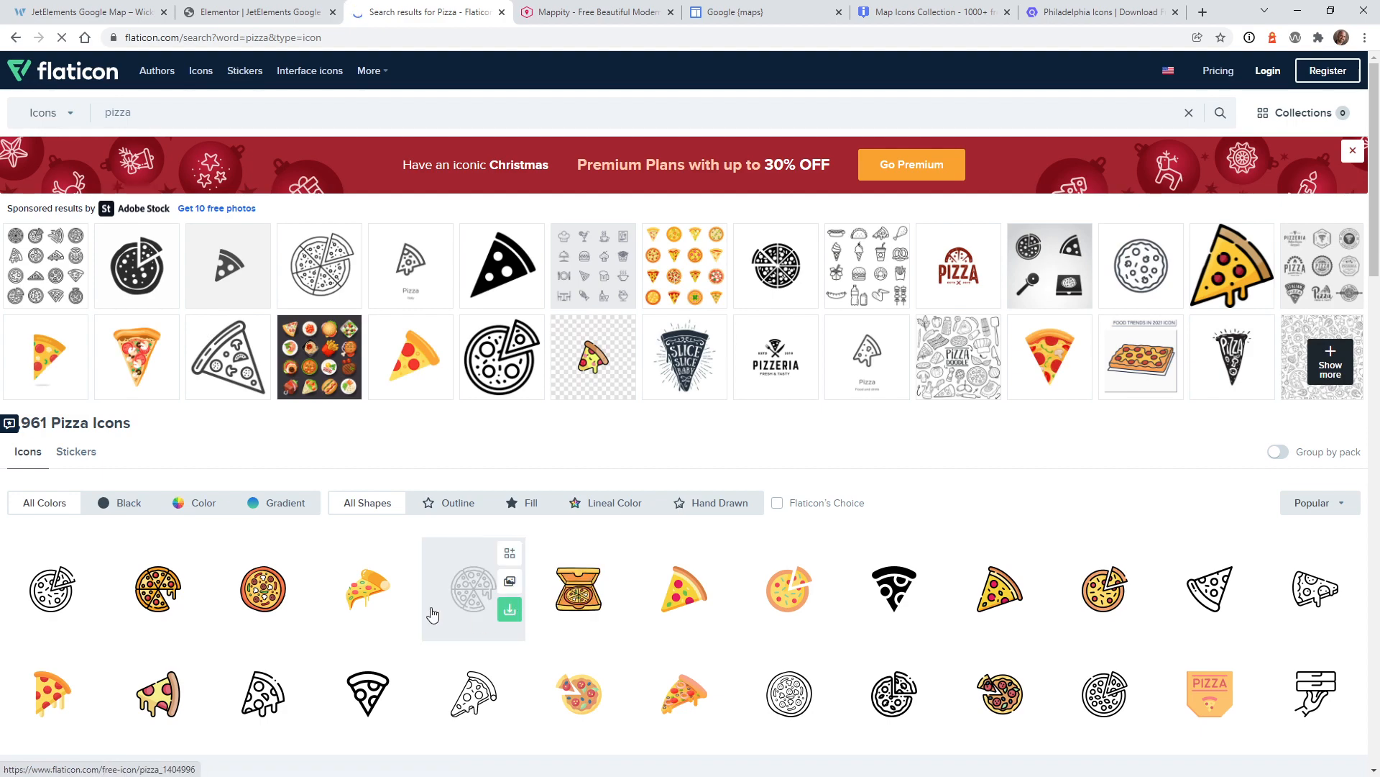
scroll(373, 563, down, 6)
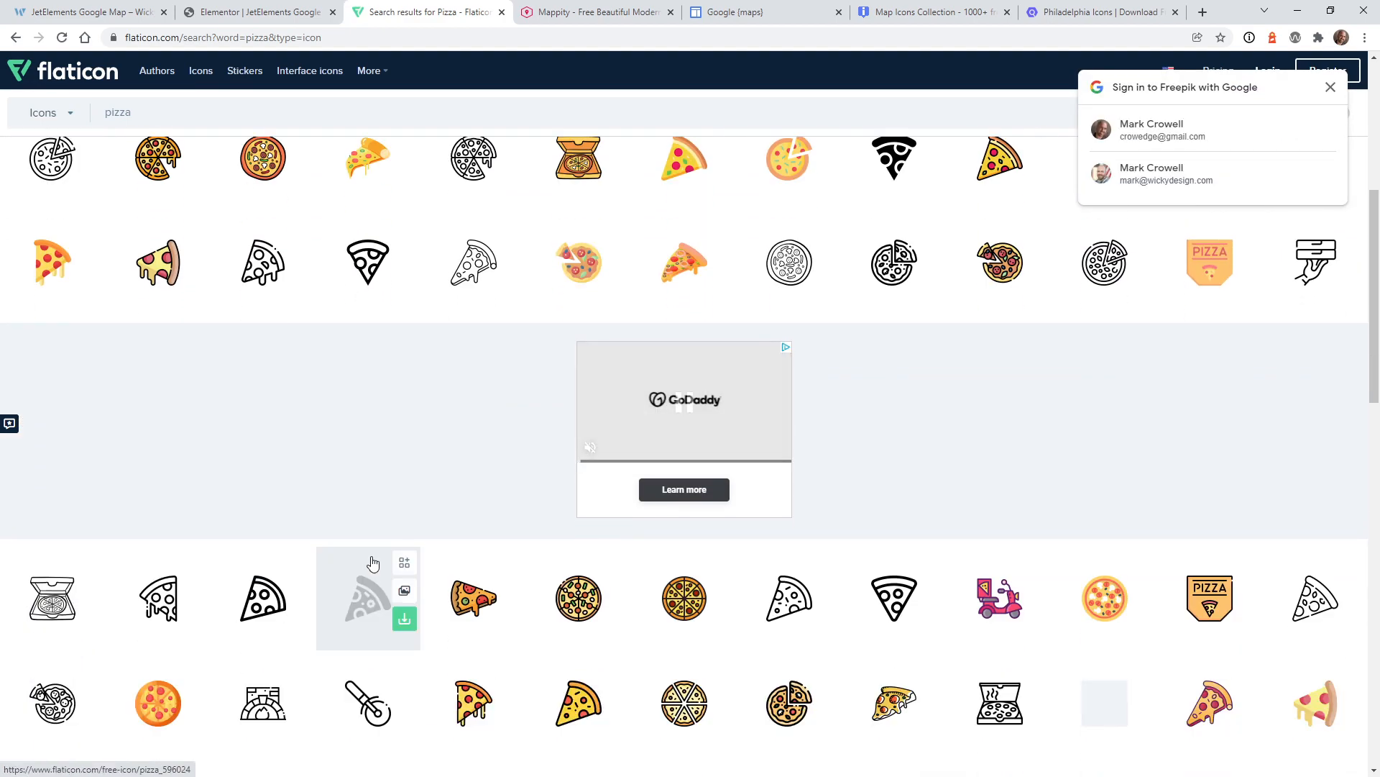
scroll(549, 493, up, 4)
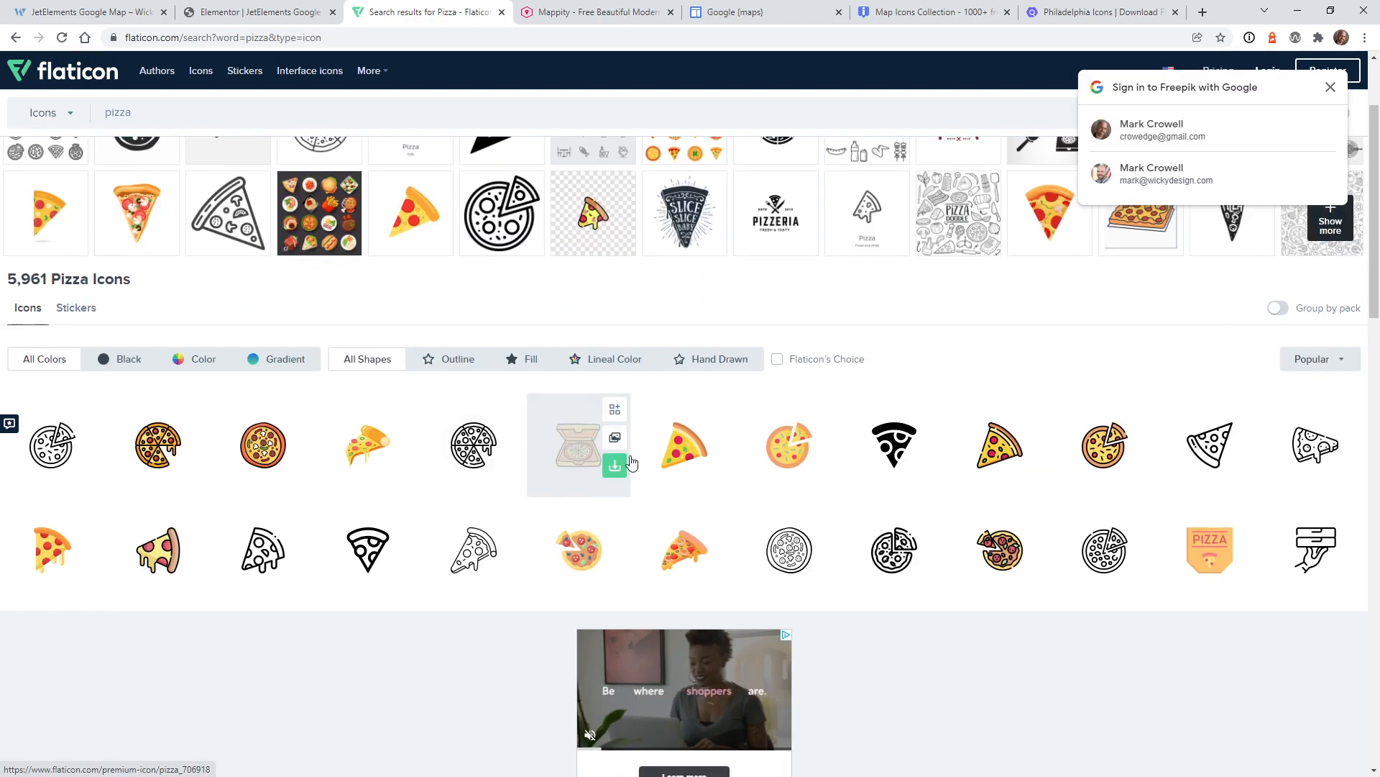
- Open the flat pizza slice icon, check its PNG download sizes and return to the search results
click(672, 461)
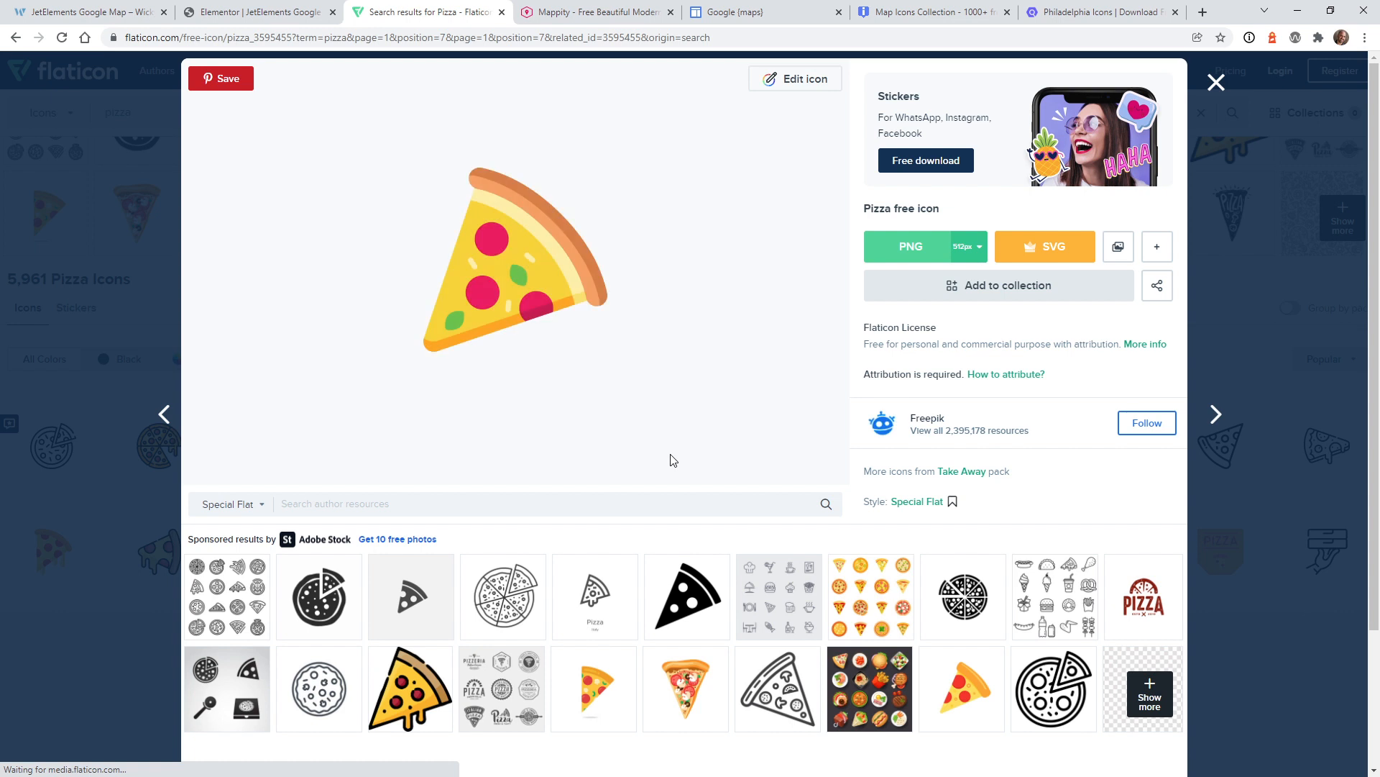
click(970, 248)
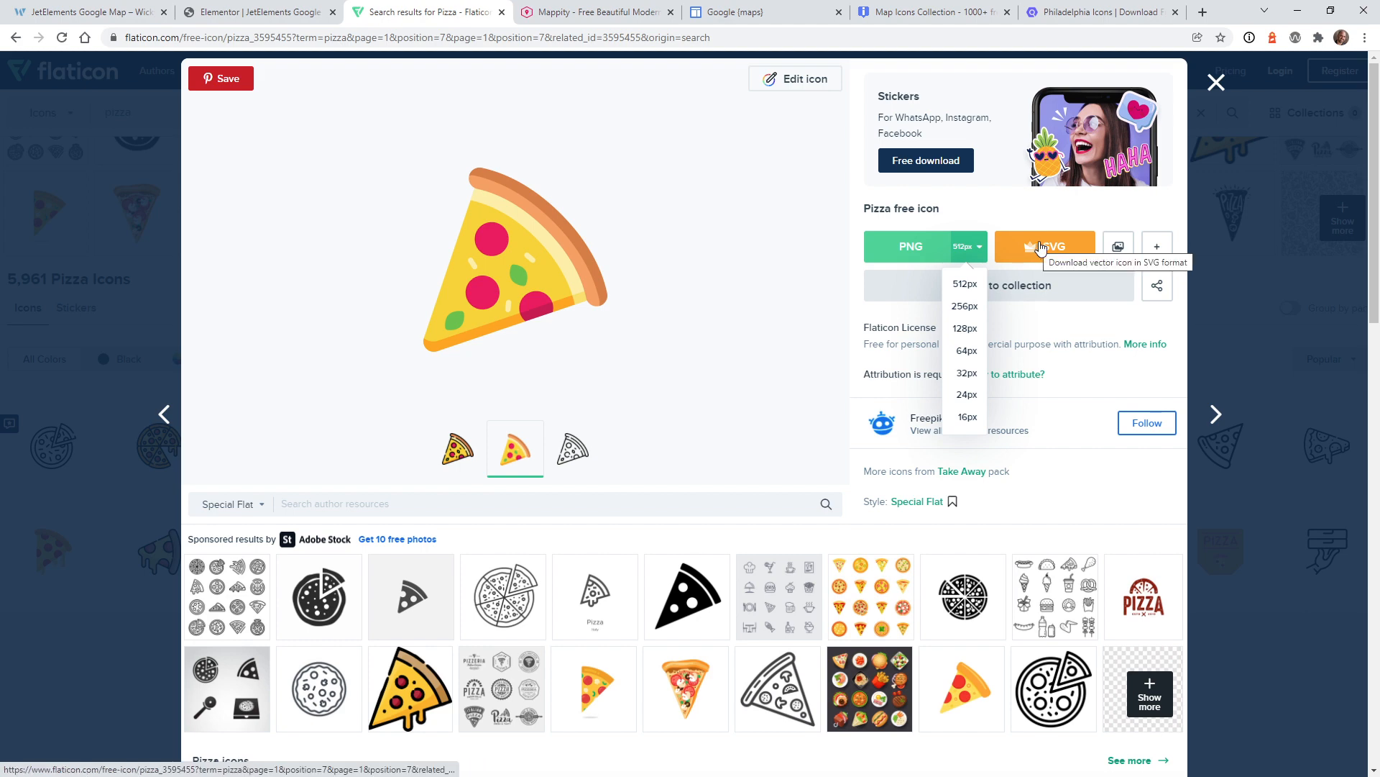
click(1217, 83)
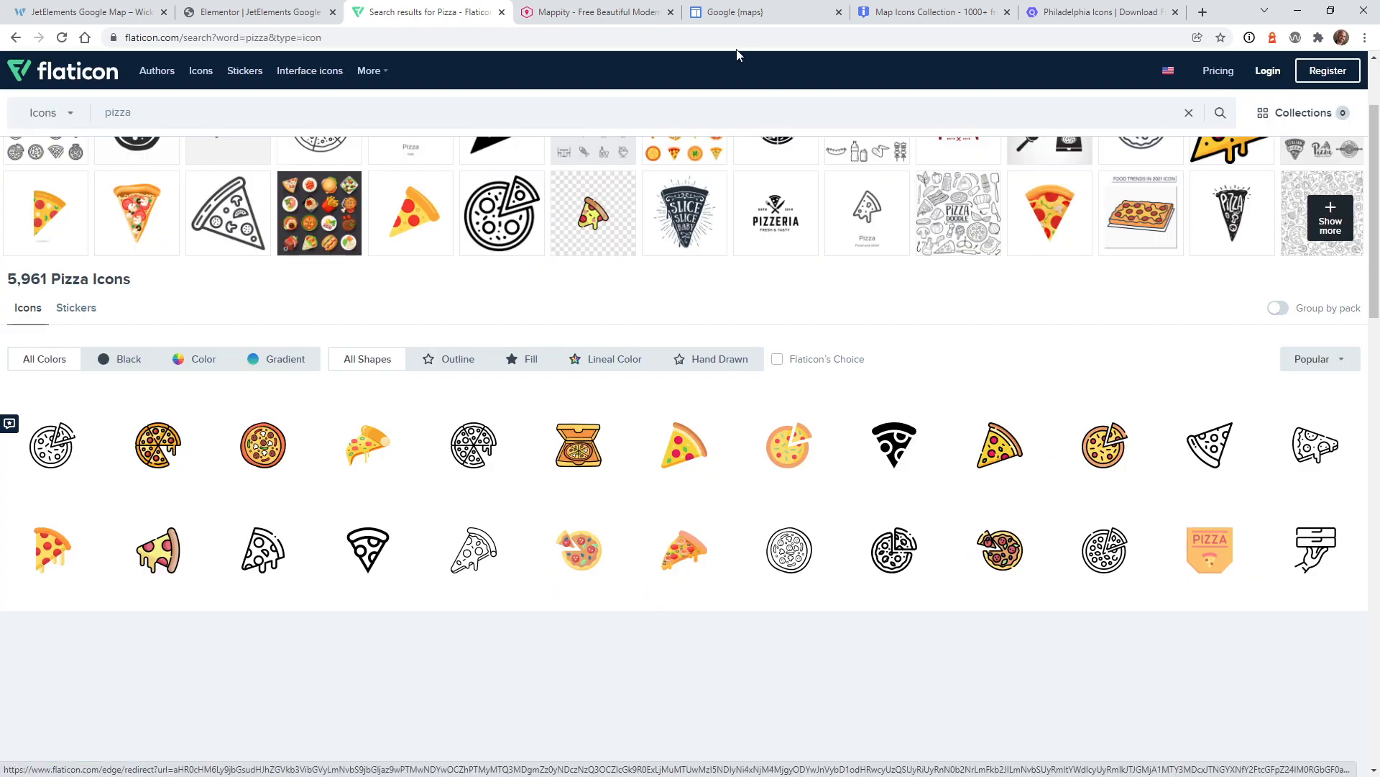
- Switch to the Mappity site and browse its map marker categories and collection
click(601, 15)
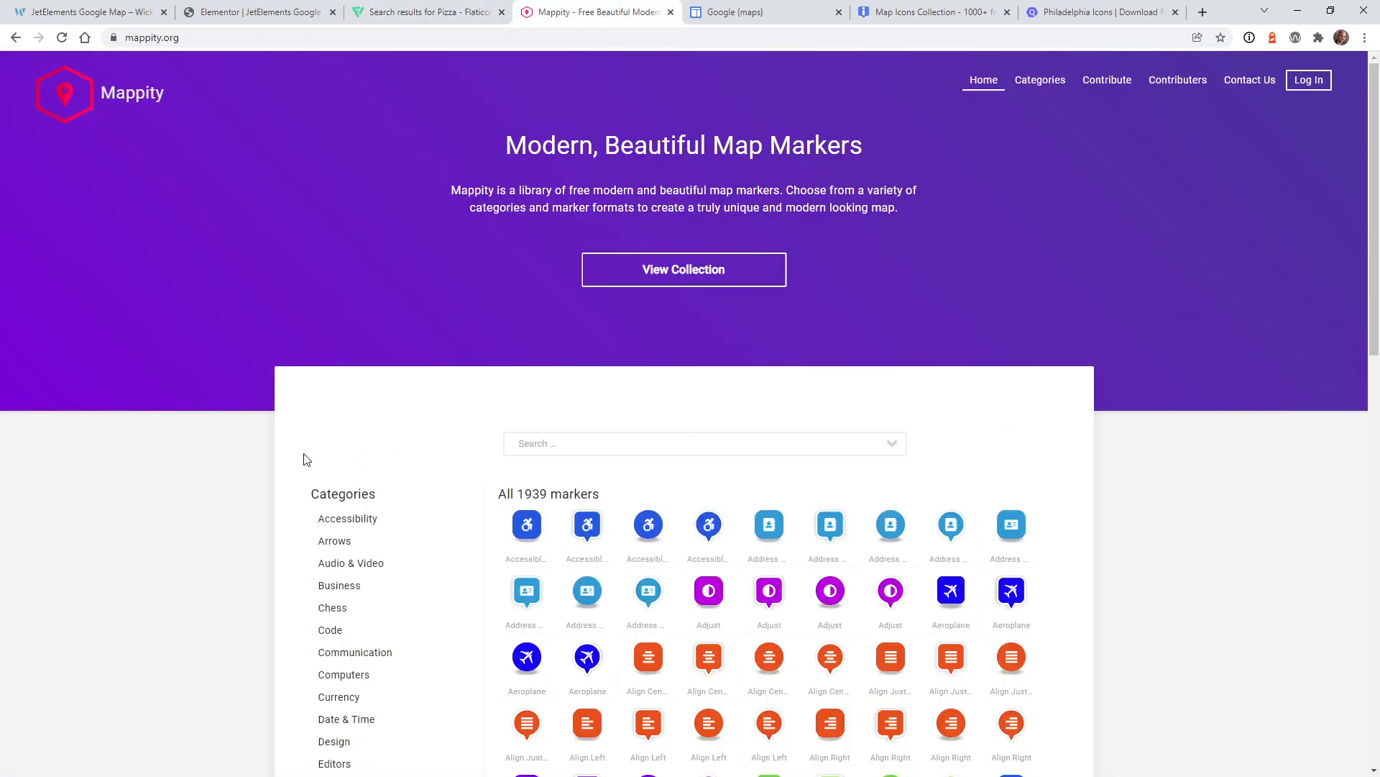
scroll(218, 504, down, 2)
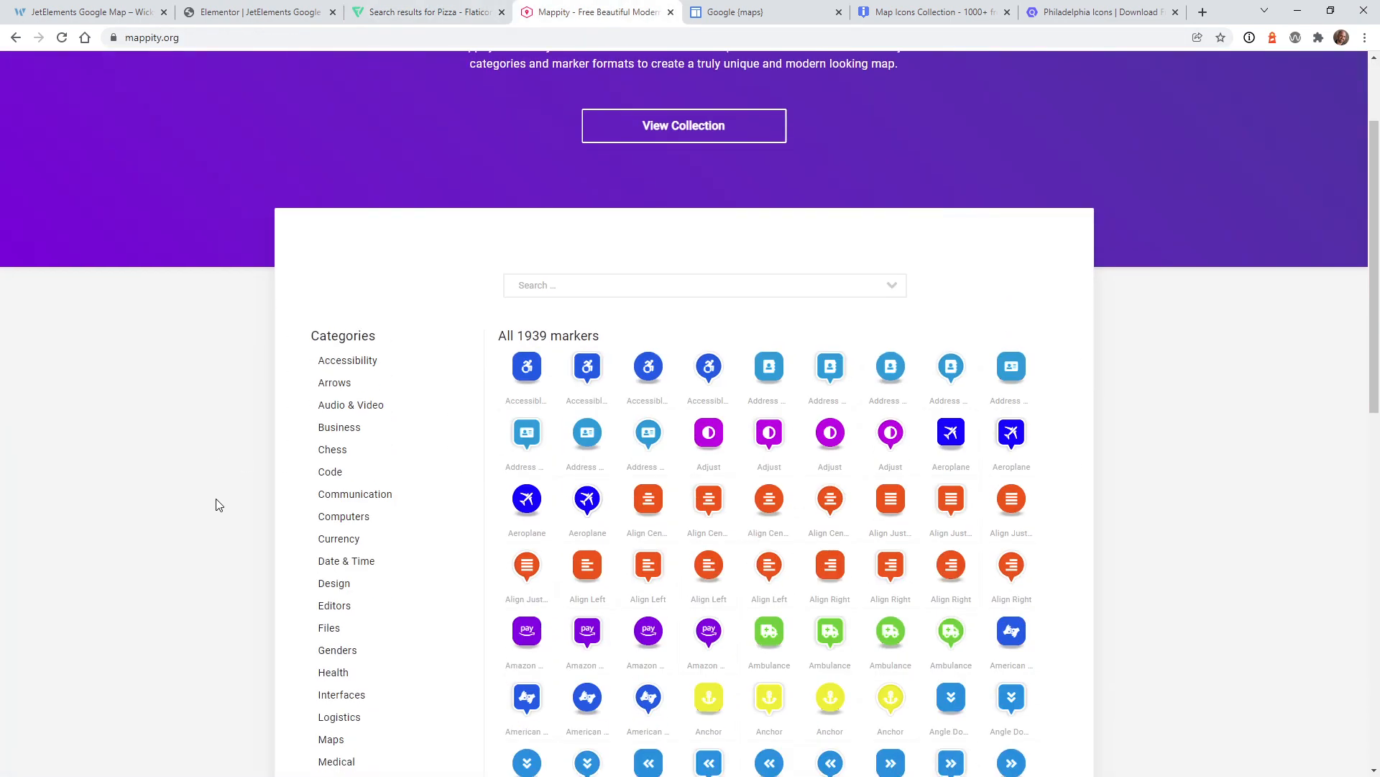
scroll(216, 507, down, 2)
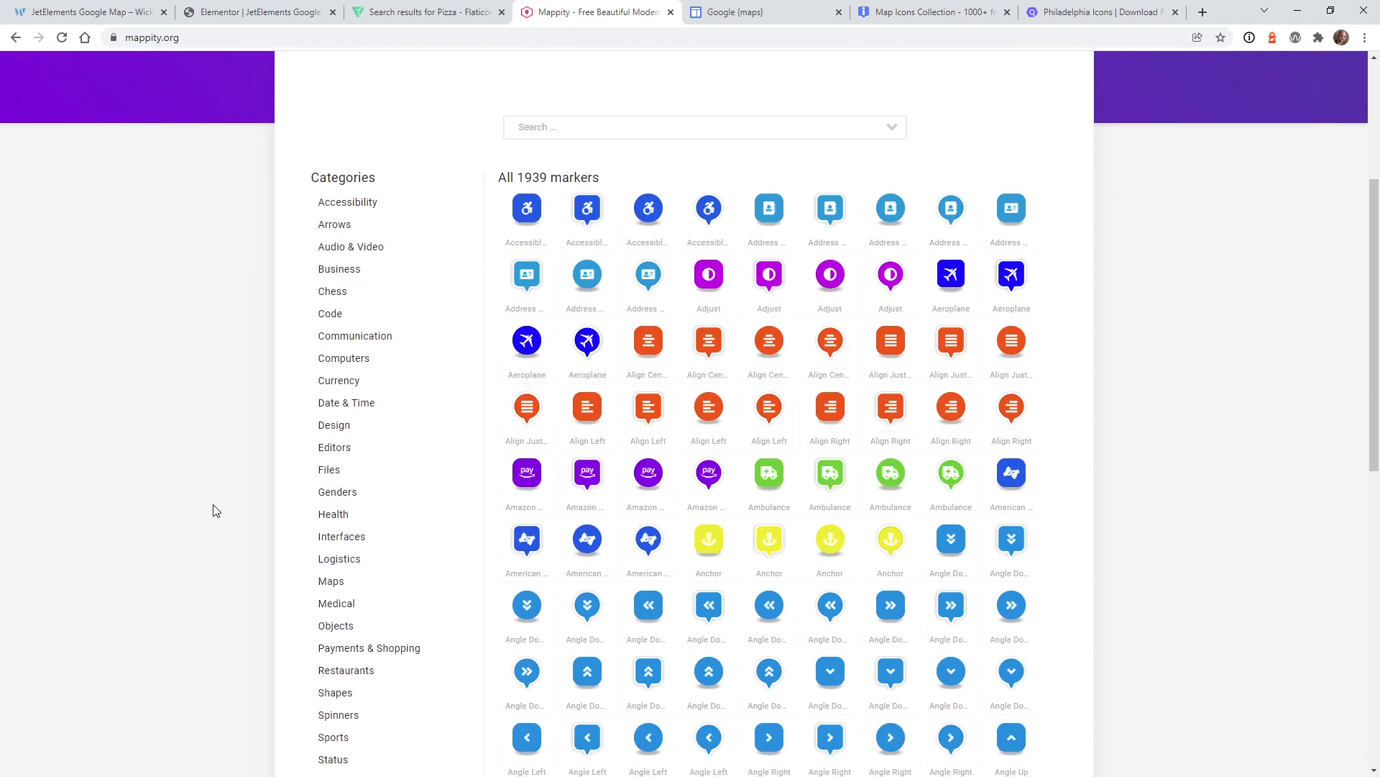
- Open the Angle Down marker from the Mappity library and recolor it to pink #ff006b
scroll(217, 511, down, 2)
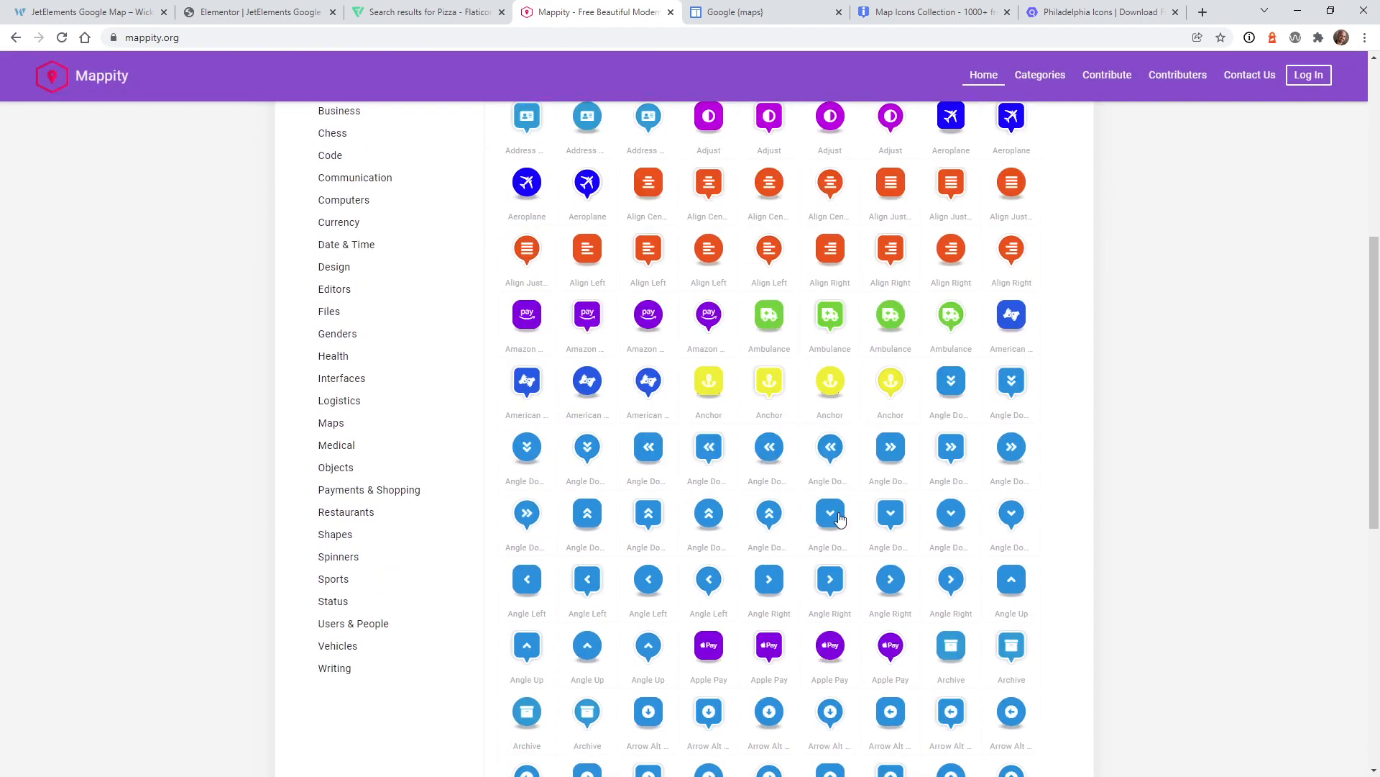
click(962, 514)
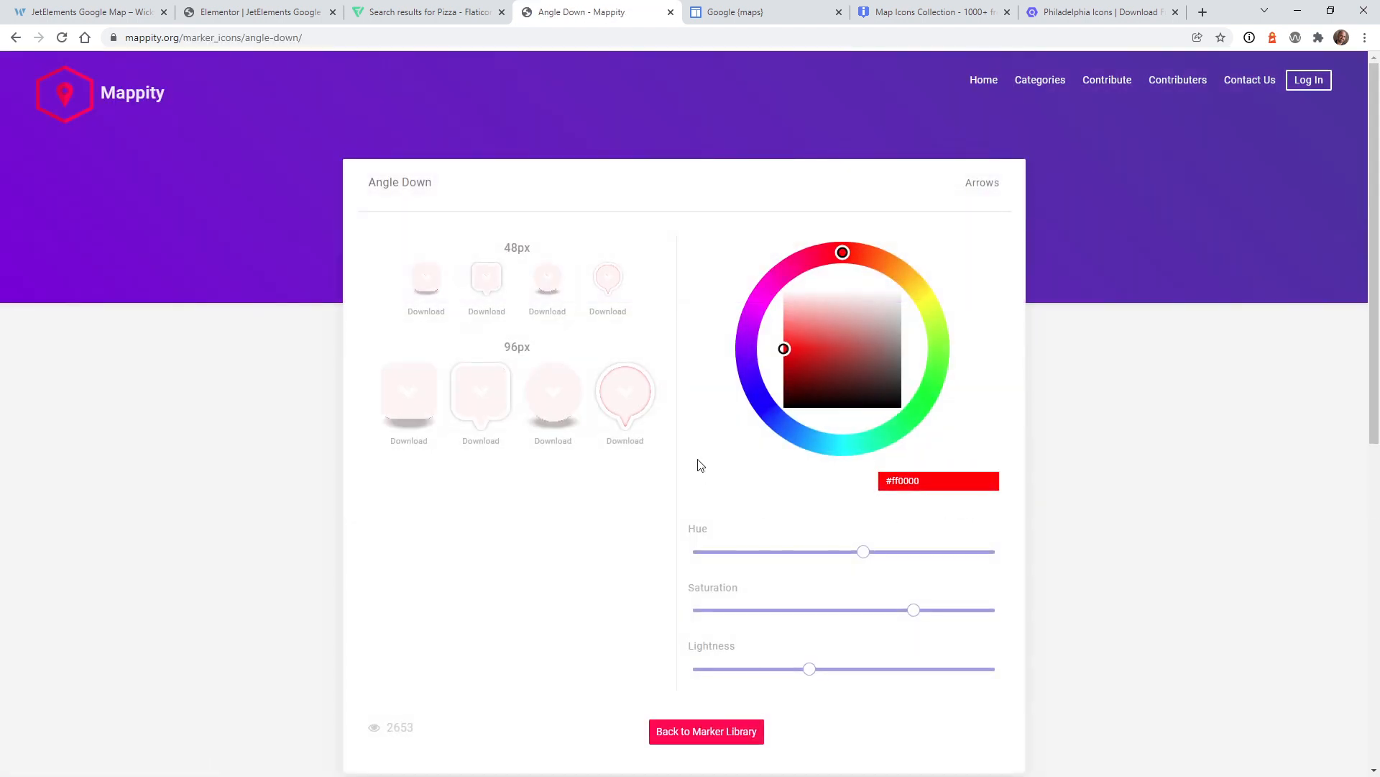
click(827, 266)
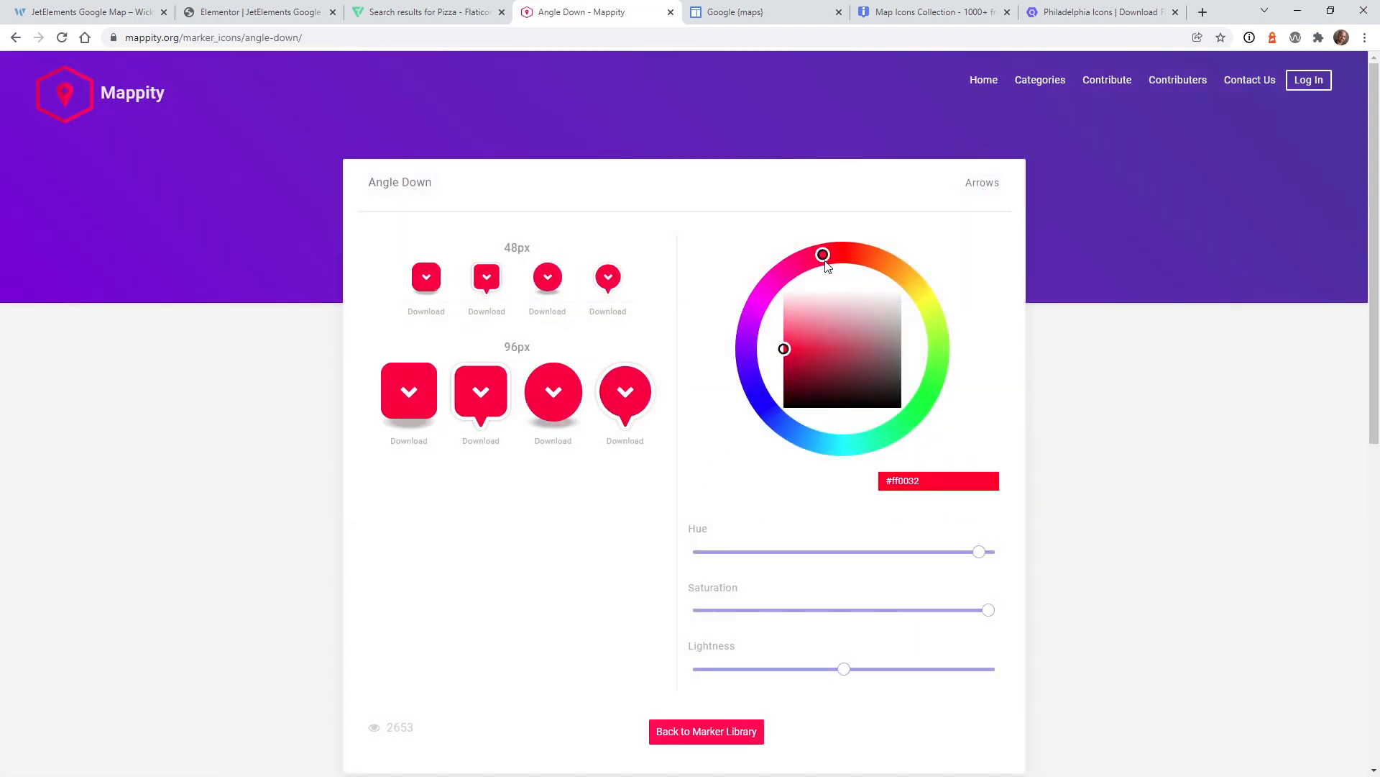
drag(827, 266, 845, 266)
drag(817, 258, 808, 272)
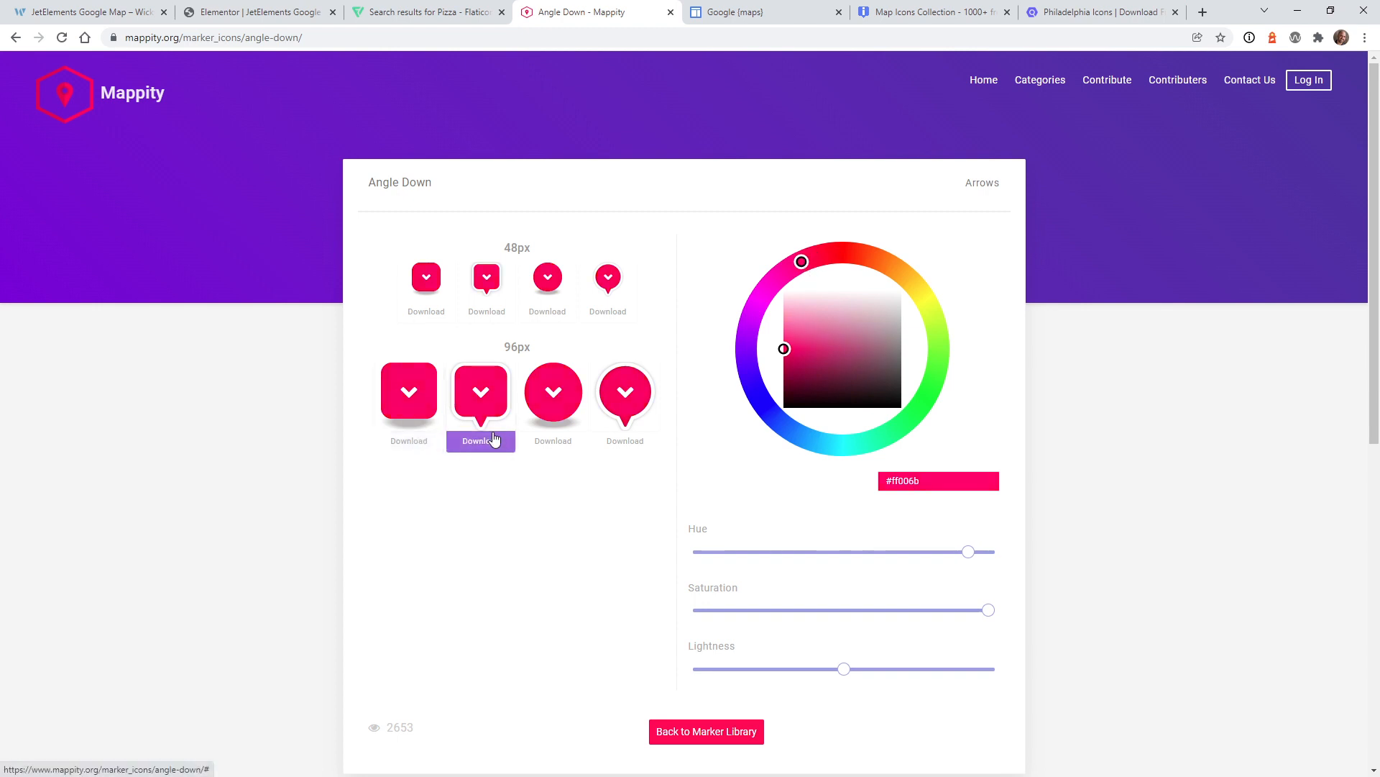
- Add four test markers to the preview map, three across Russia and one in eastern Canada
scroll(292, 560, down, 2)
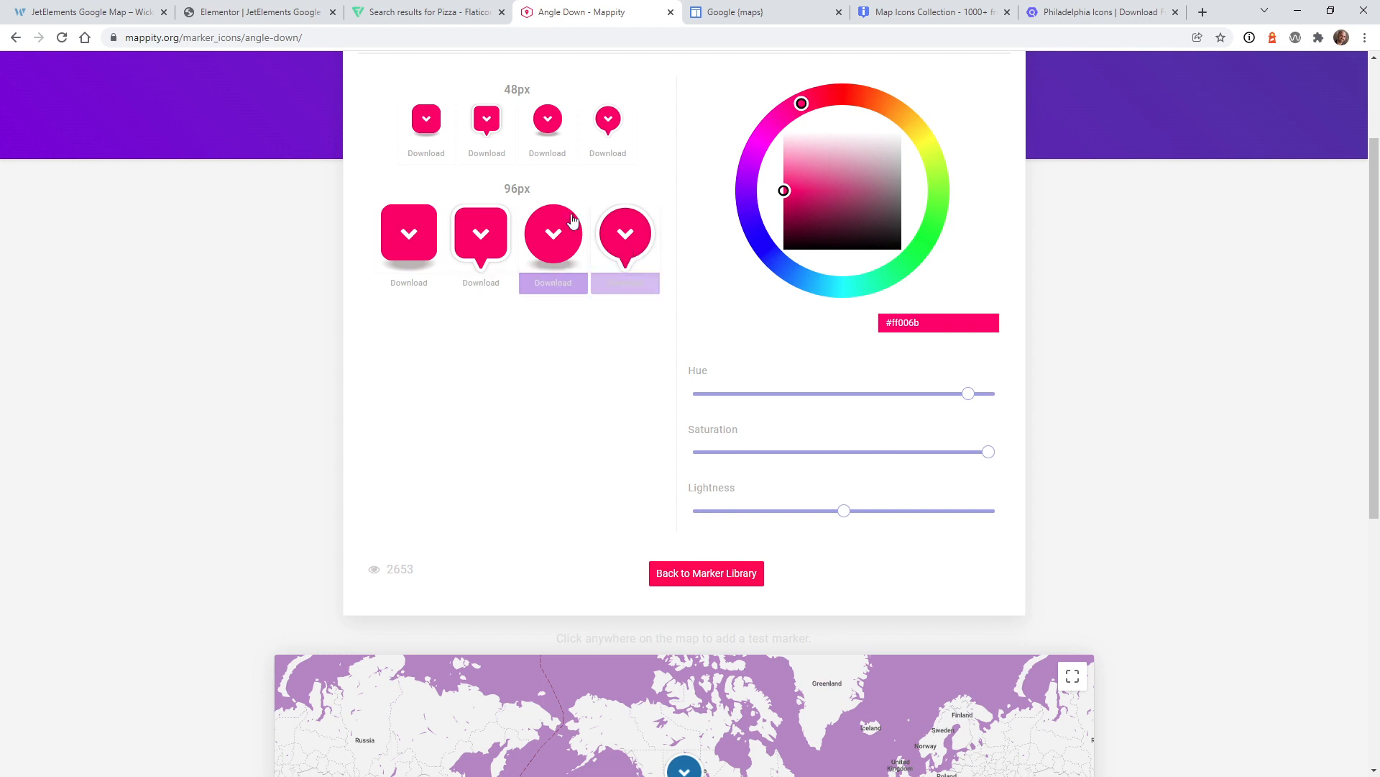
scroll(182, 438, down, 2)
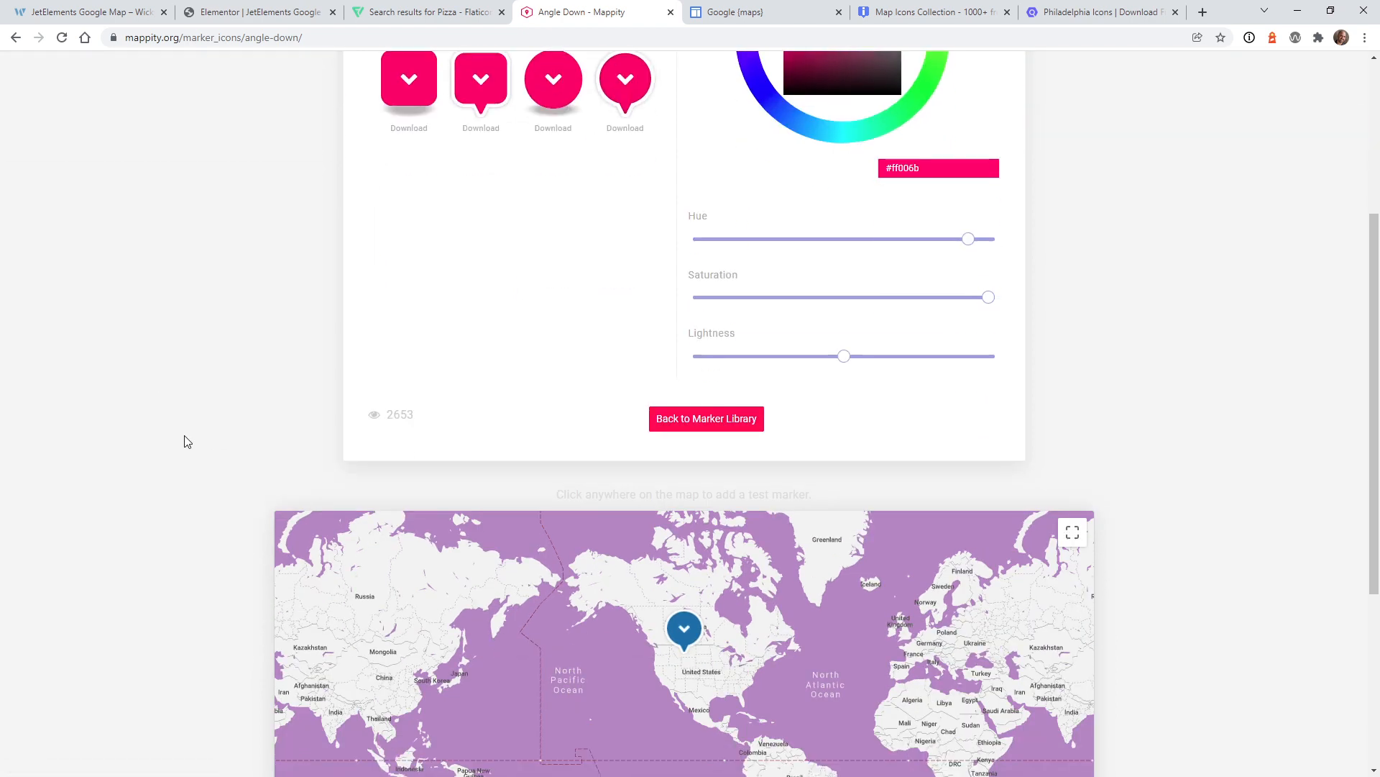
click(412, 584)
click(395, 622)
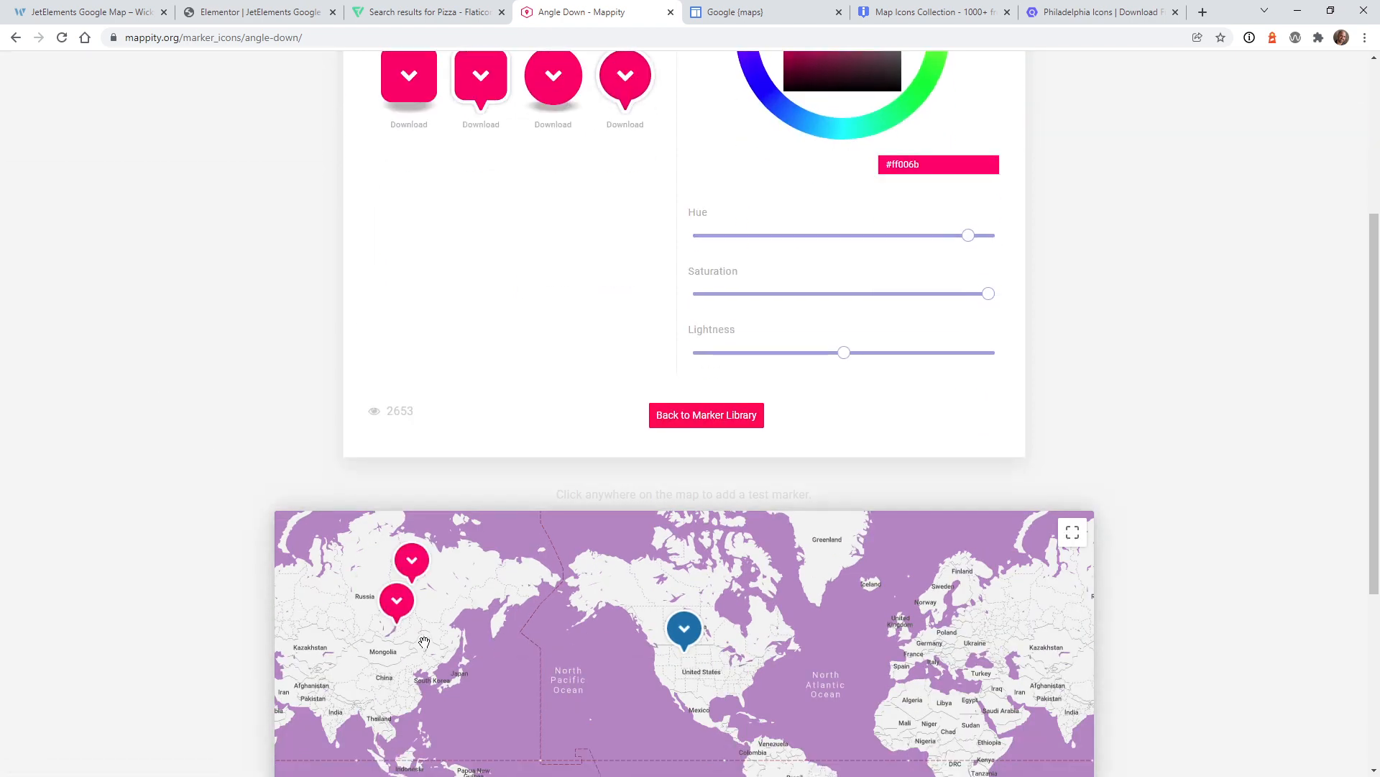
click(471, 575)
click(756, 637)
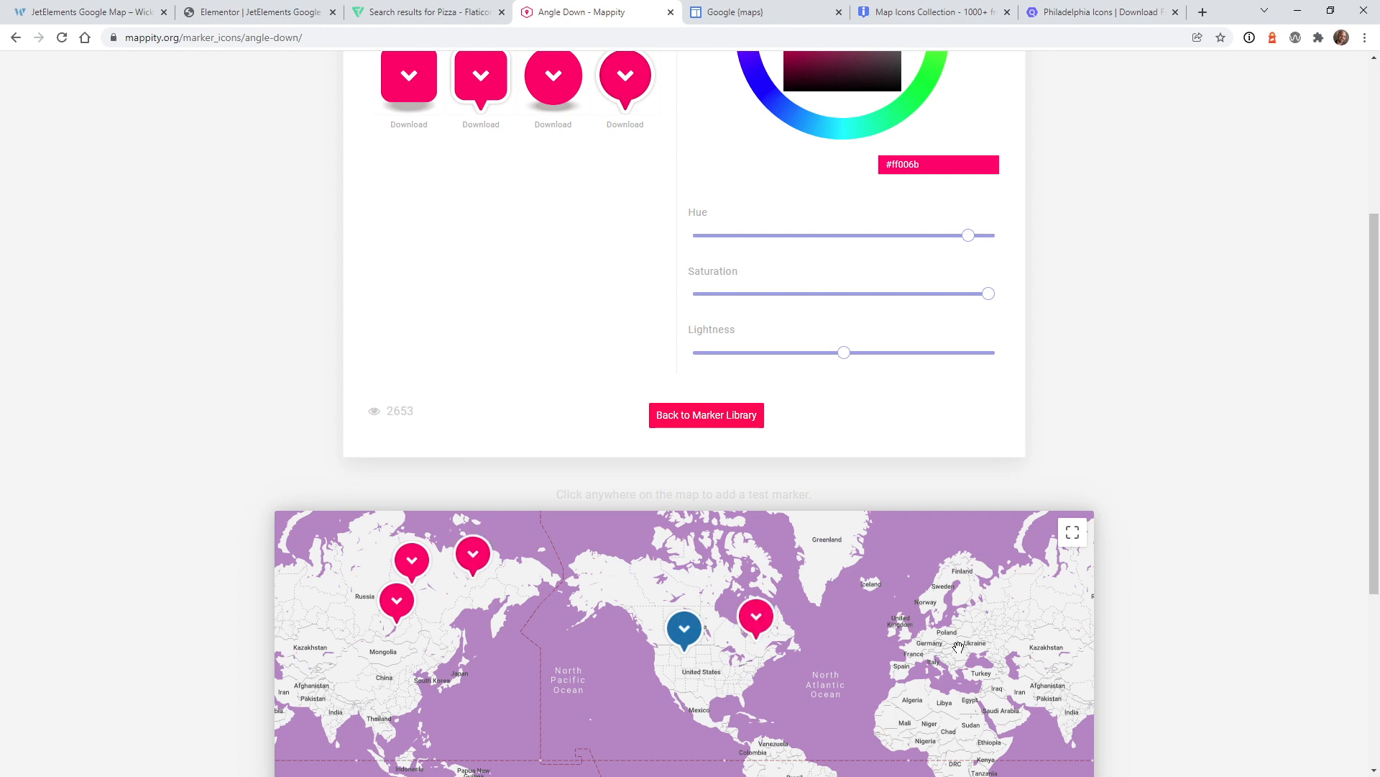
- Switch to the Google {maps} site and examine its predefined marker icons, from colored pins to numbered and lettered markers
key(ctrl+Tab)
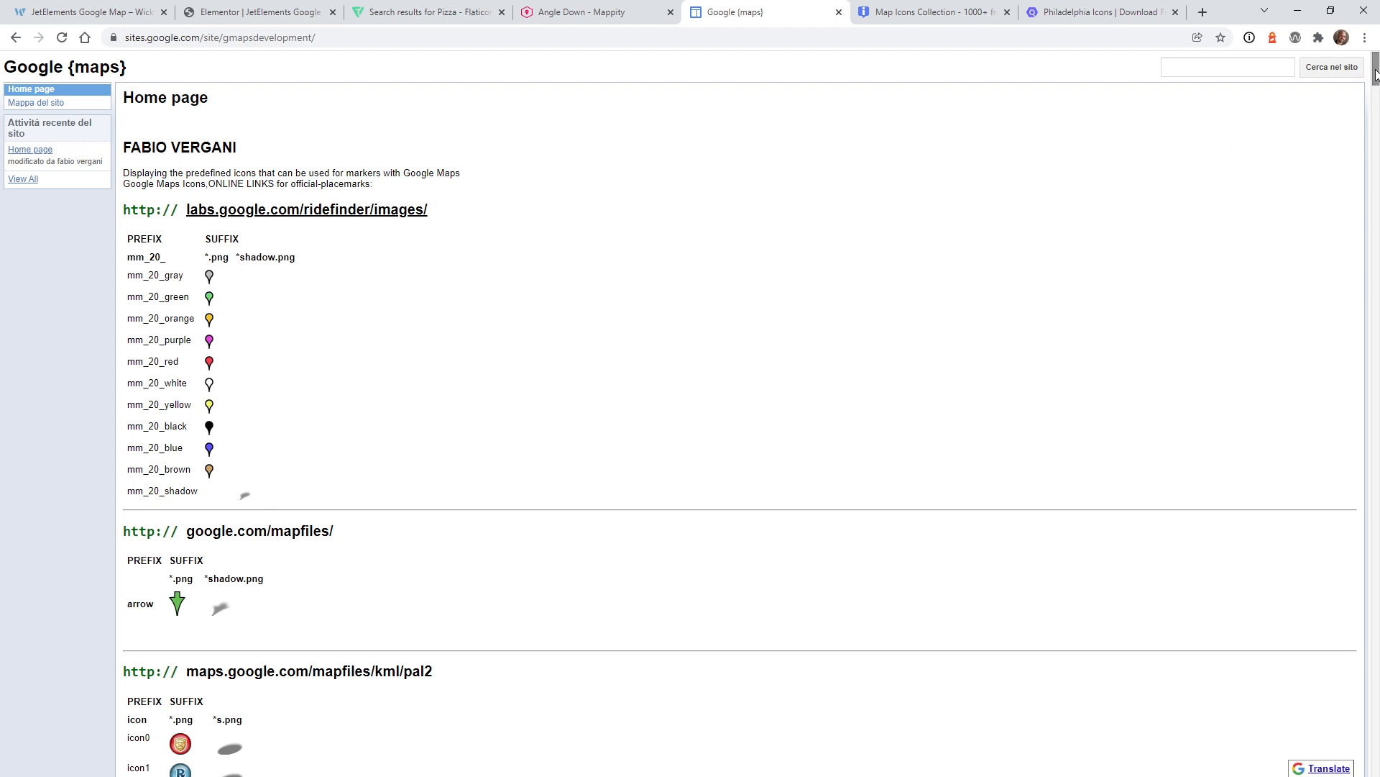
drag(1376, 74, 1375, 499)
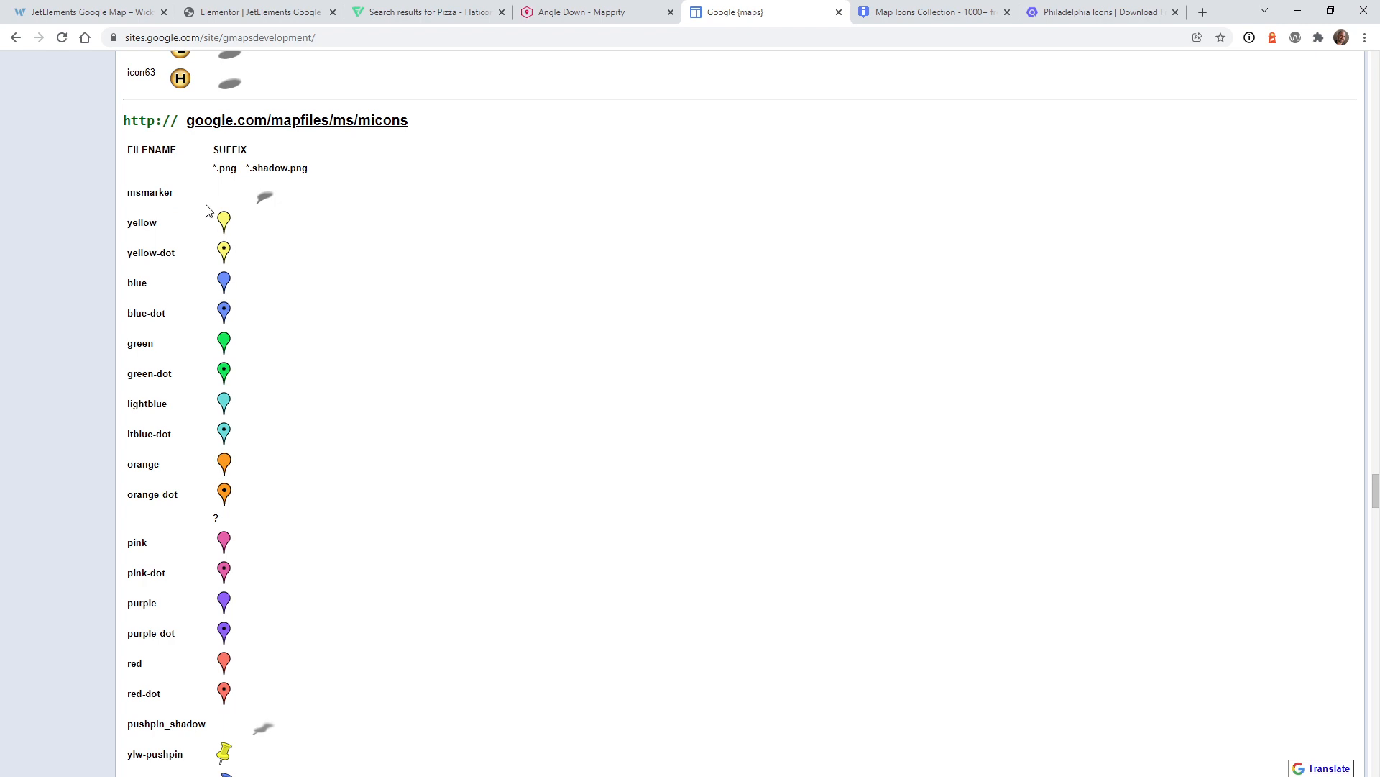
right_click(224, 284)
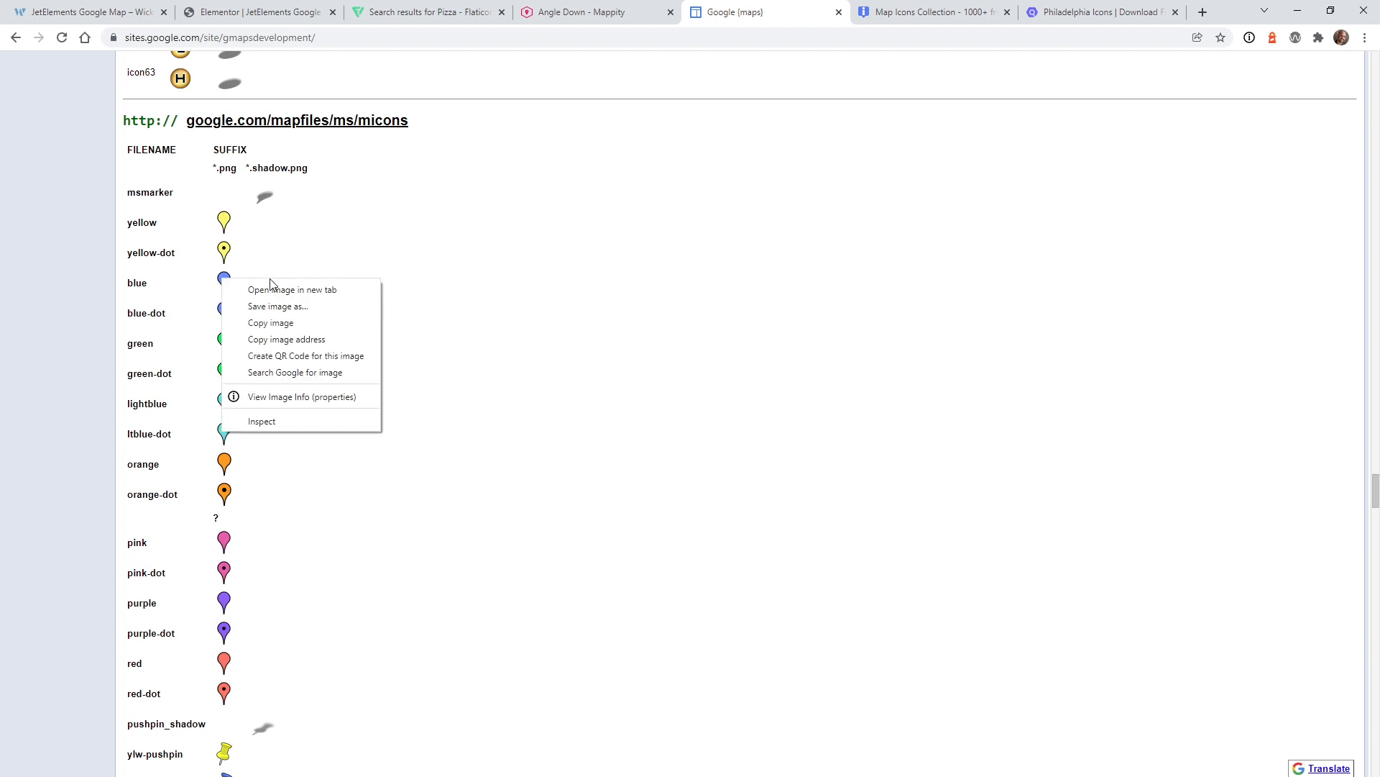
click(545, 297)
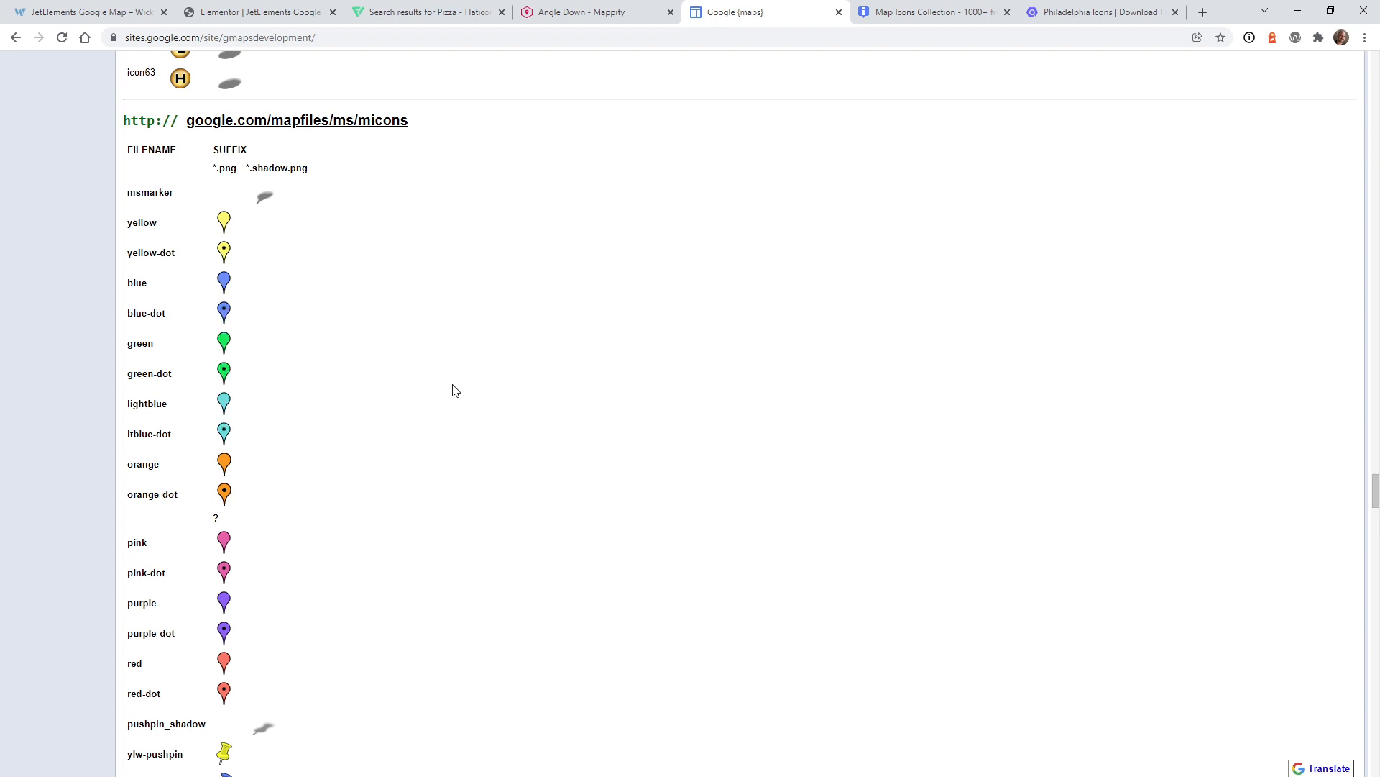
scroll(455, 386, down, 7)
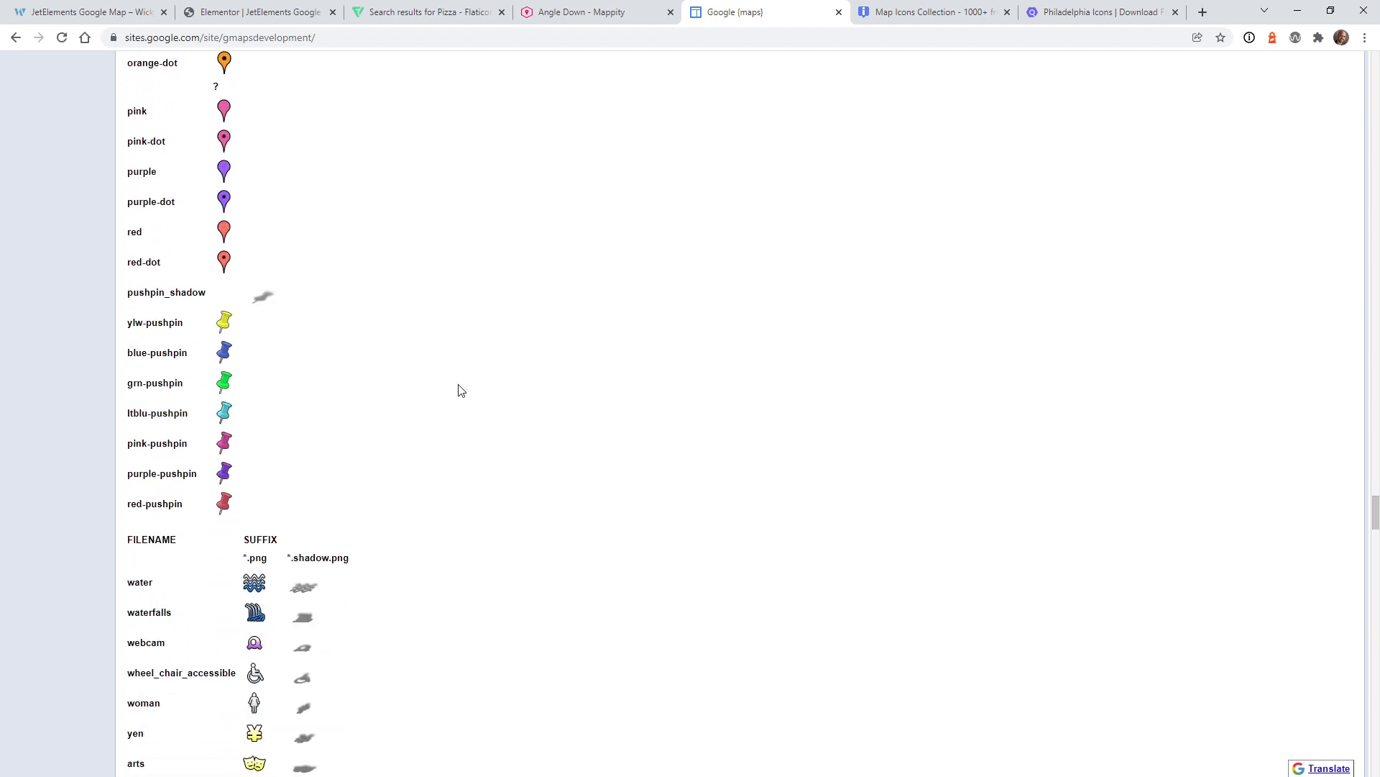
scroll(461, 392, down, 20)
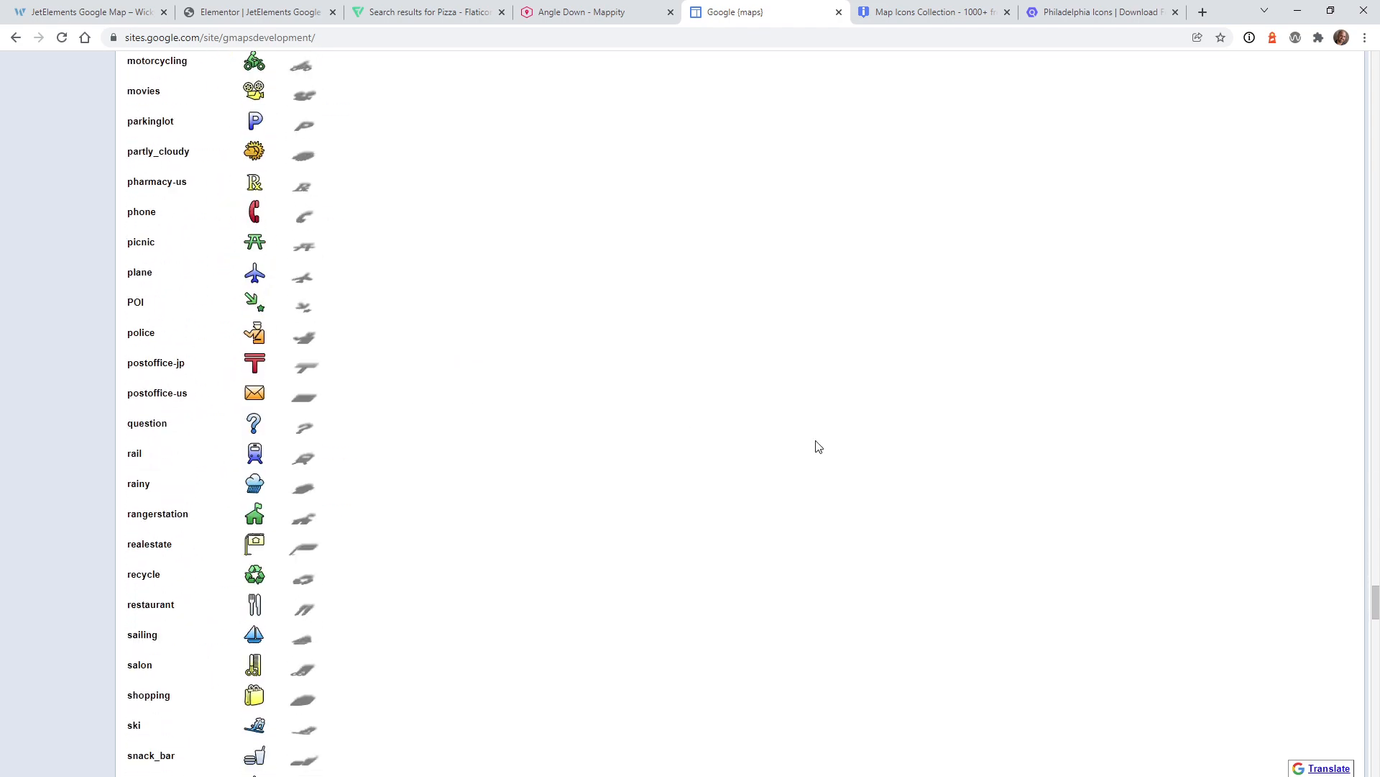
scroll(818, 448, down, 6)
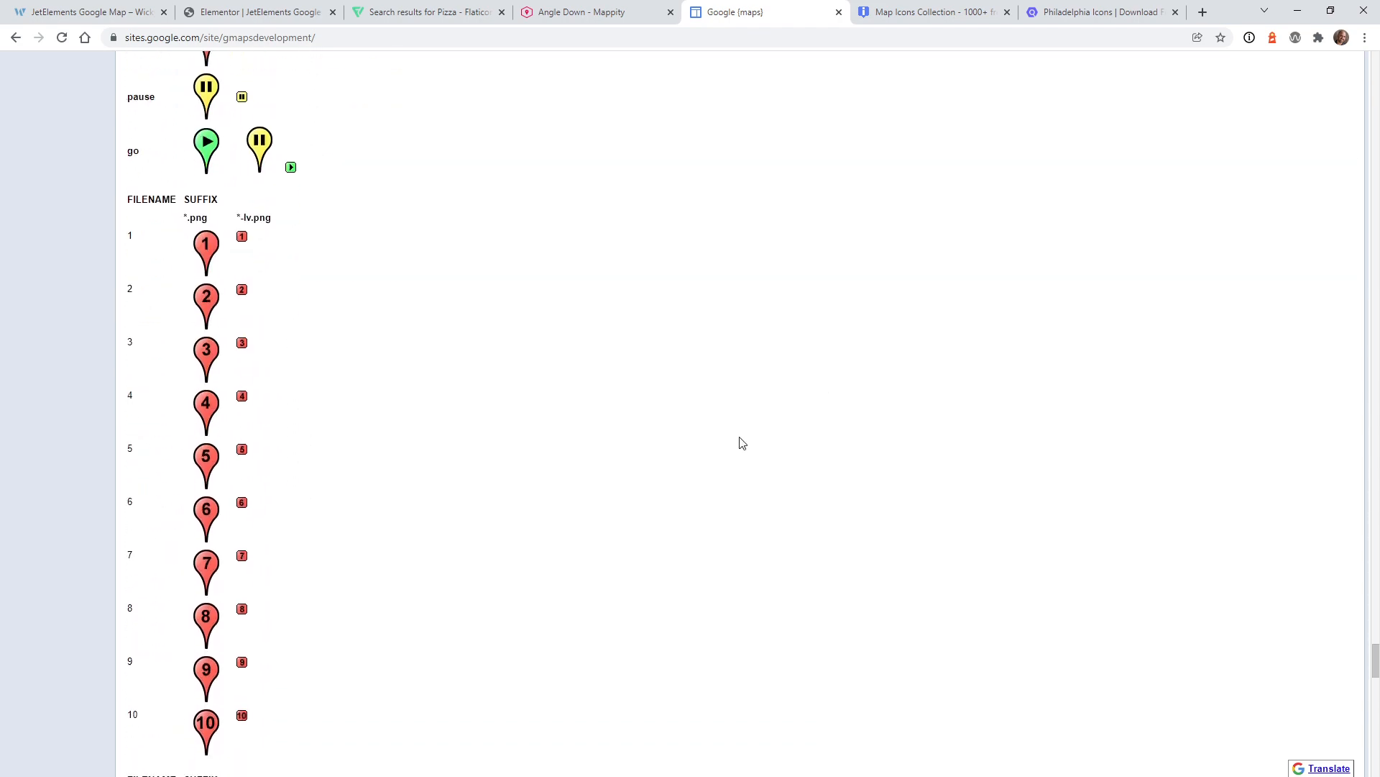
scroll(223, 251, down, 10)
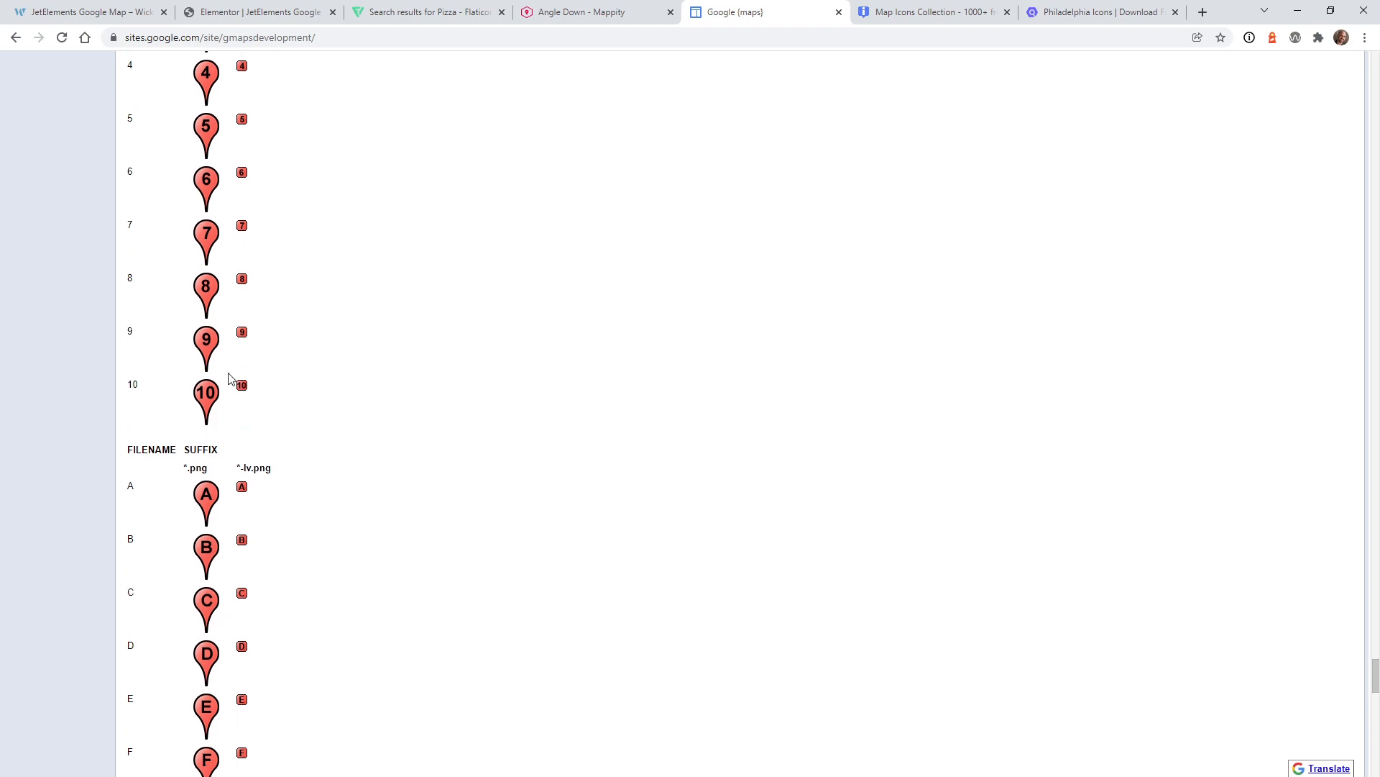
scroll(214, 388, down, 17)
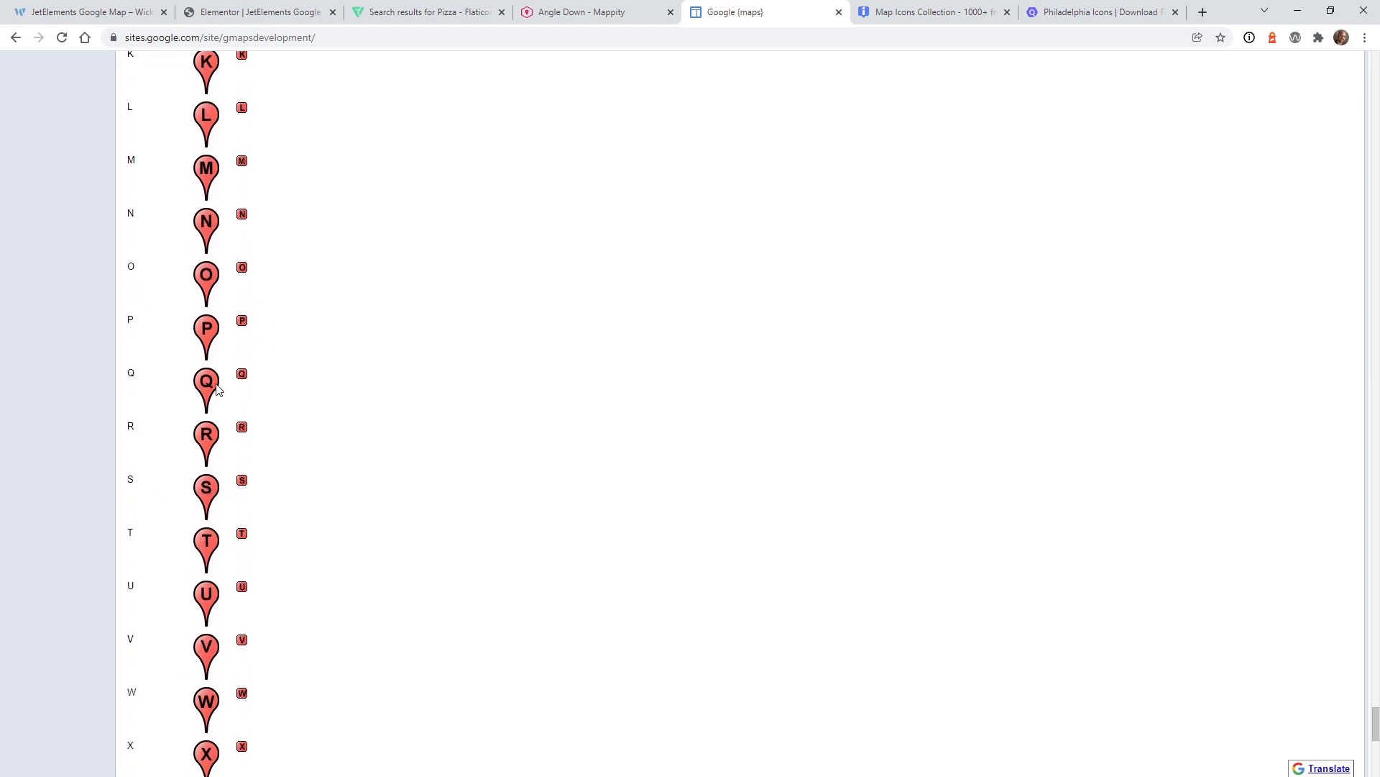
scroll(218, 387, down, 1)
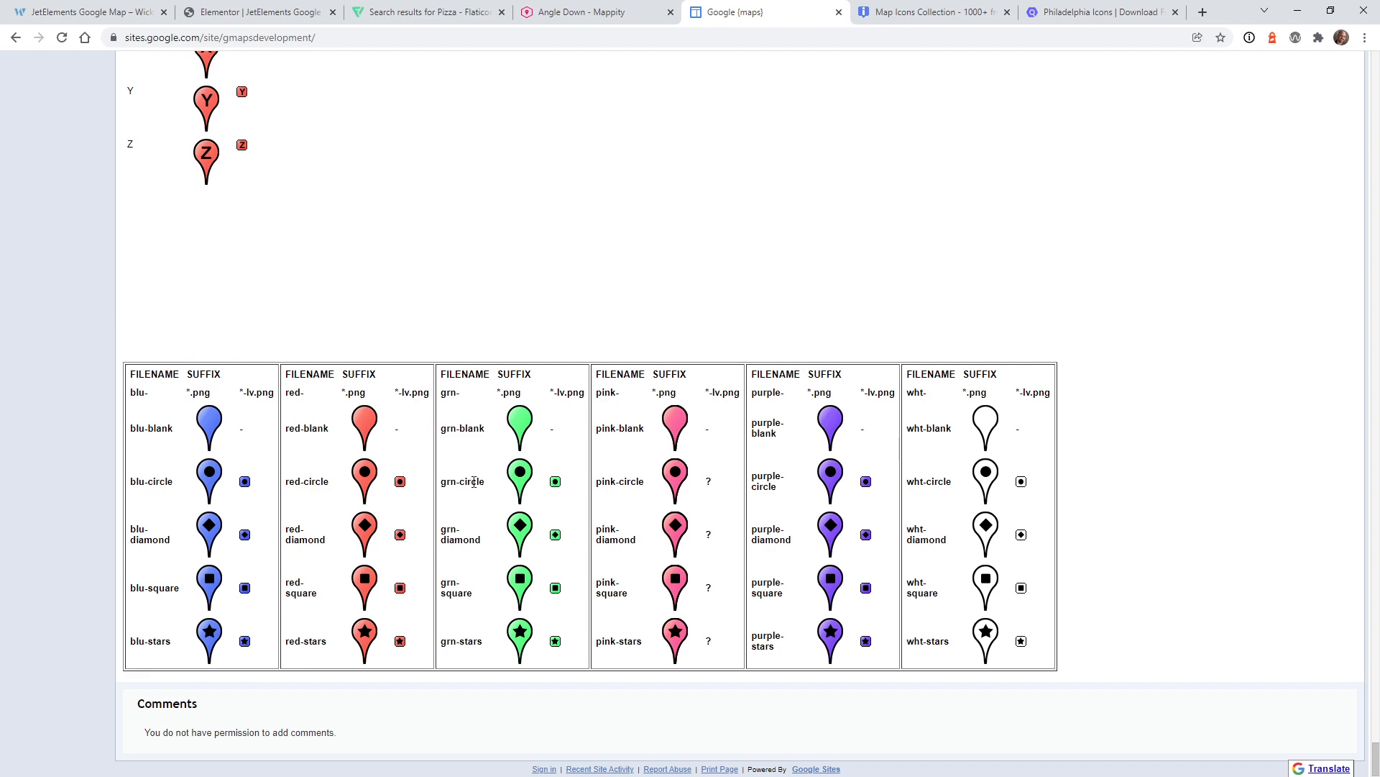
- Switch to the Map Icons Collection site, open the Burger icon and generate its icons in custom color 2b2bad
click(919, 13)
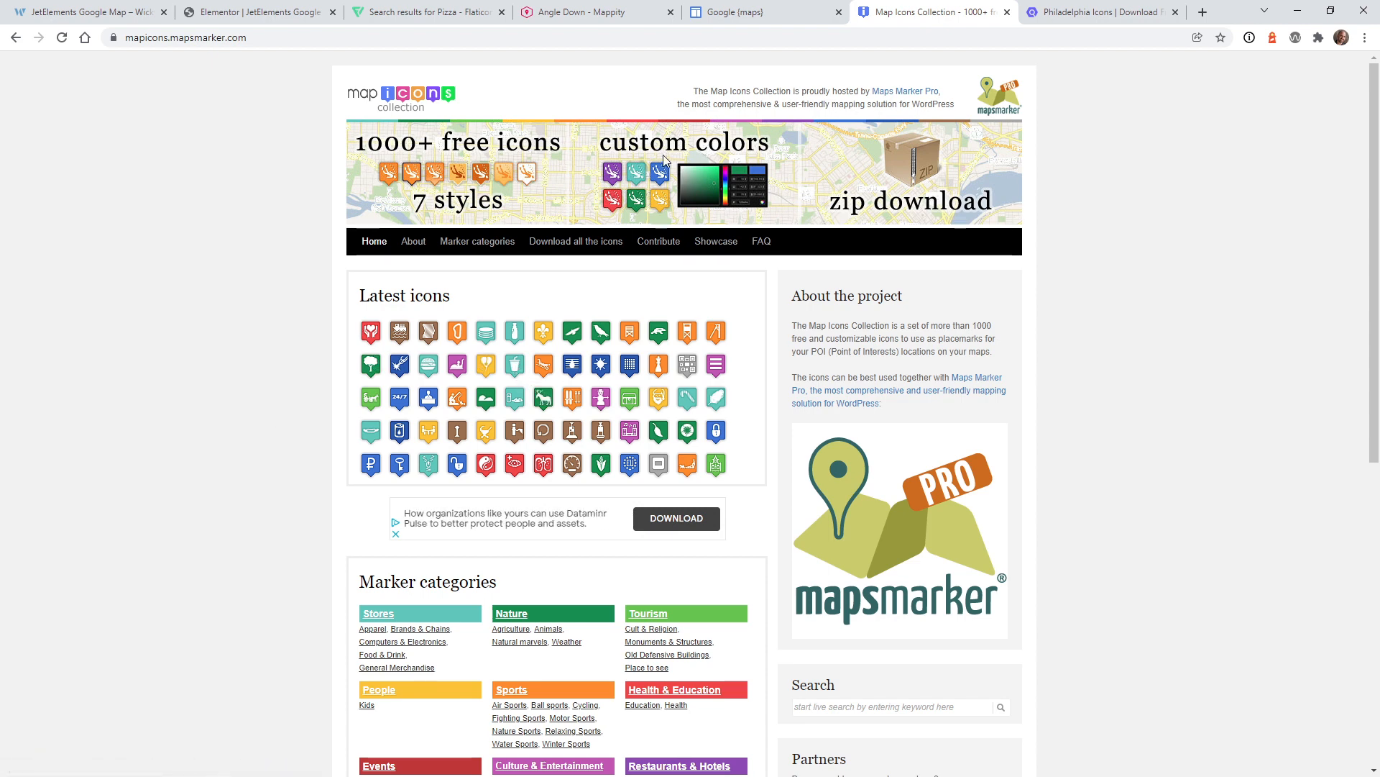
click(432, 371)
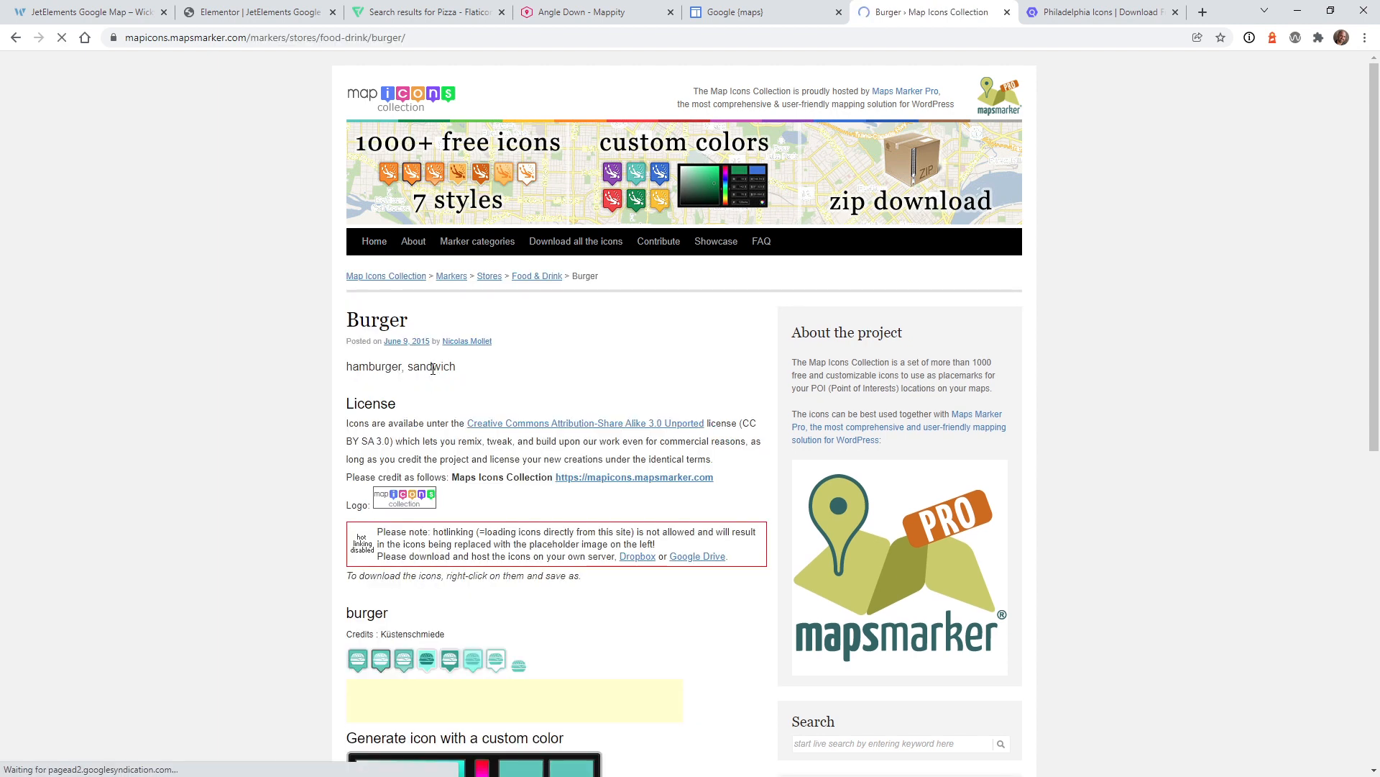
scroll(303, 457, down, 4)
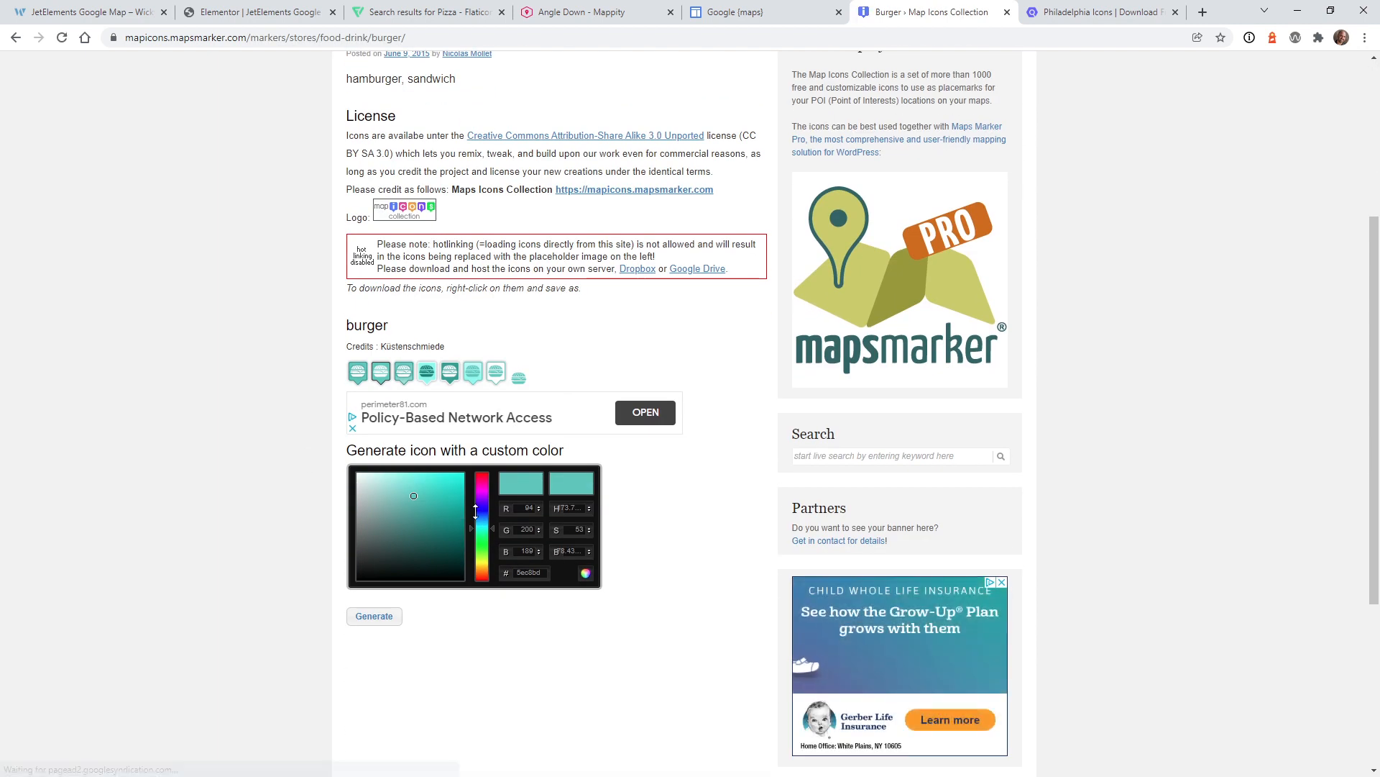
drag(461, 527, 438, 507)
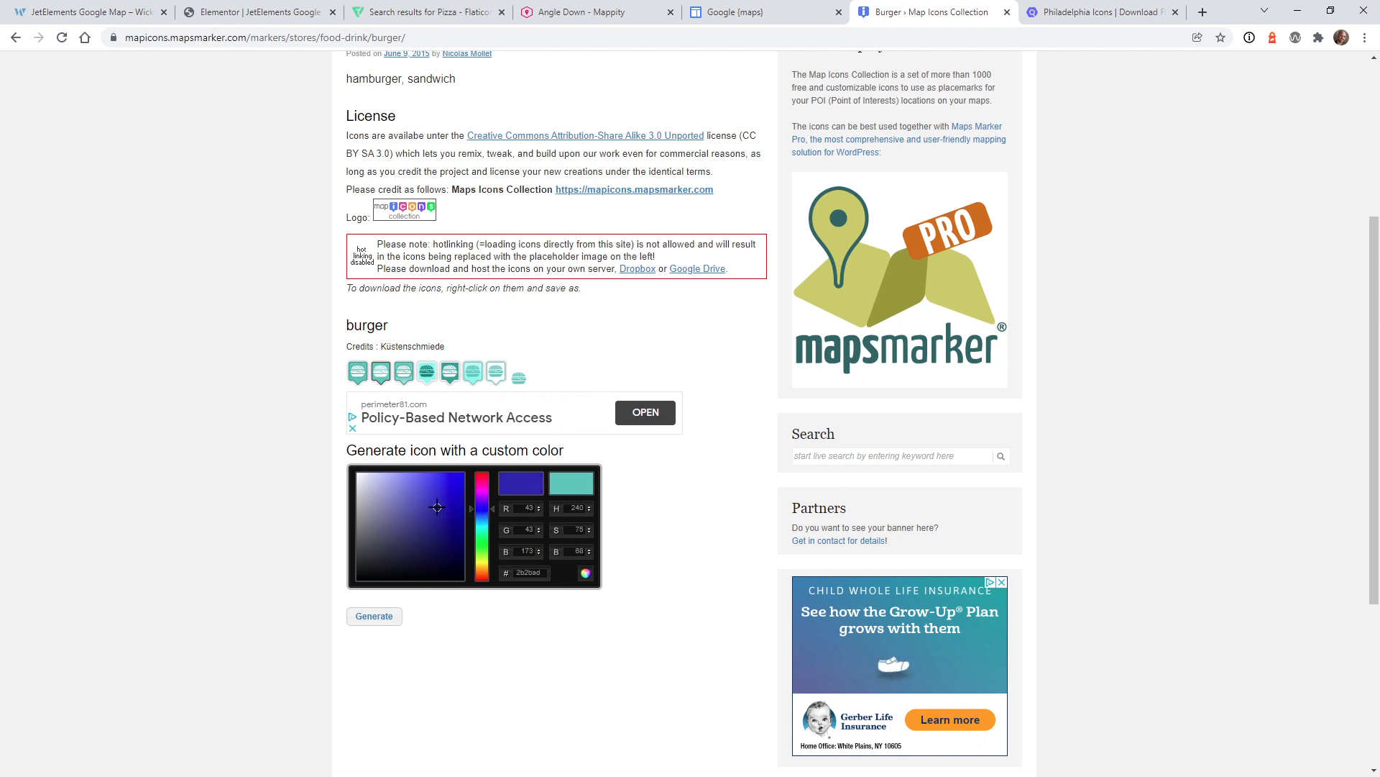
click(373, 615)
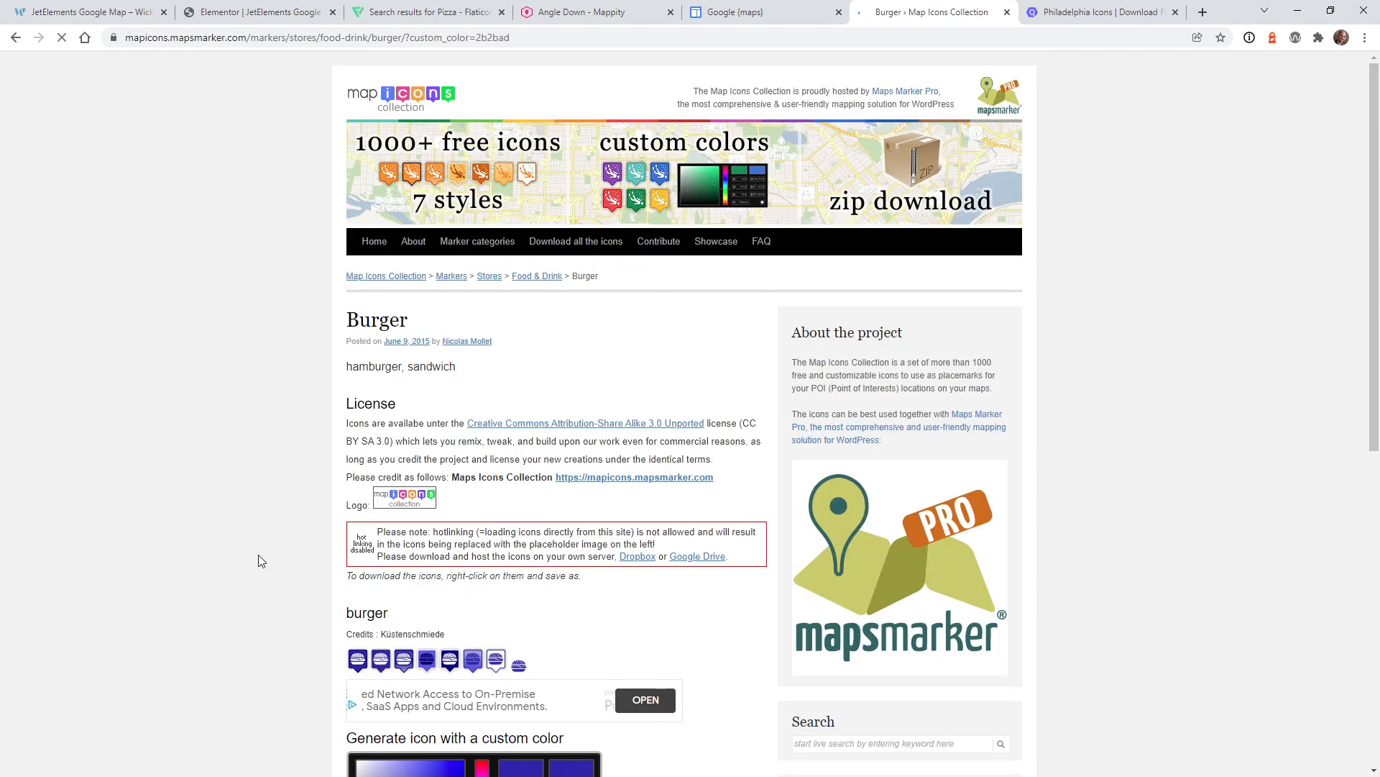
scroll(449, 409, down, 2)
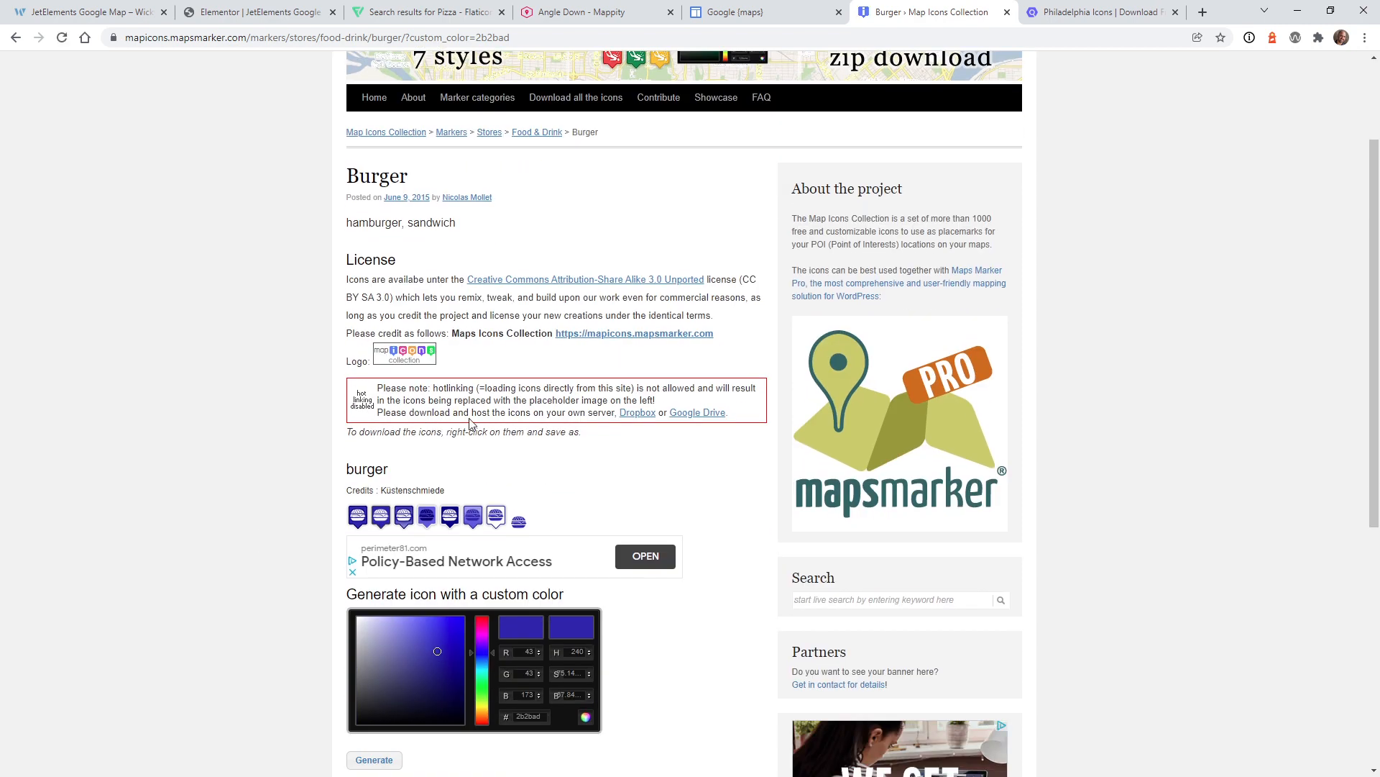
right_click(401, 514)
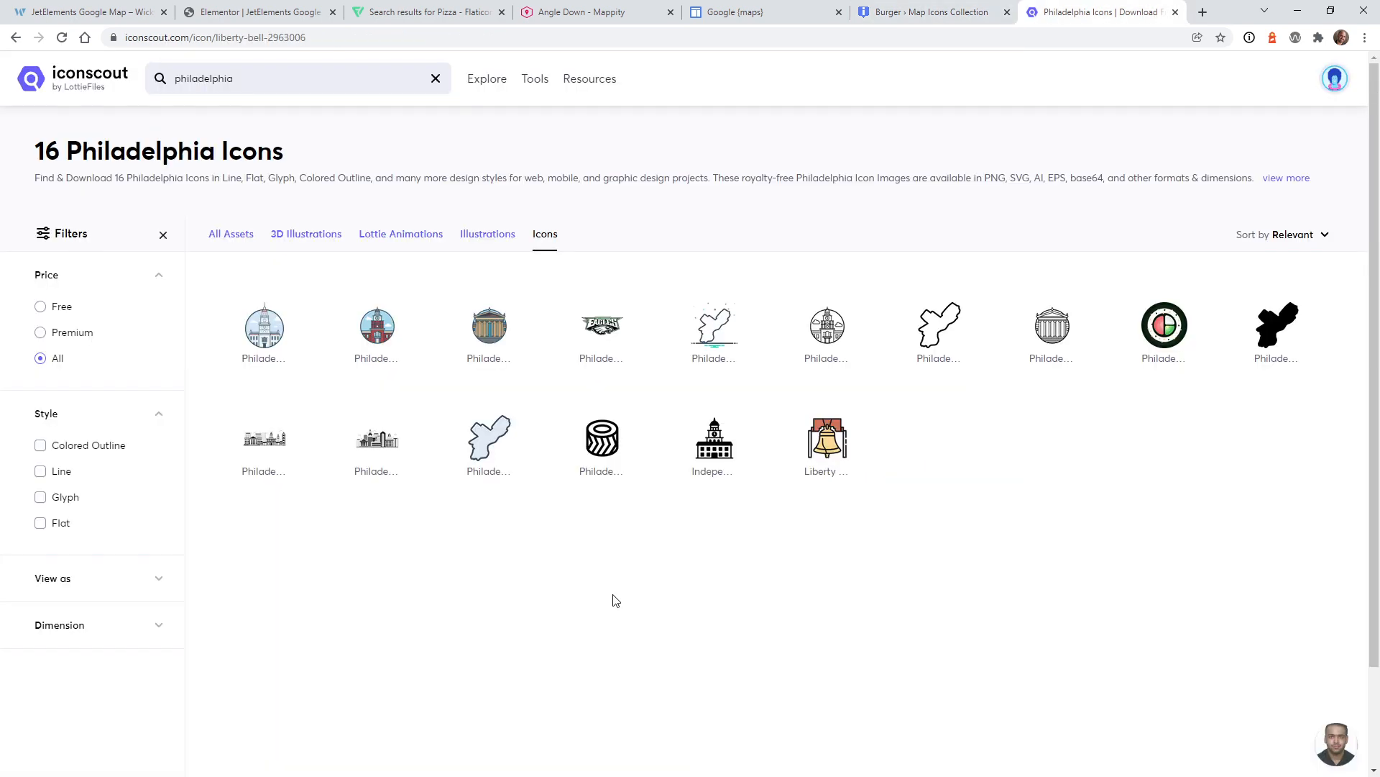
- On Iconscout, open the colored columned-building Philadelphia icon, recolor its light blue background with the slate default color and download it as SVG
click(486, 331)
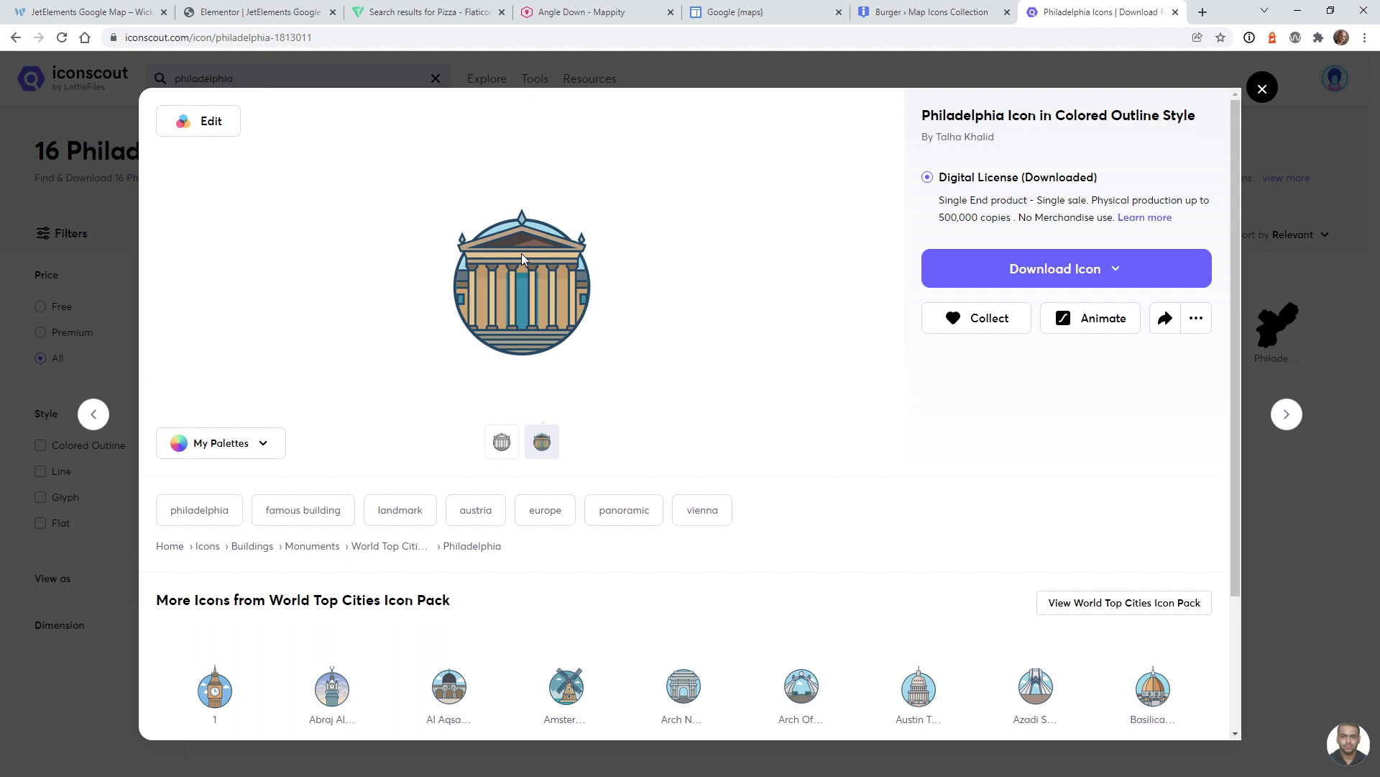
click(240, 444)
click(261, 313)
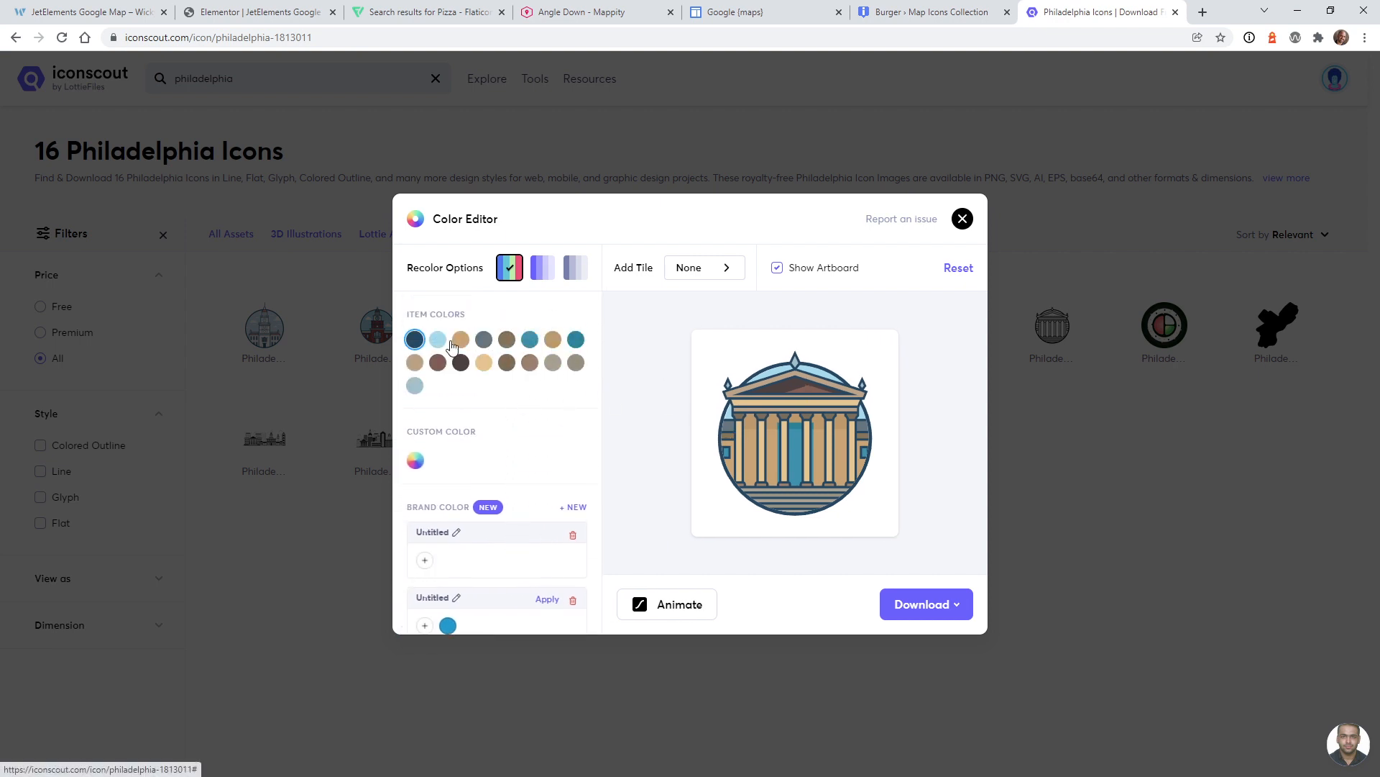
scroll(442, 345, down, 2)
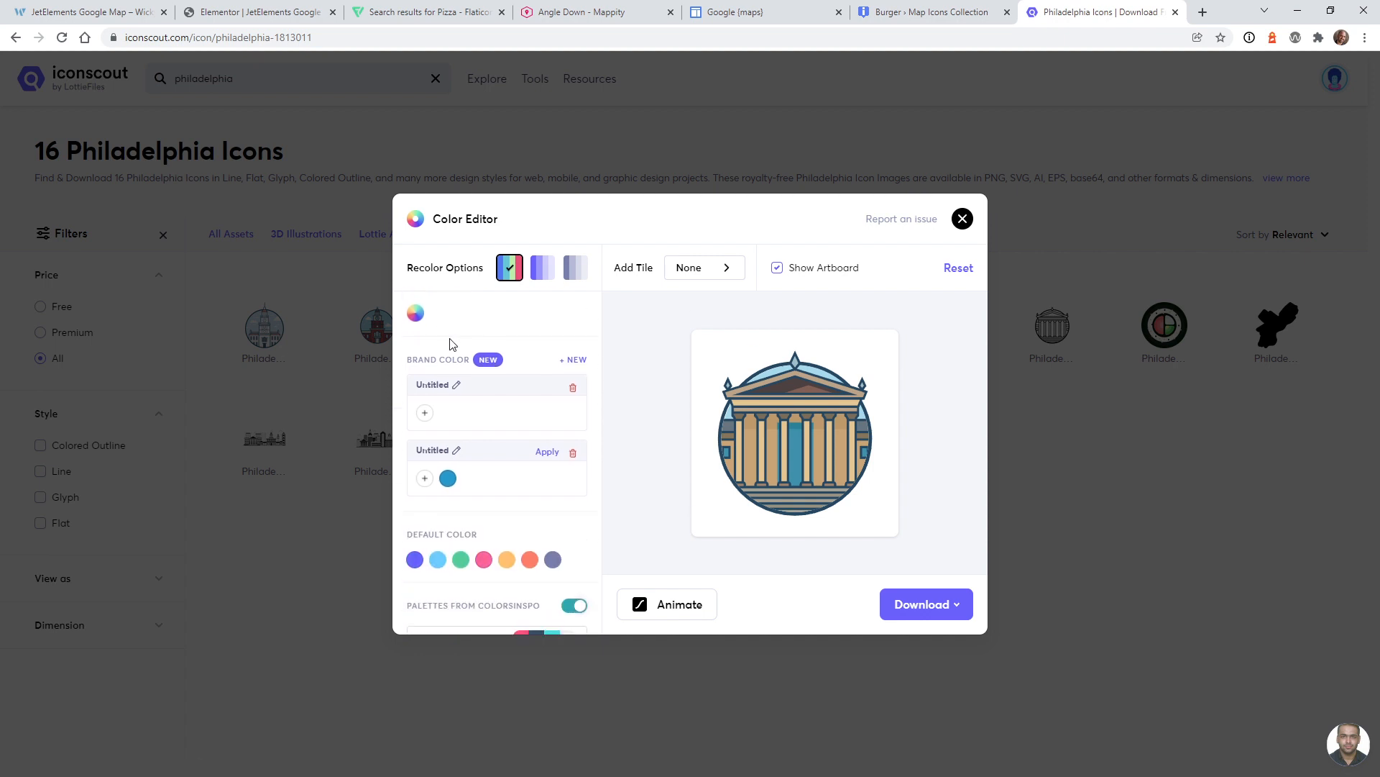
click(553, 561)
click(924, 604)
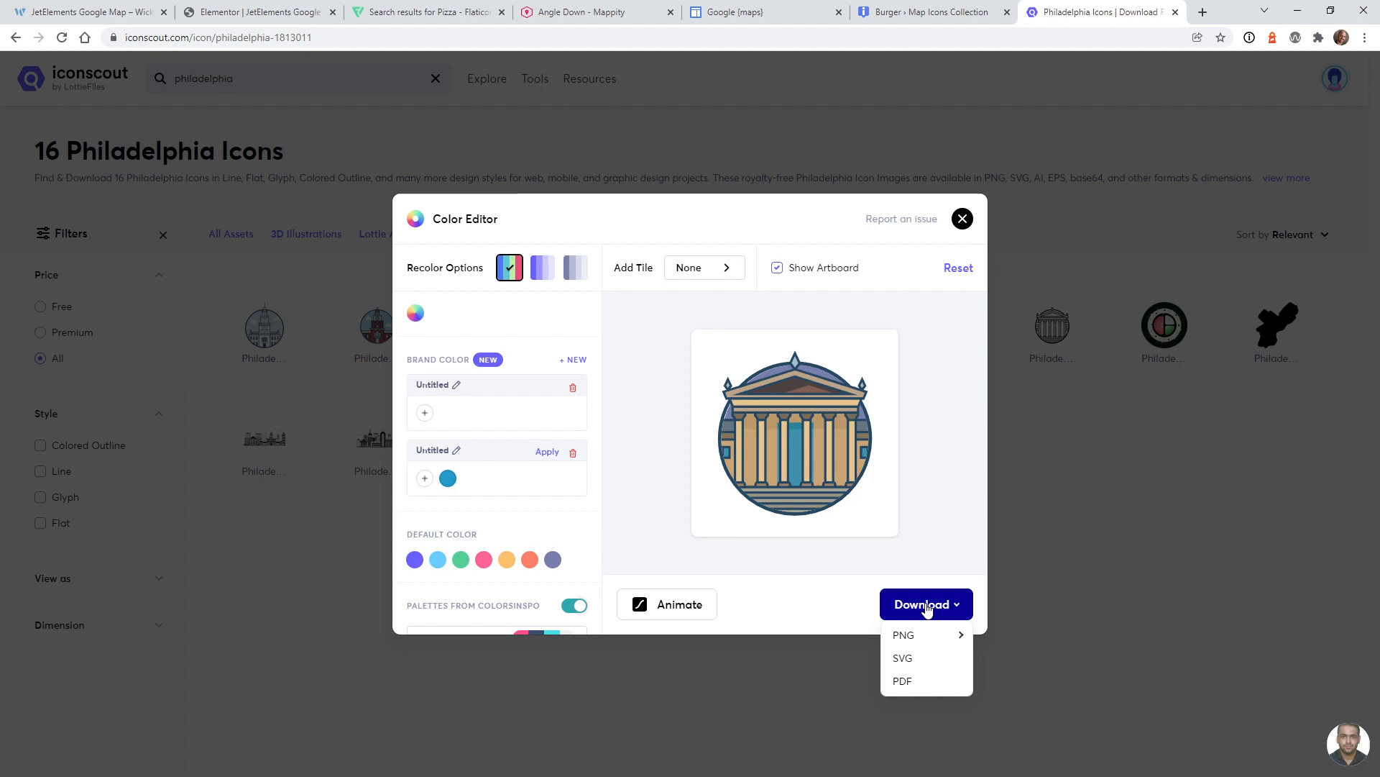
click(929, 659)
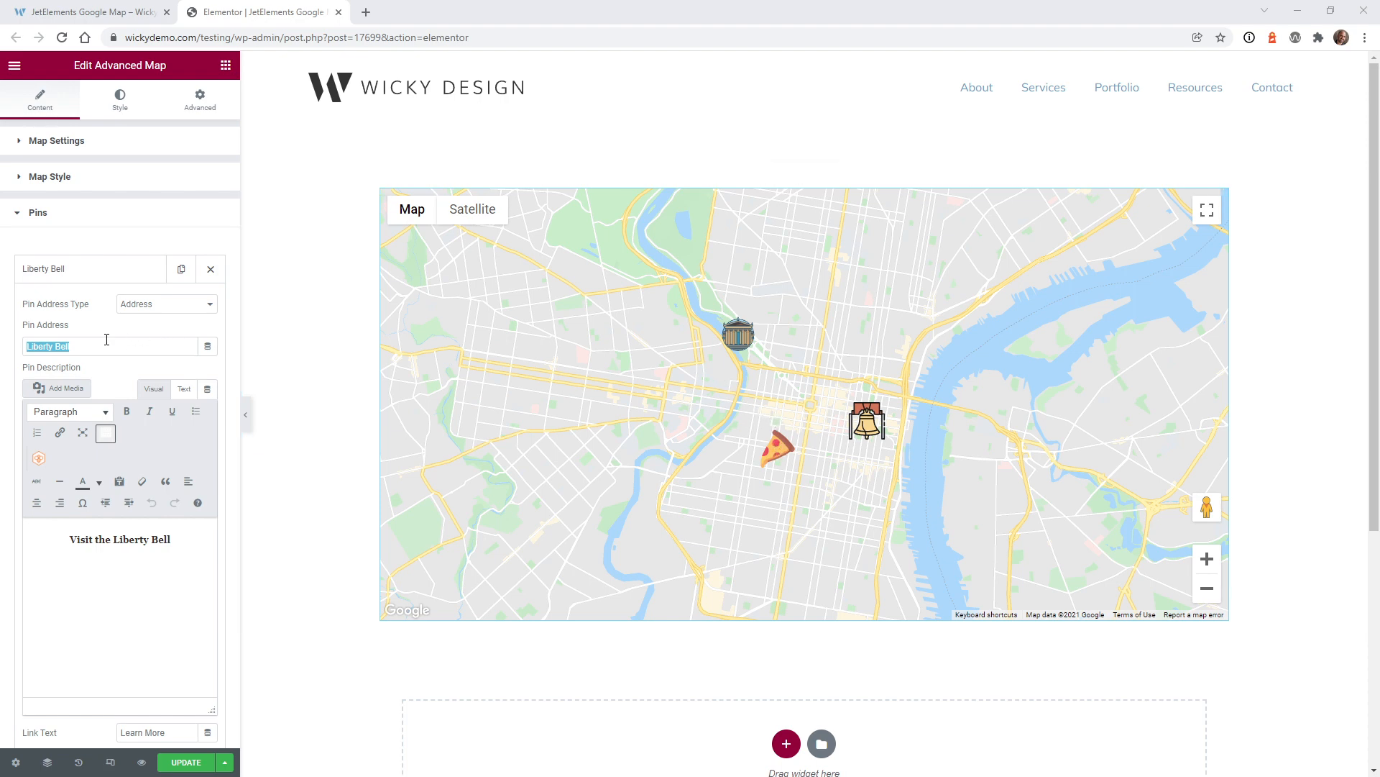
- Back in the Elementor map editor, reopen the Liberty Bell pin, choose Address as its Pin Address Type and copy its pin address
click(76, 282)
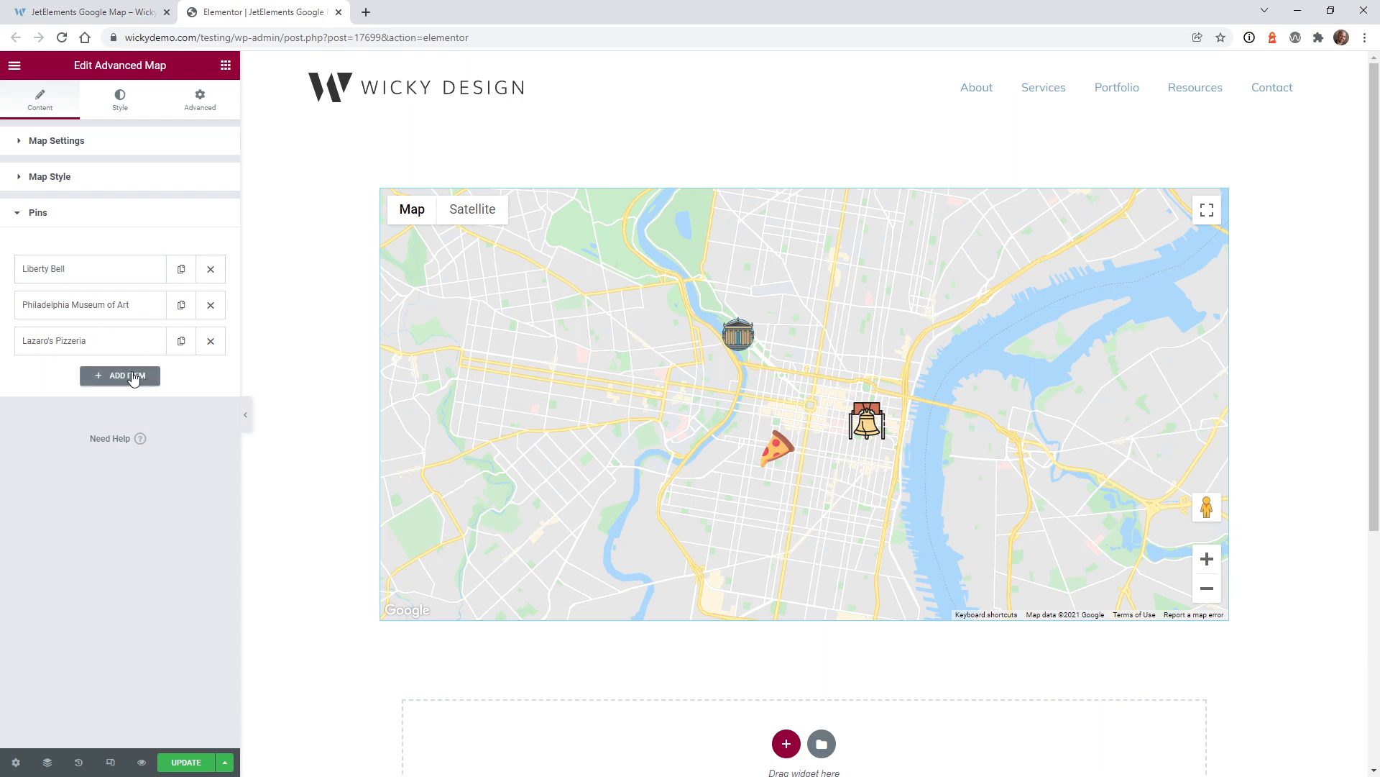
click(113, 274)
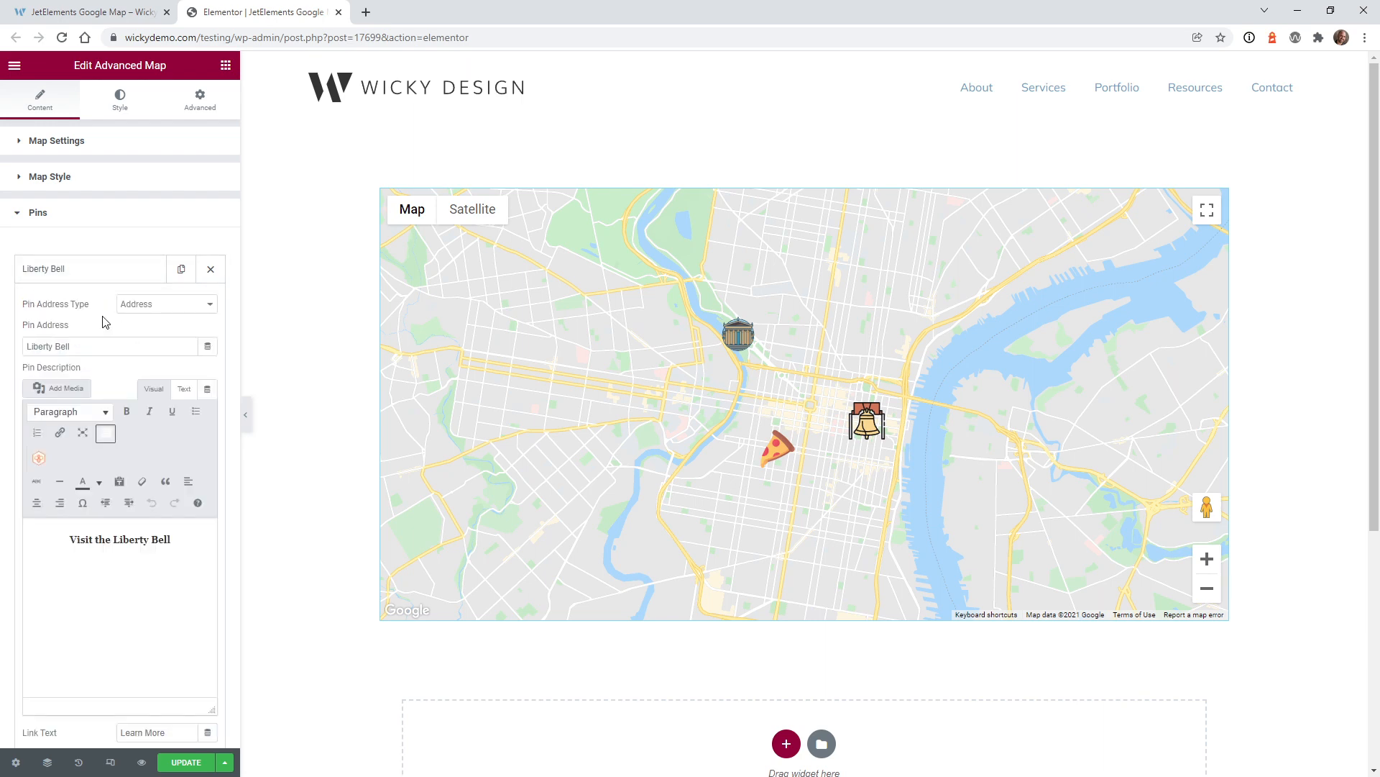
click(141, 304)
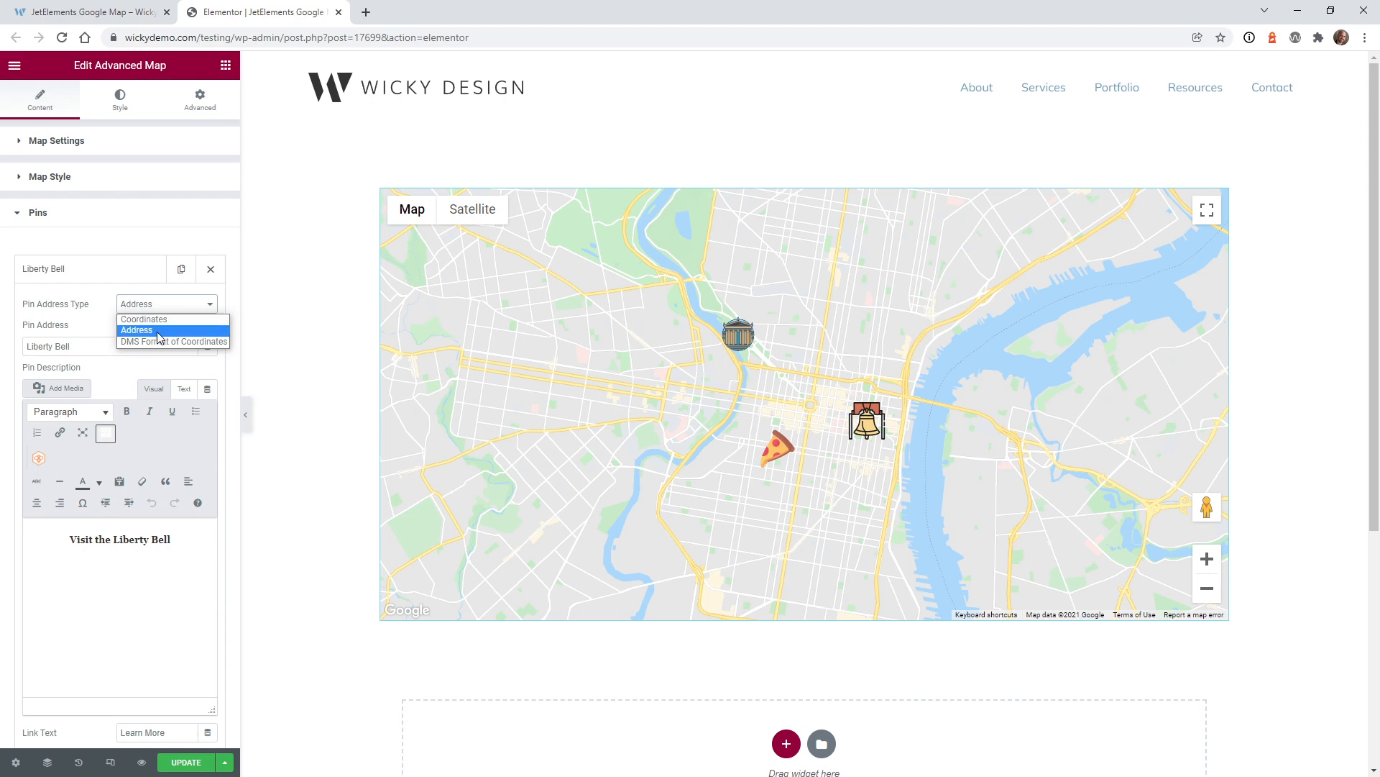
click(150, 333)
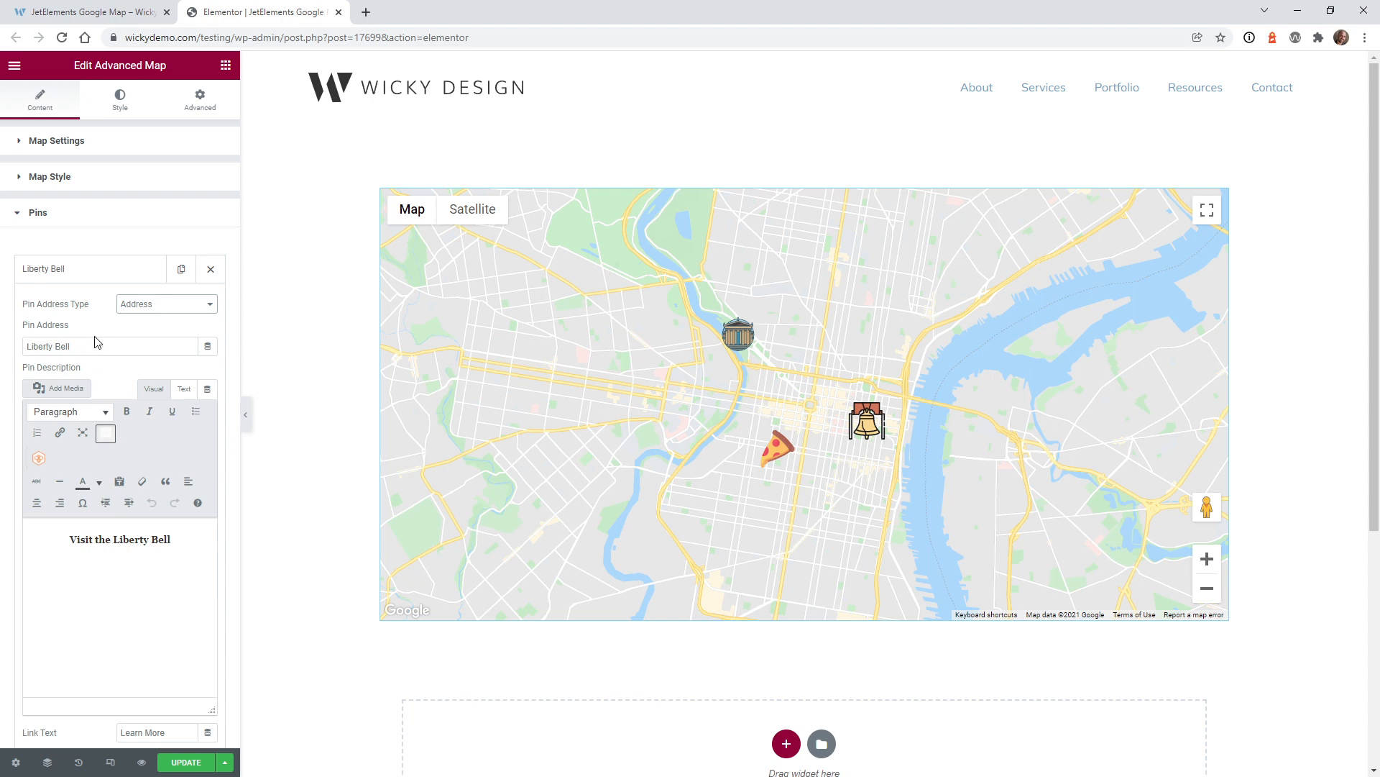
drag(82, 343, 21, 346)
key(ctrl+c)
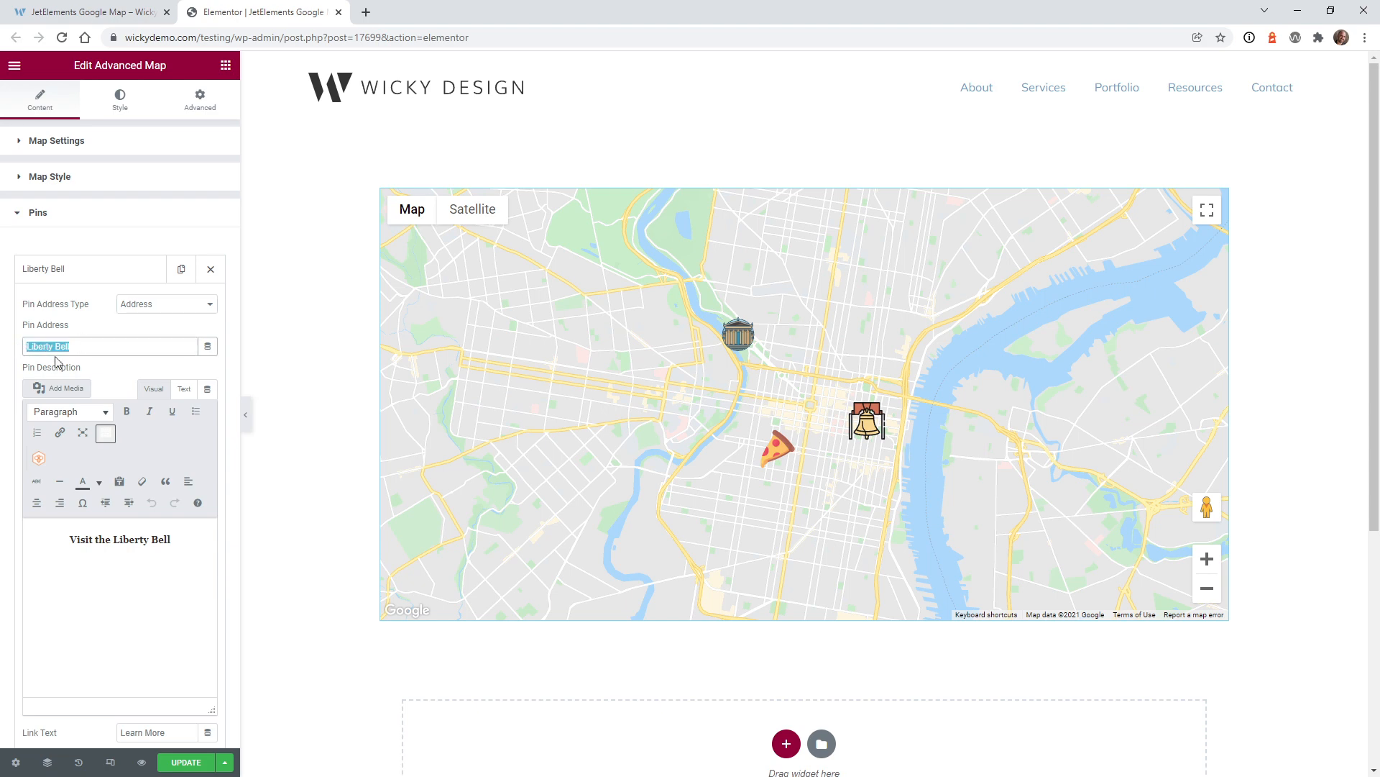
- Clear the pin address, paste Liberty Bell back in, and open the bell pin's popup on the map
key(BackSpace)
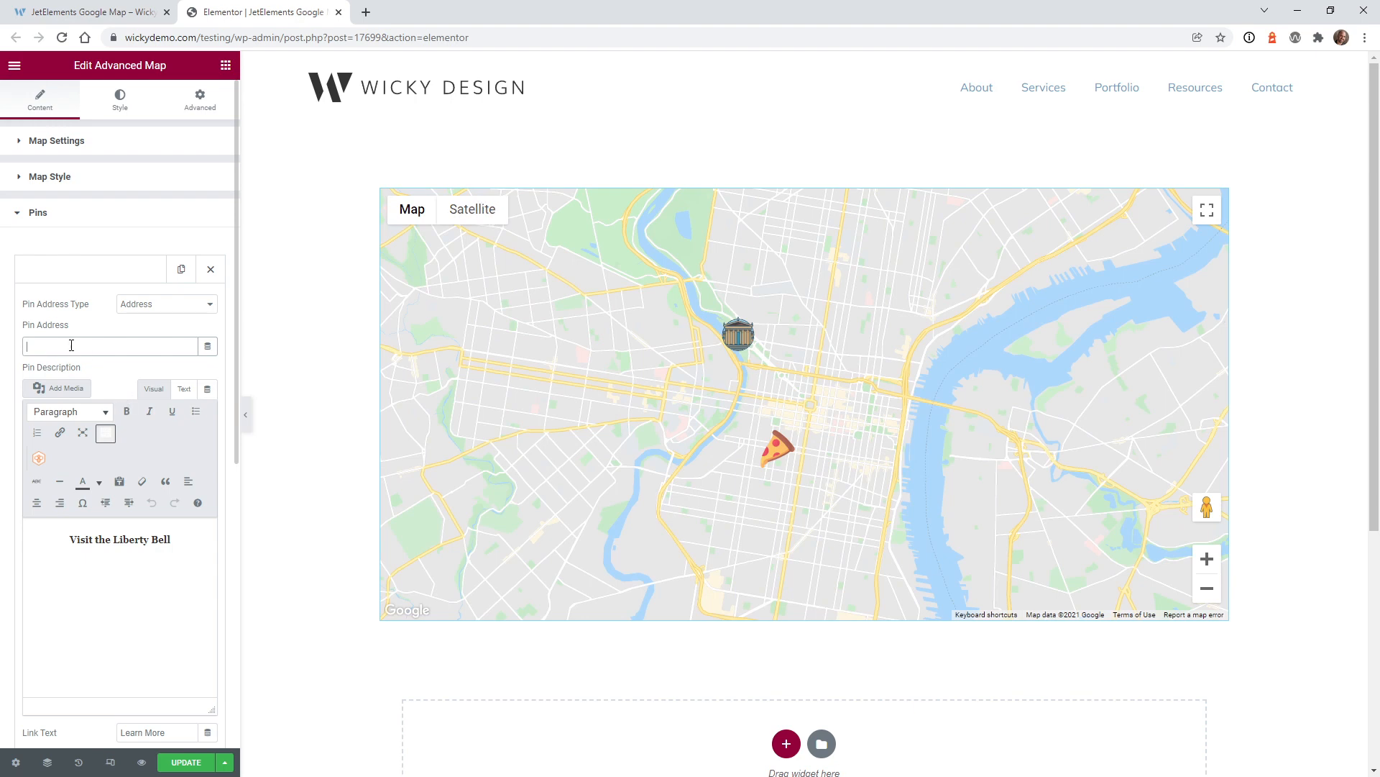
key(ctrl+v)
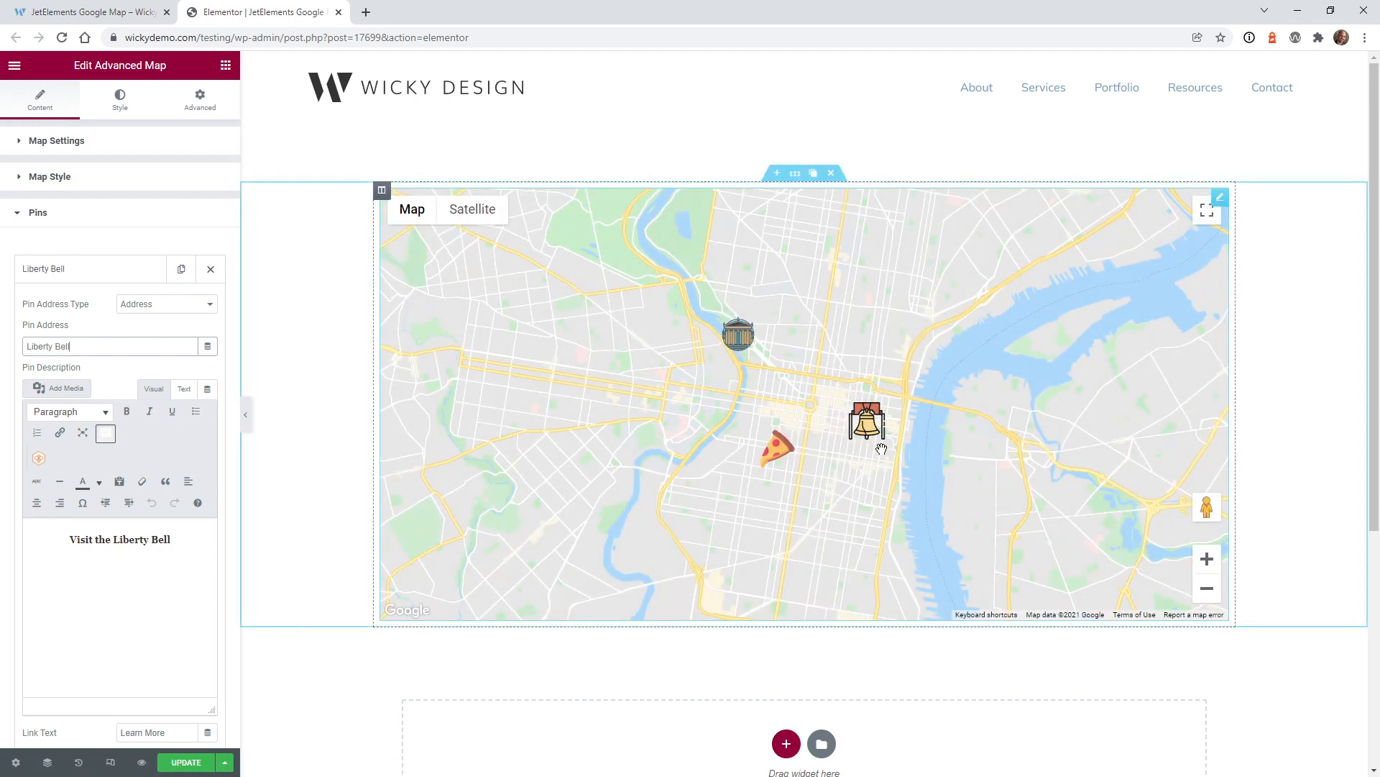
click(866, 438)
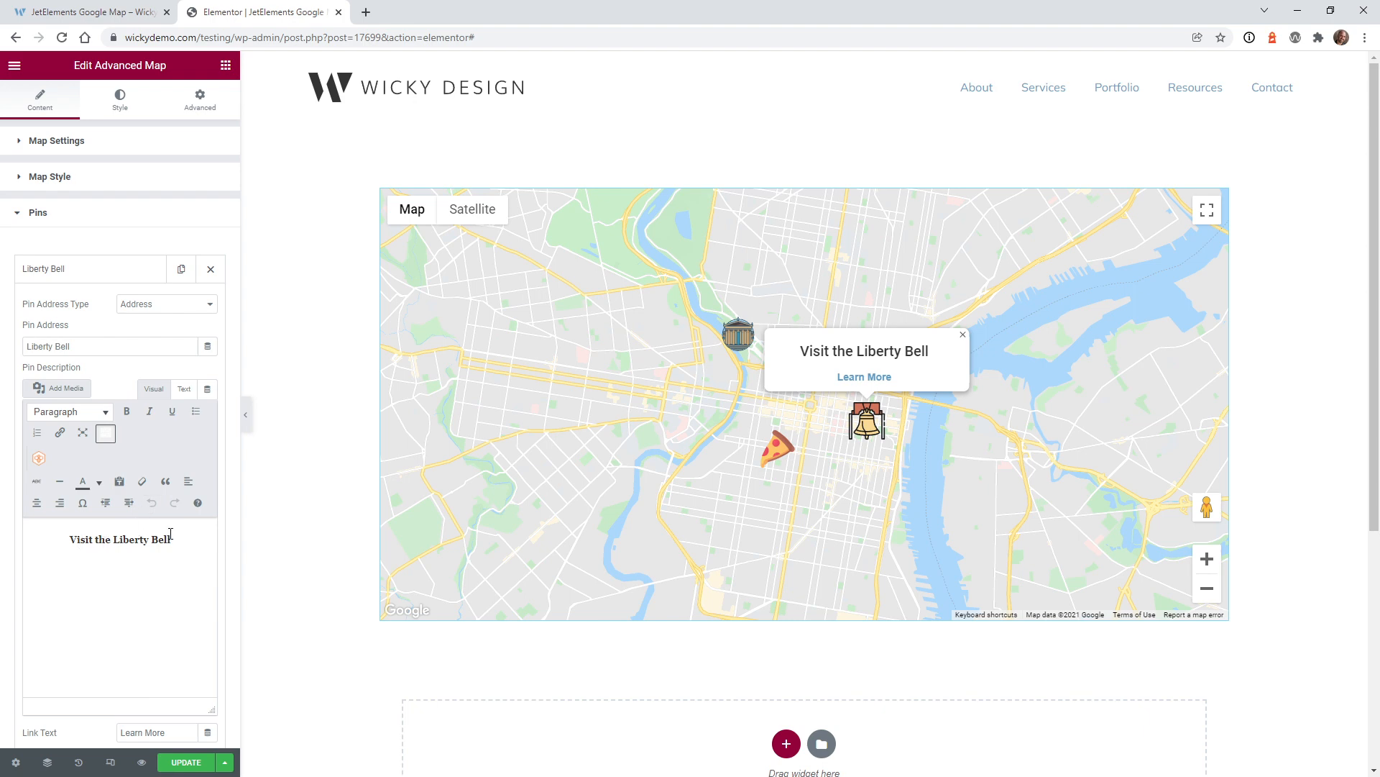
- Format the Liberty Bell pin description as Heading 1 and preview its popup on the map
scroll(18, 420, down, 4)
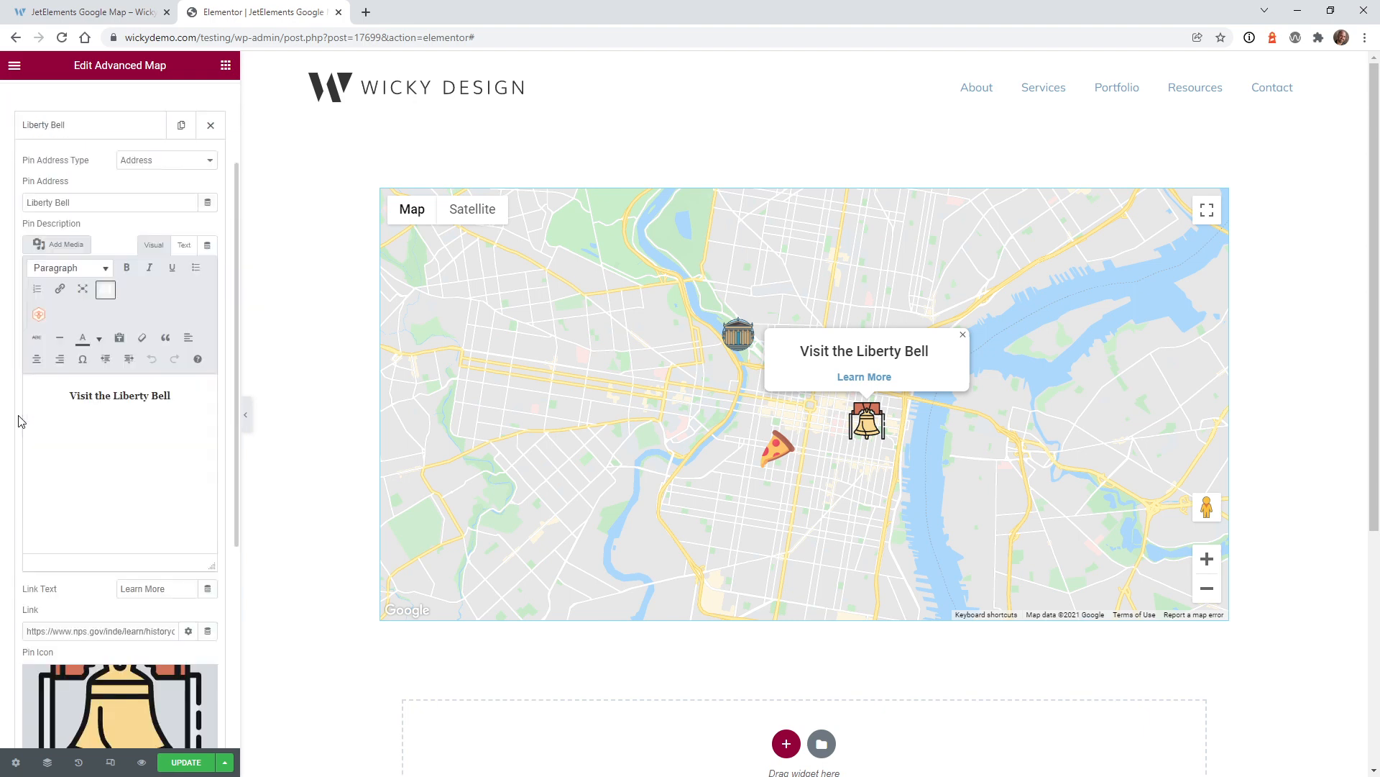
scroll(19, 421, up, 2)
click(94, 397)
click(61, 270)
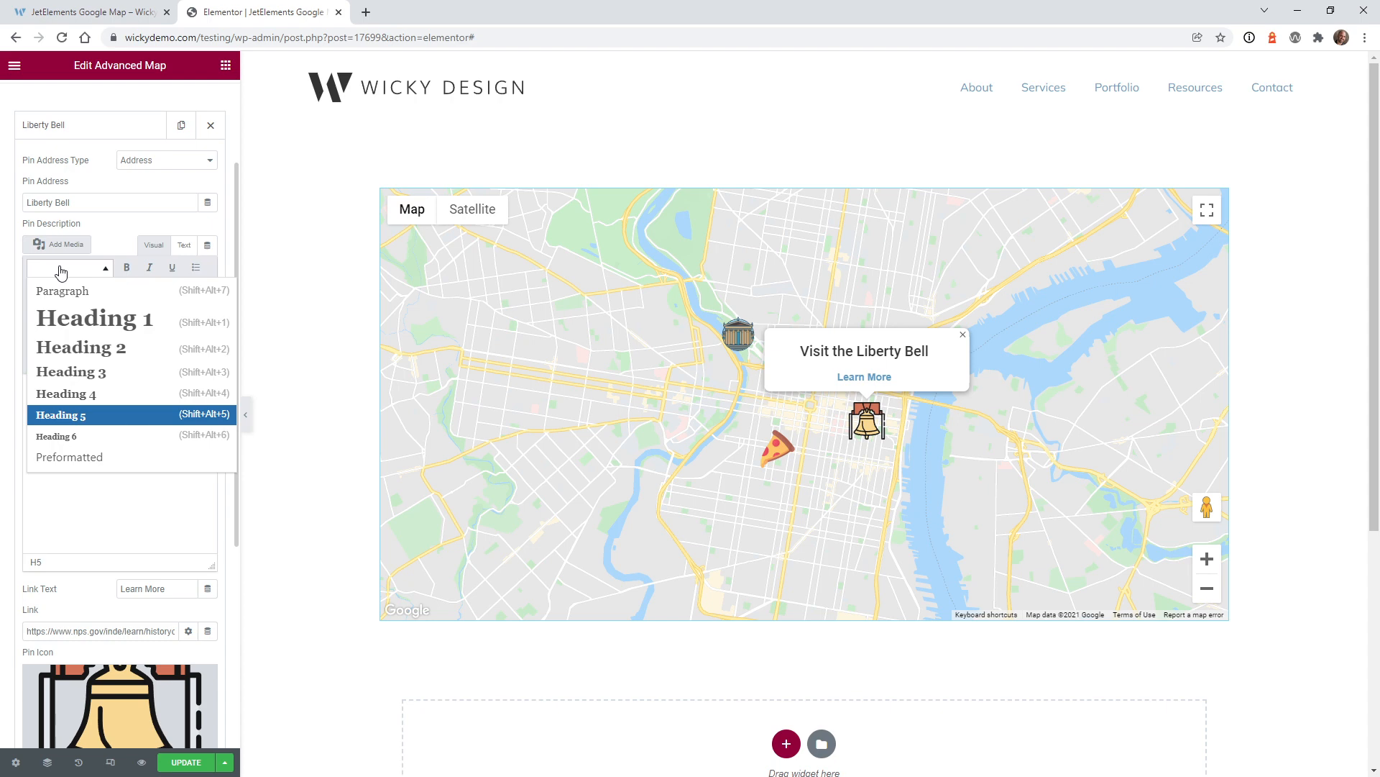
click(91, 319)
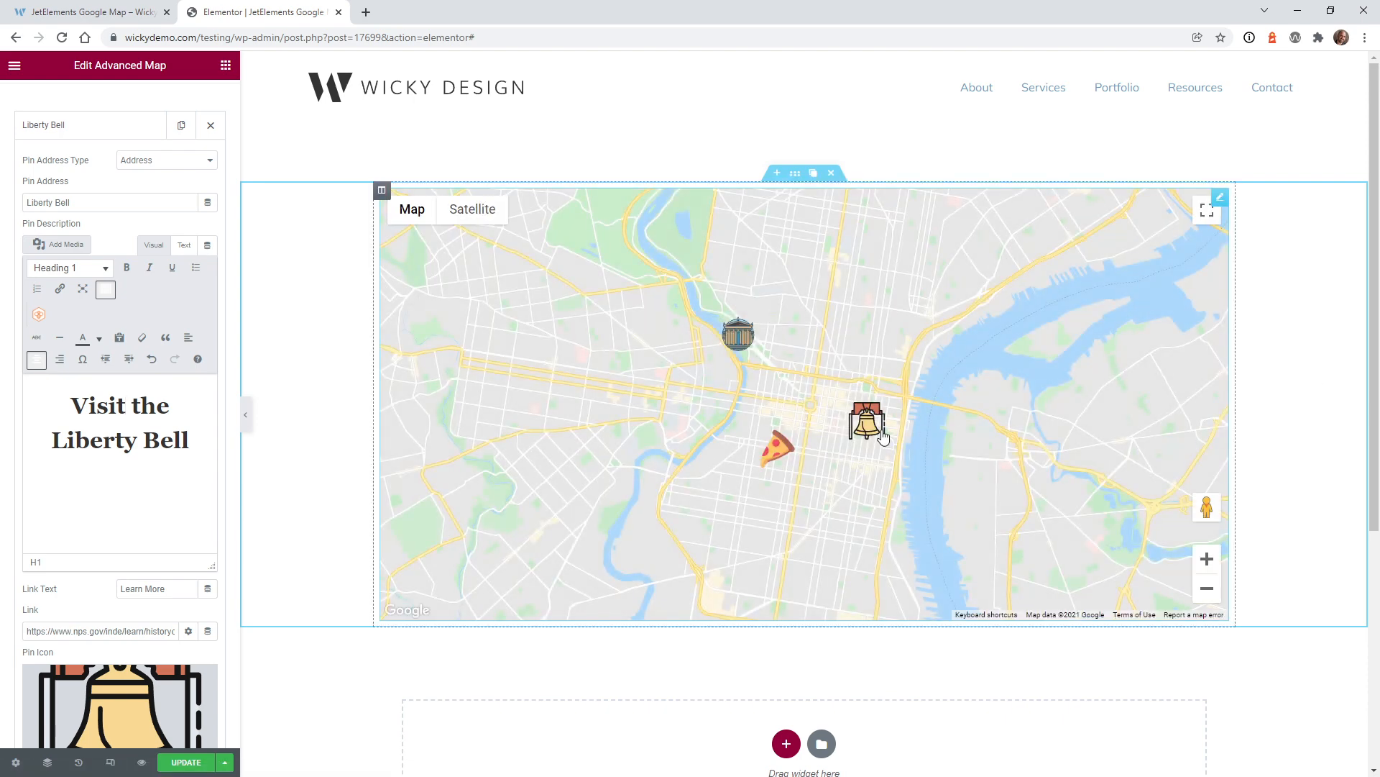
click(881, 434)
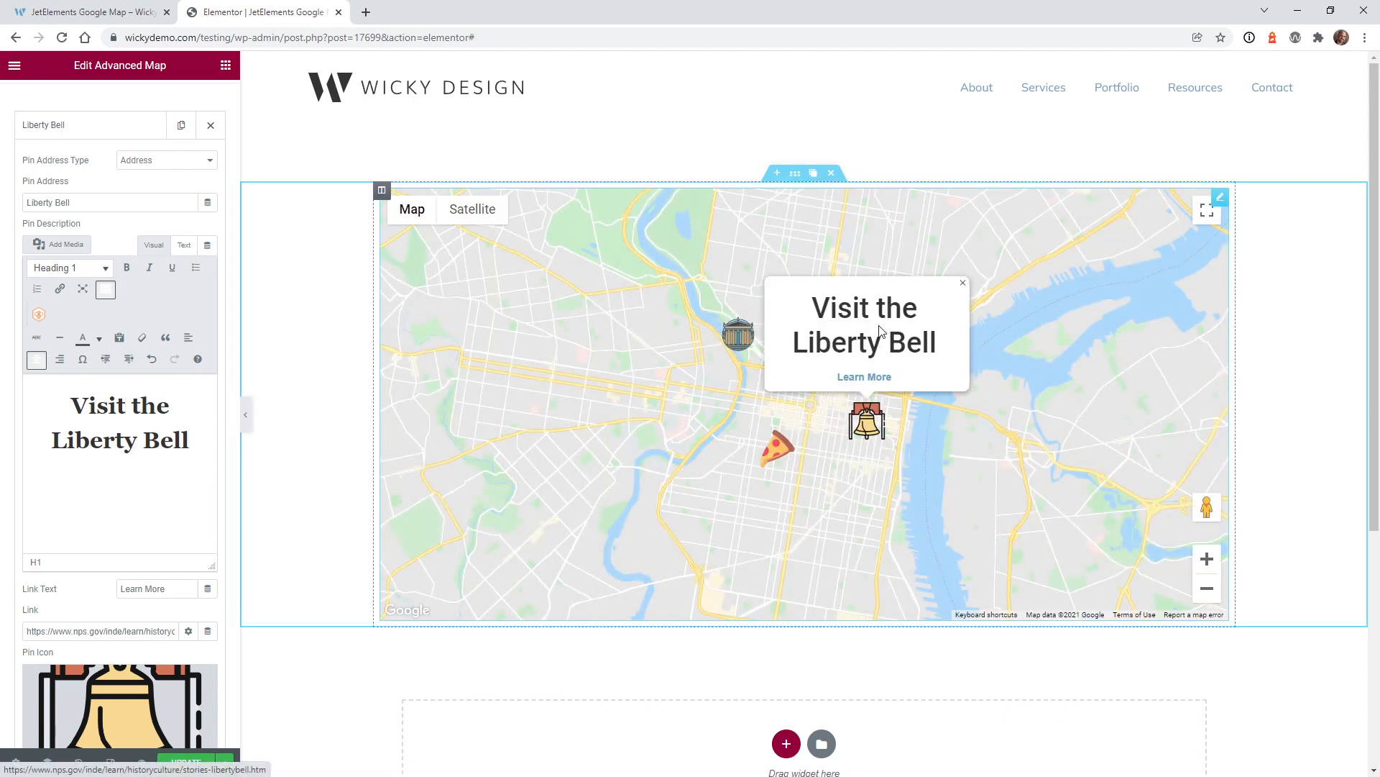
- Examine the HTML source of the Liberty Bell pin description and the heading formats available in the visual editor
click(184, 245)
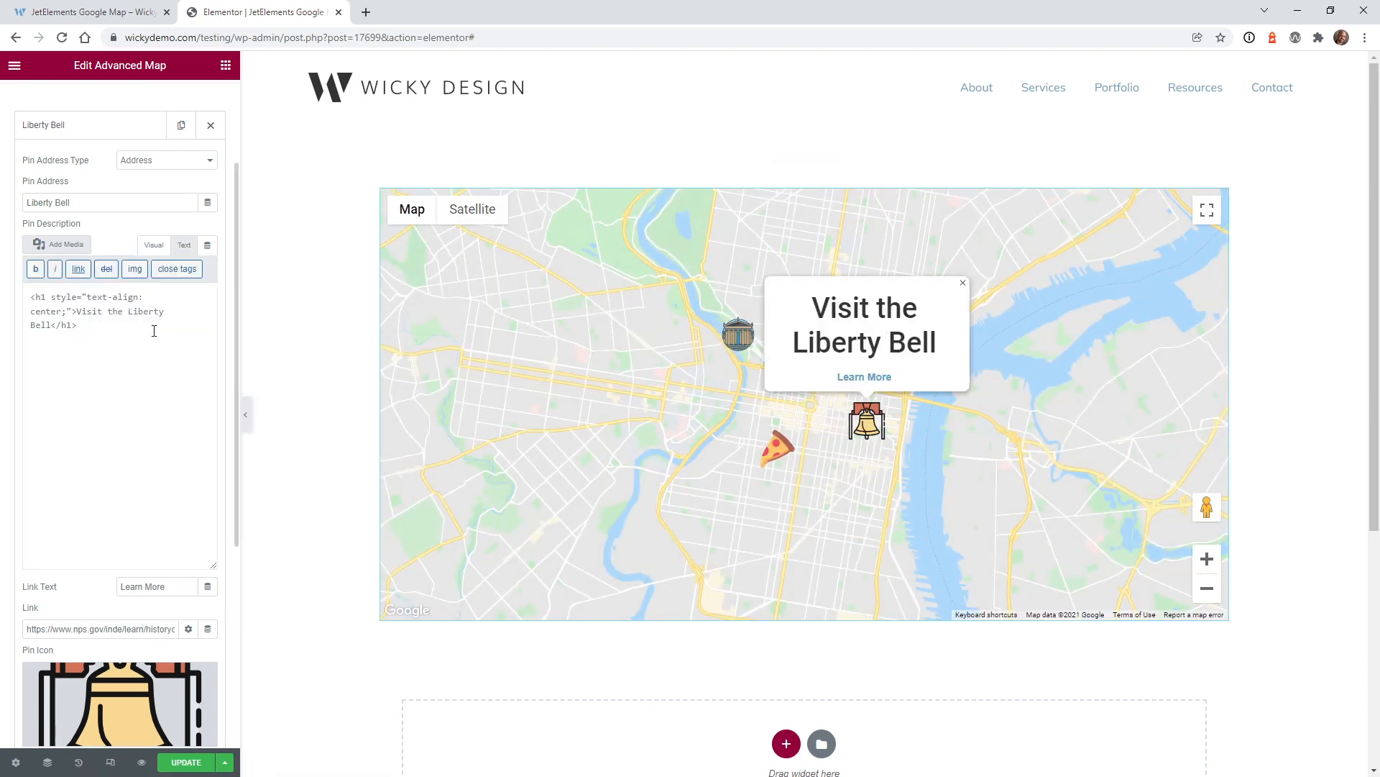
click(154, 245)
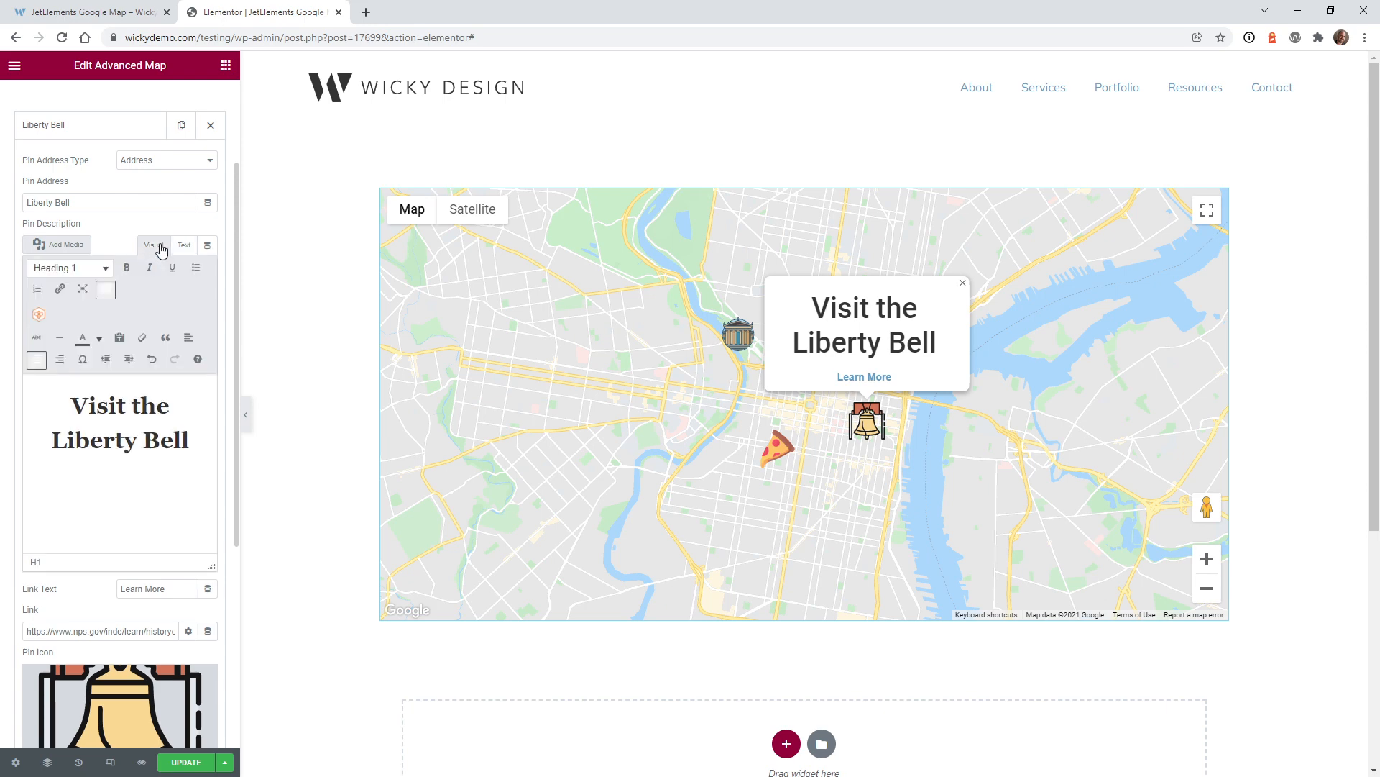
click(66, 267)
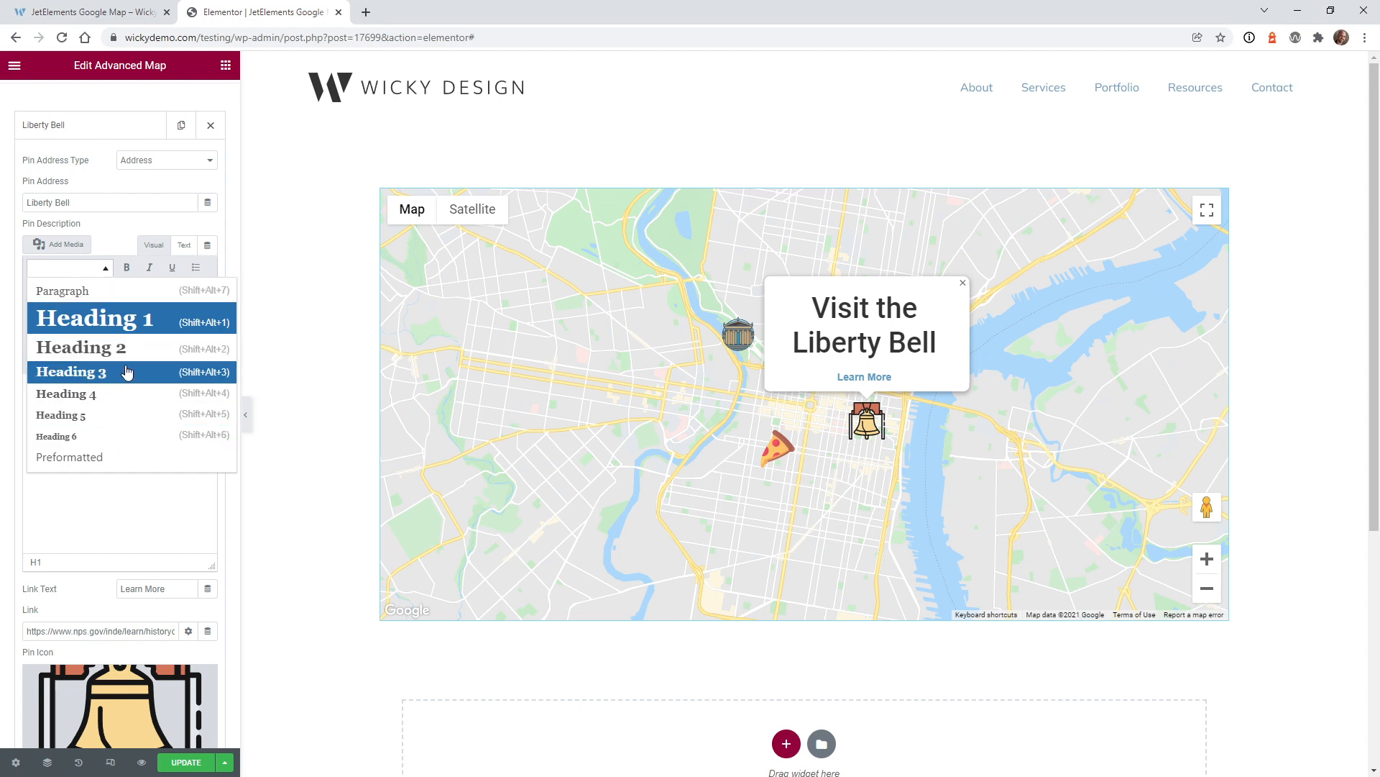
click(127, 496)
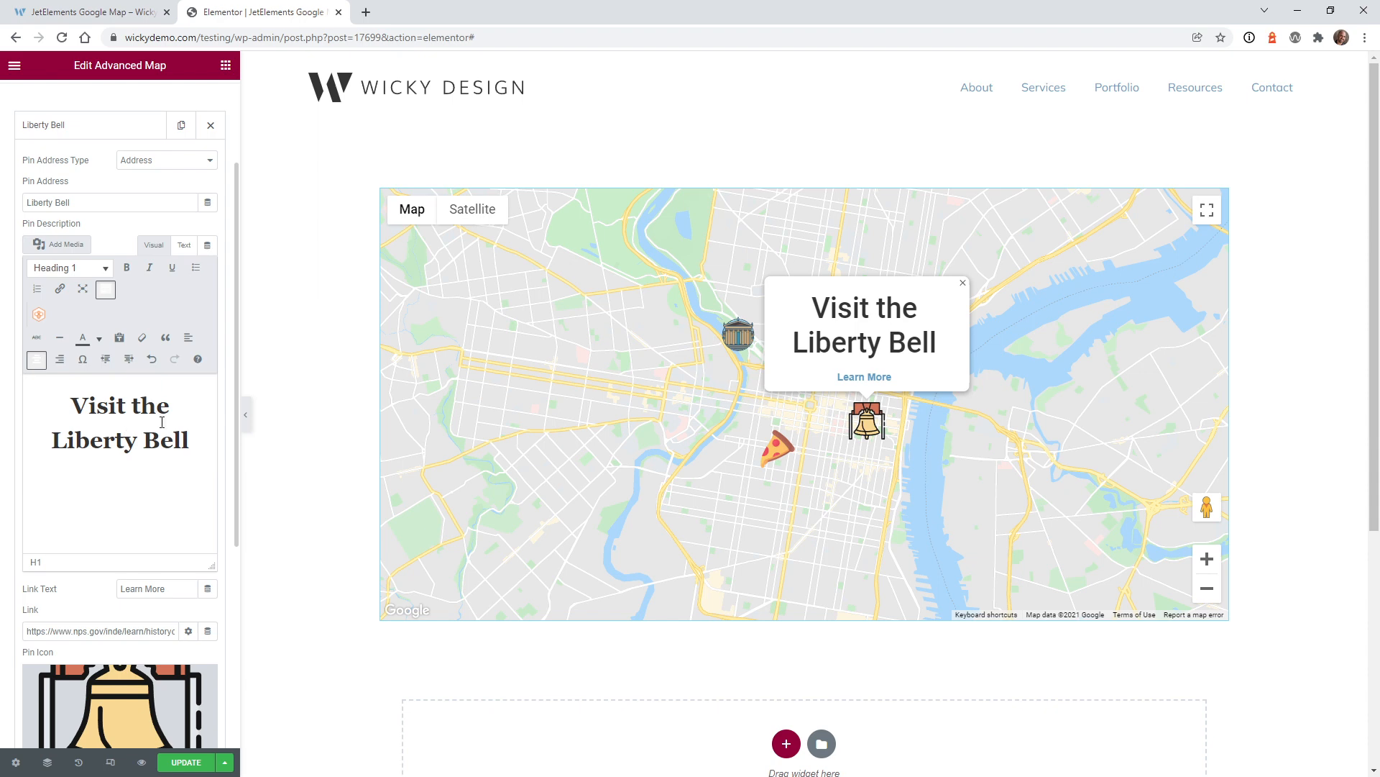
- Format the Visit the Liberty Bell description as Heading 5 and preview the bell pin's popup
drag(190, 444, 70, 406)
click(110, 421)
click(72, 267)
click(101, 411)
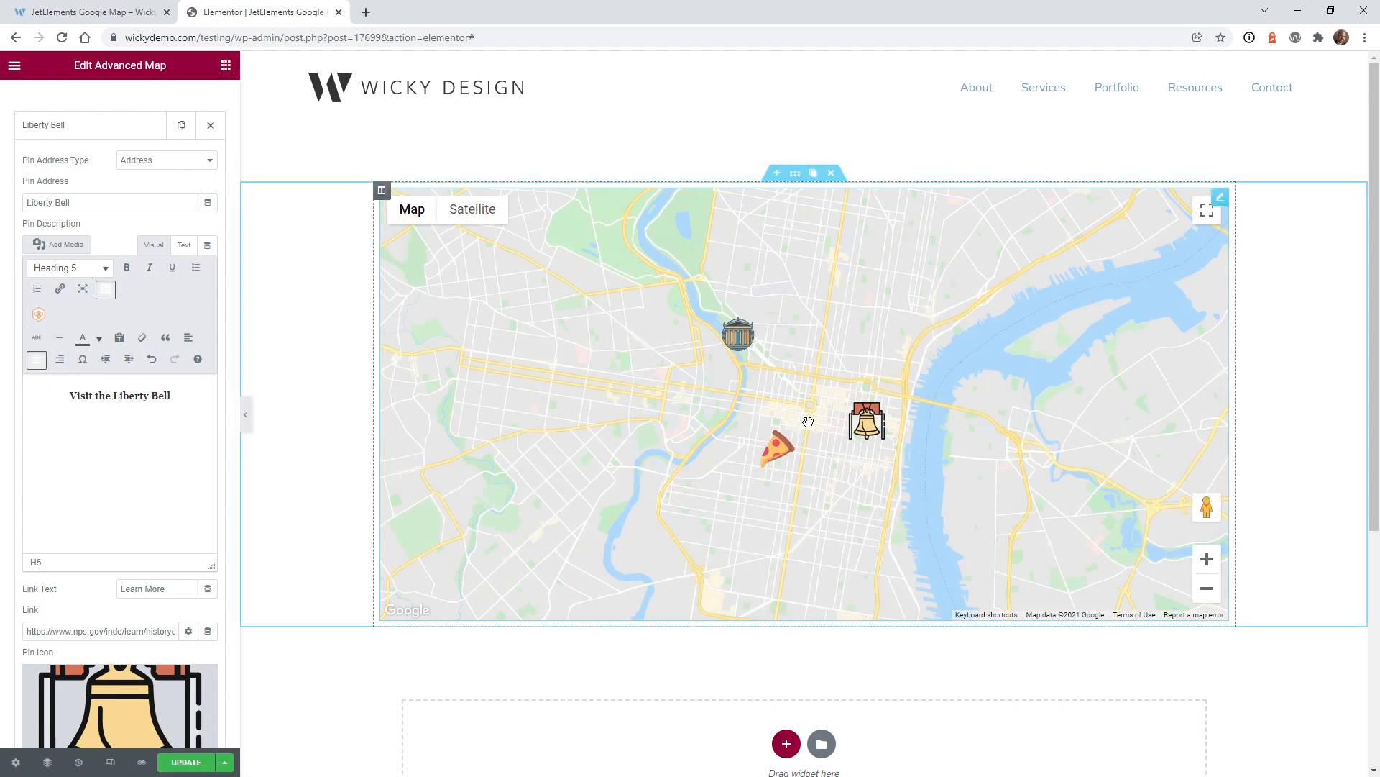
click(871, 433)
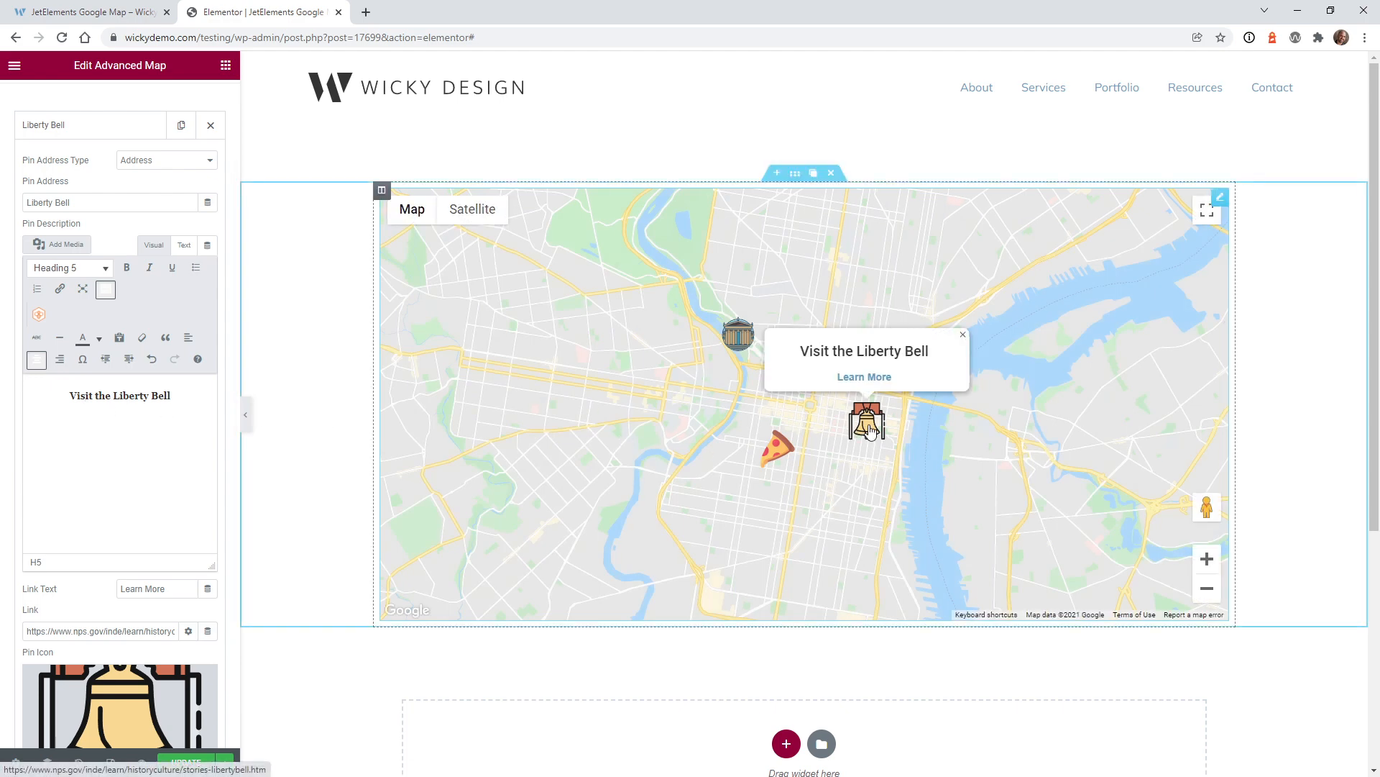
- View the Liberty Bell pin icon's image choices in the media library and close it without changing the image
scroll(81, 543, down, 2)
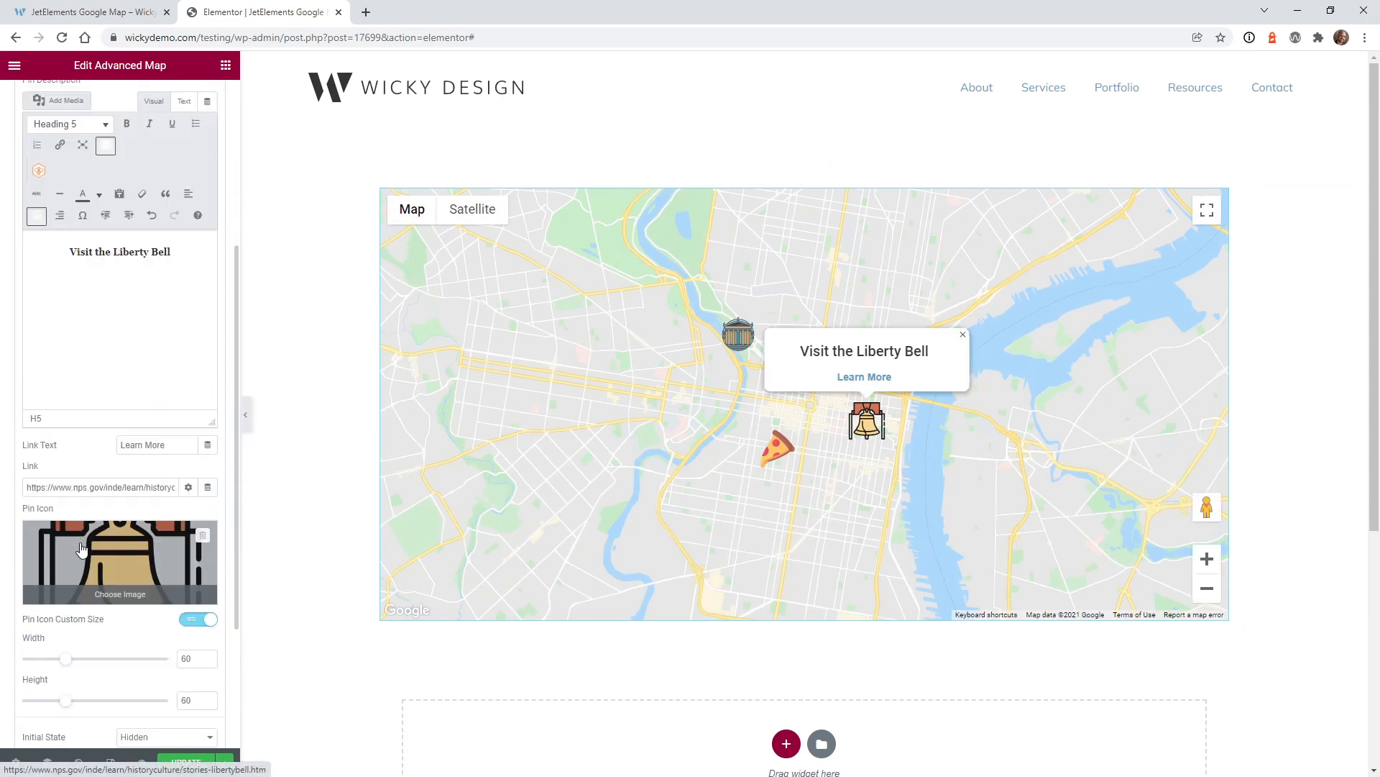
click(82, 549)
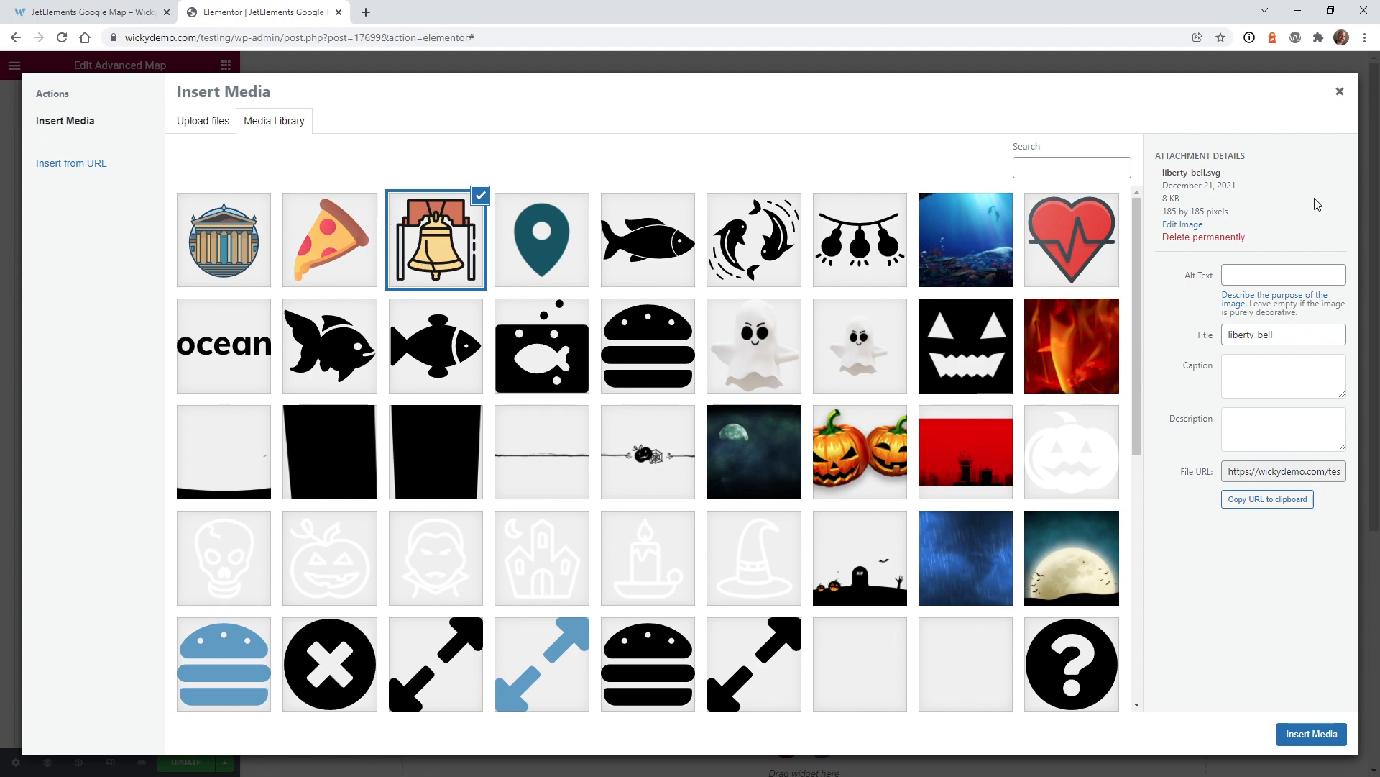
click(1339, 94)
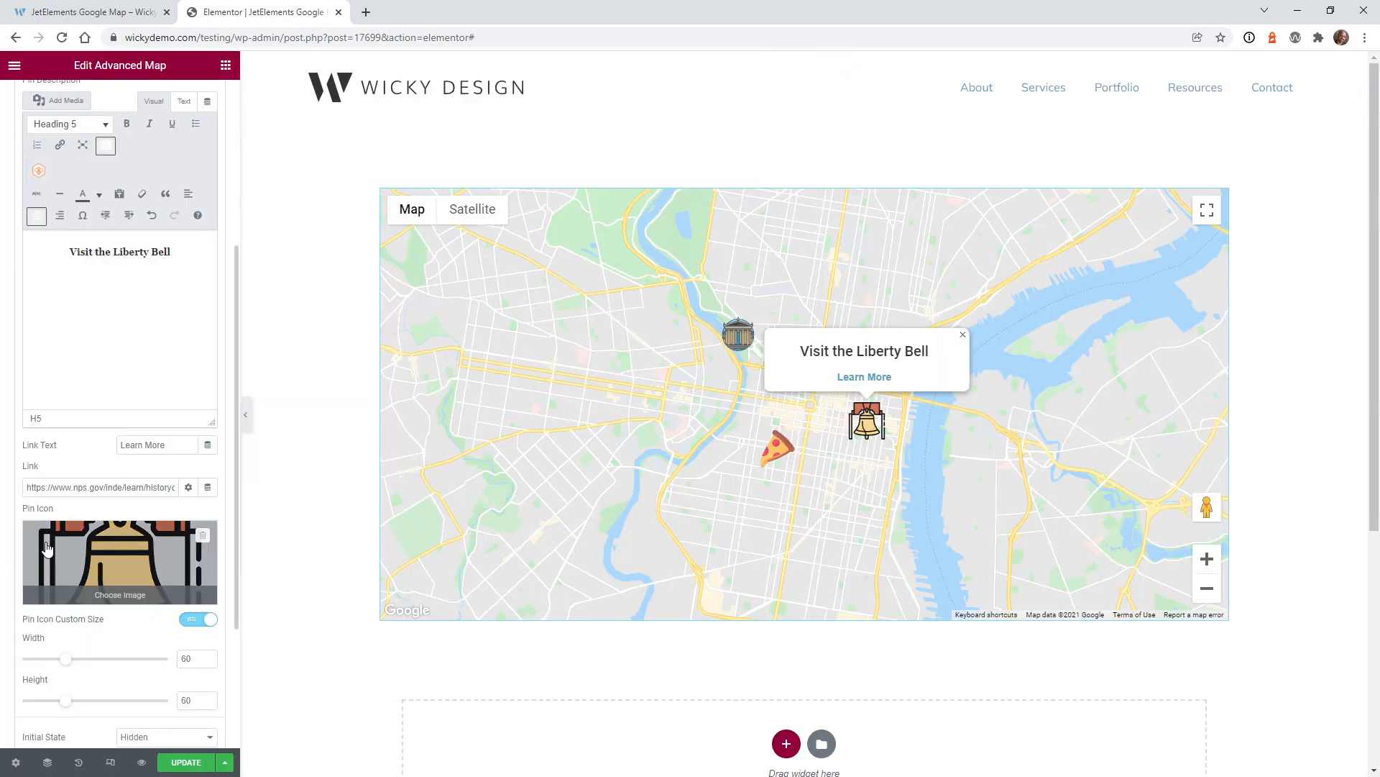
- Turn Pin Icon Custom Size off for the Liberty Bell pin to compare the icon sizes, and turn it back on
click(198, 620)
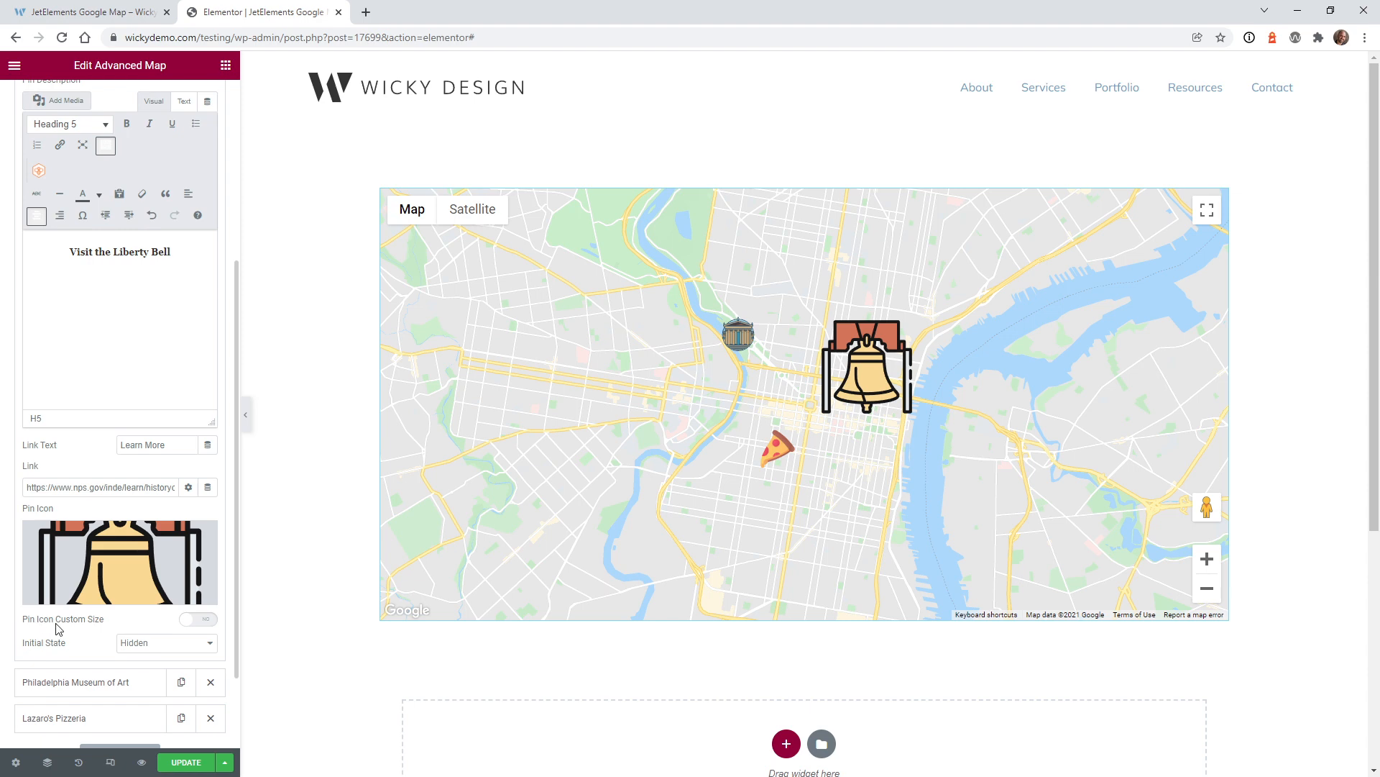
click(199, 620)
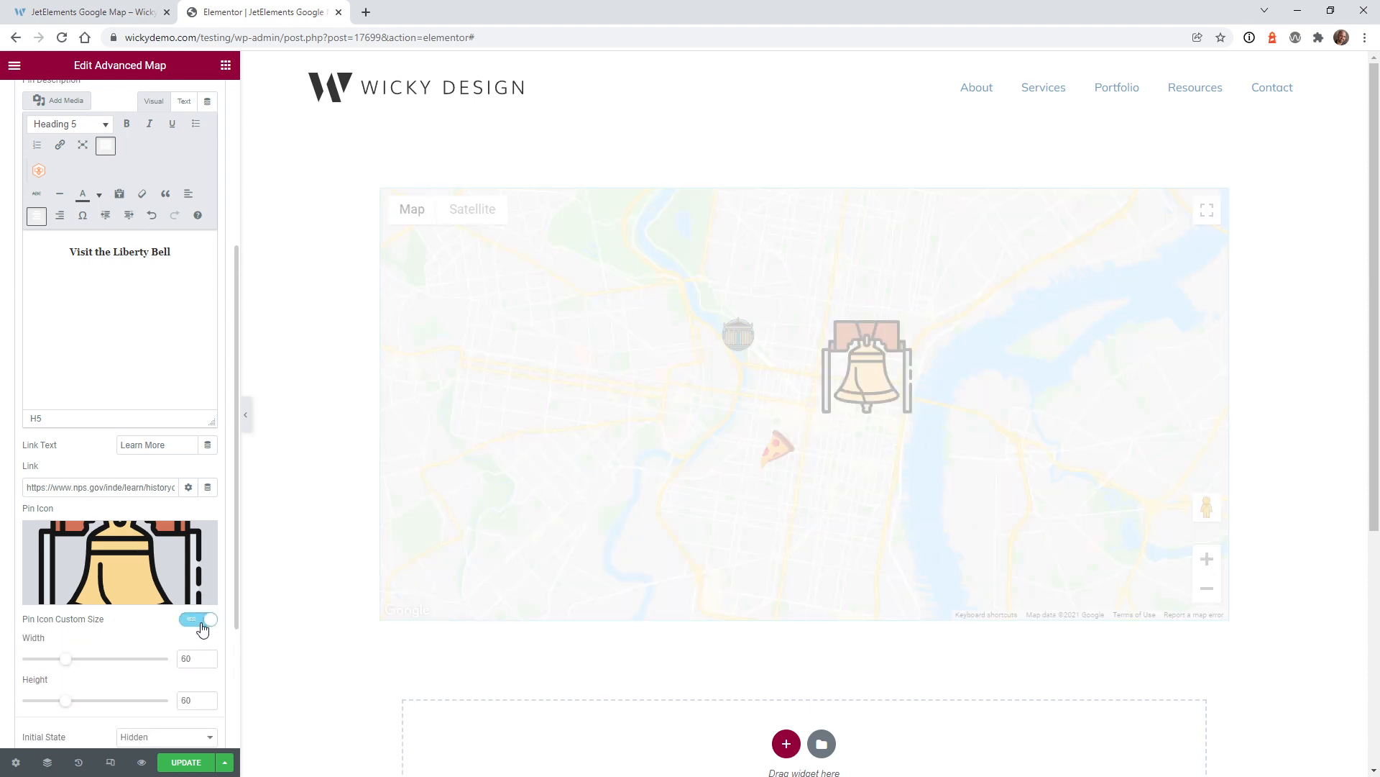
scroll(9, 620, down, 3)
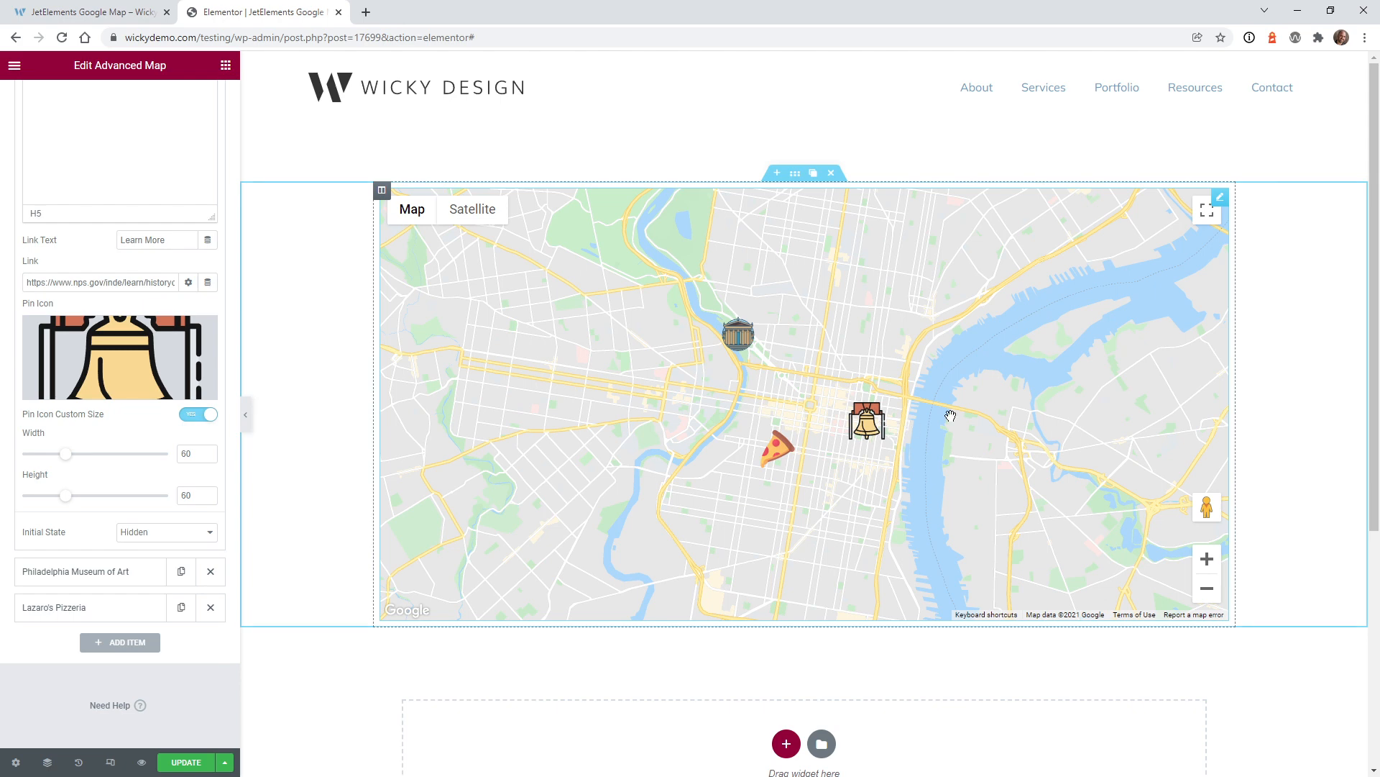
- Zoom the map in and back out to examine the pin icon sizes at different zoom levels
click(1208, 559)
click(1208, 559)
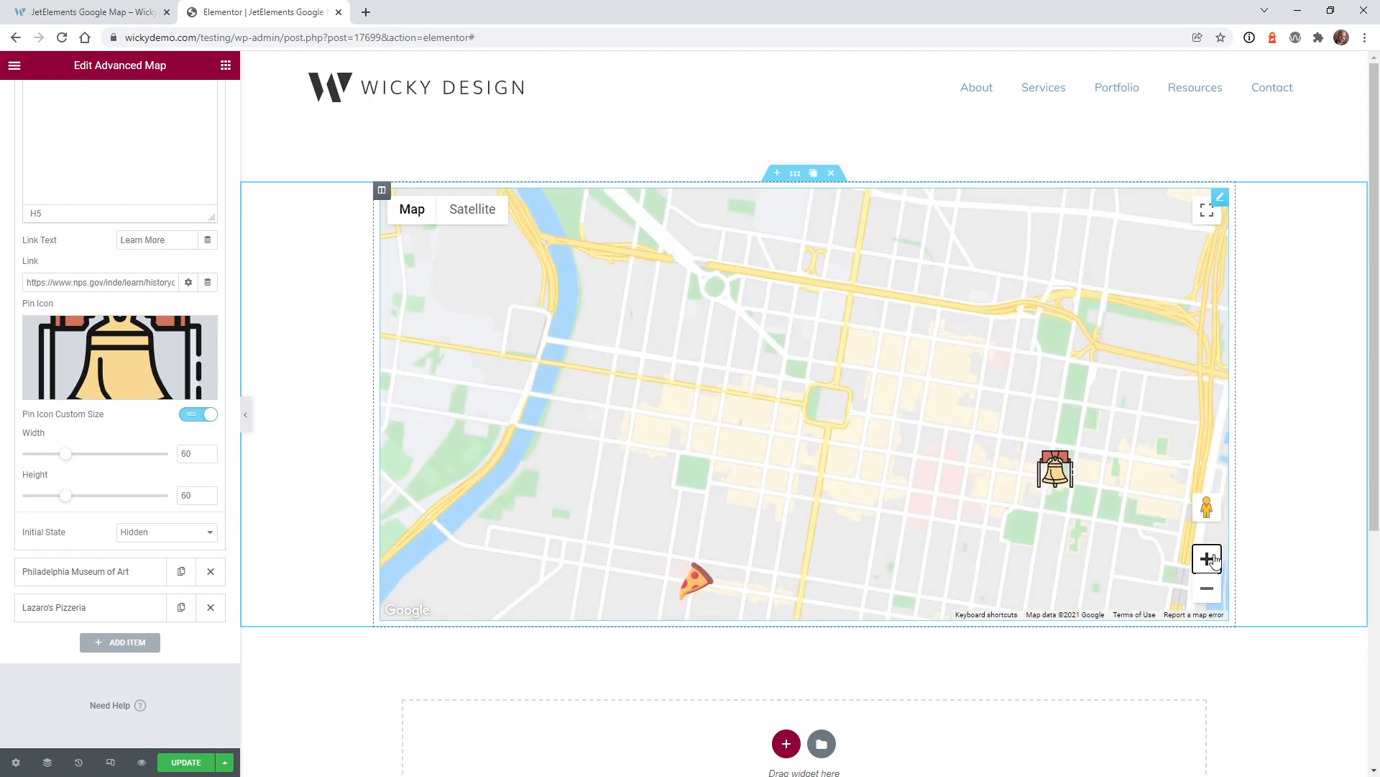
click(1208, 559)
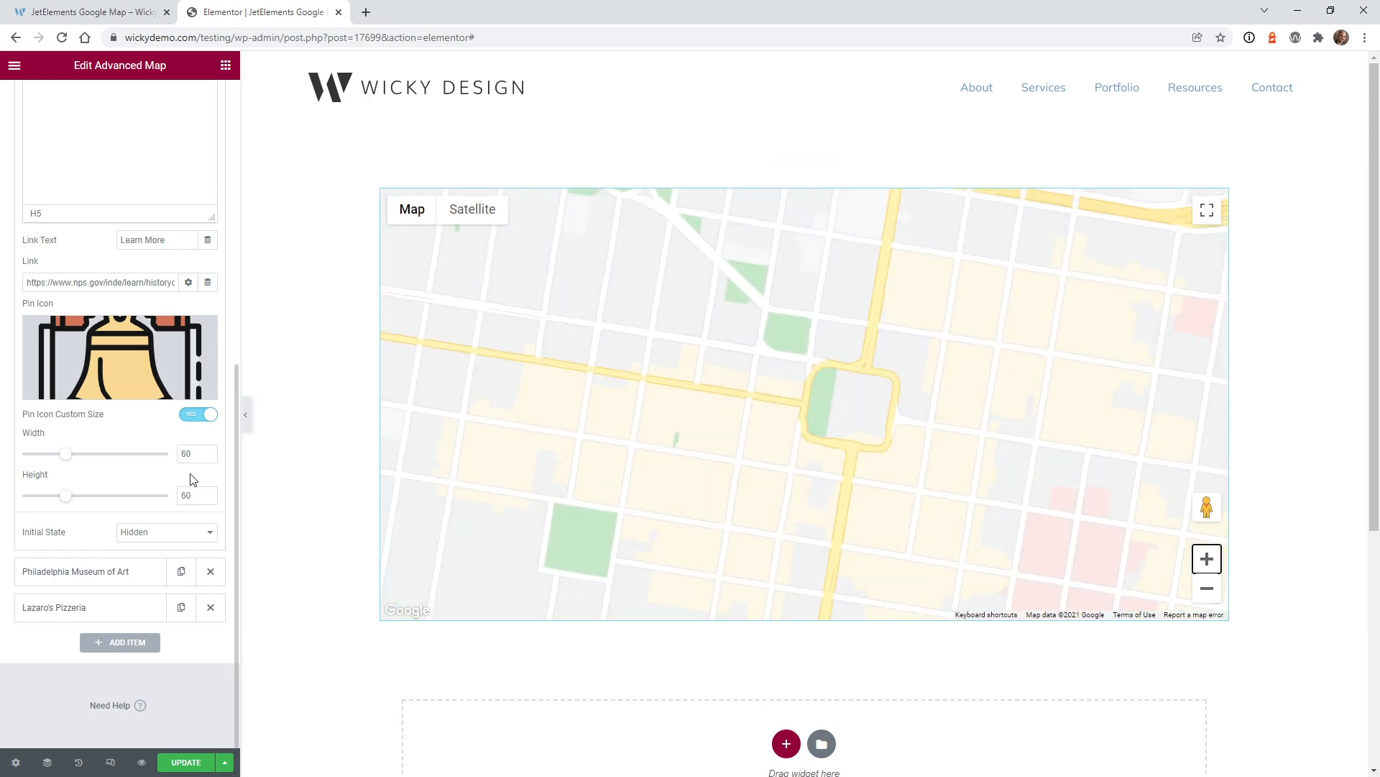
click(1207, 588)
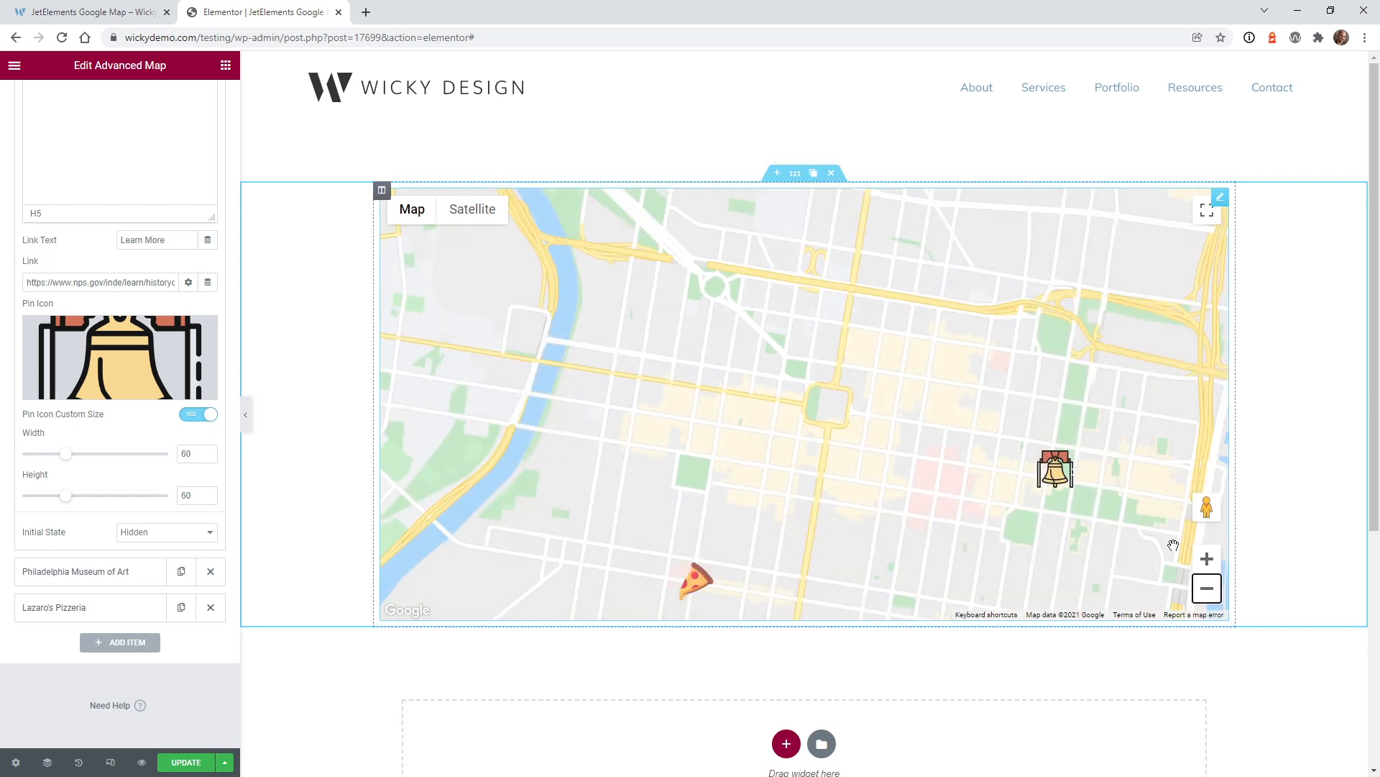
click(1206, 589)
click(1206, 590)
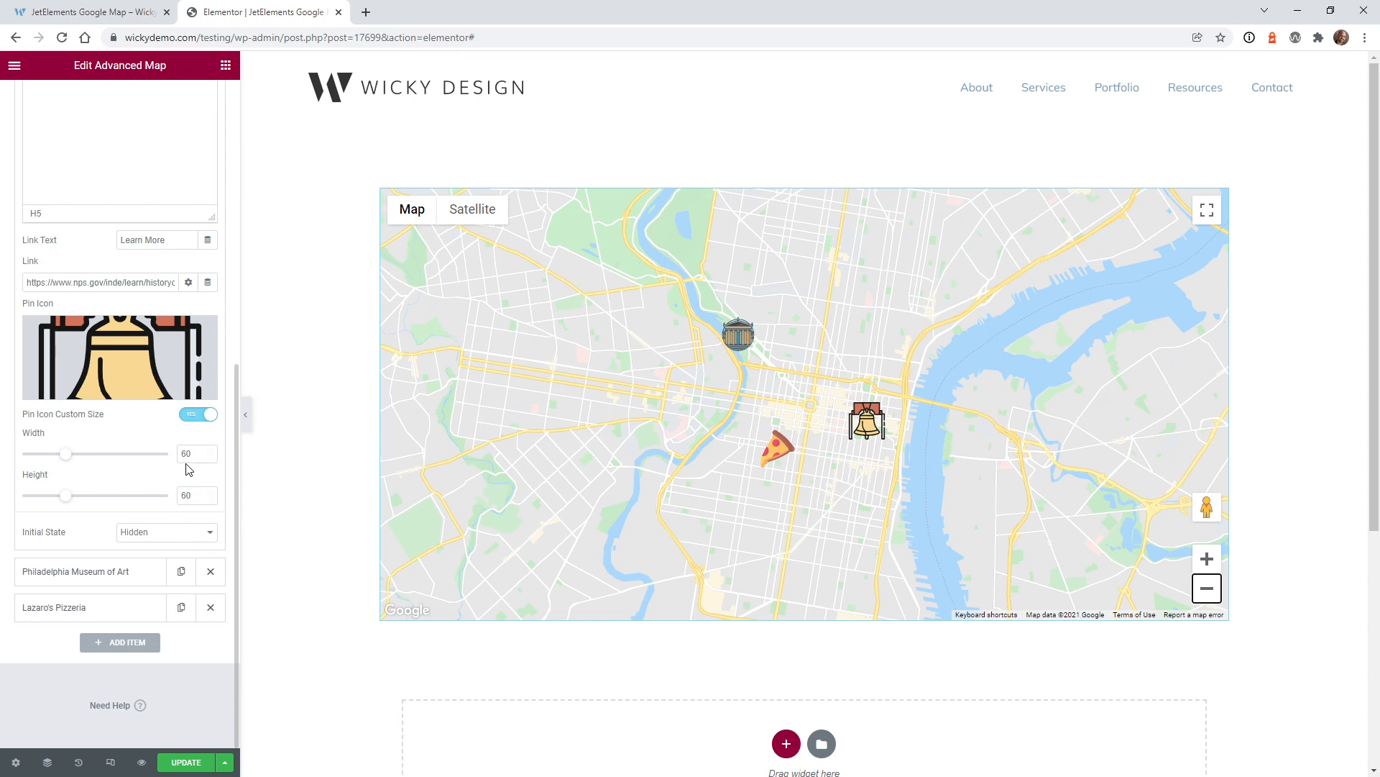
- Set the Liberty Bell pin's Initial State to Visible to preview its popup, and return it to Hidden
click(134, 533)
click(142, 545)
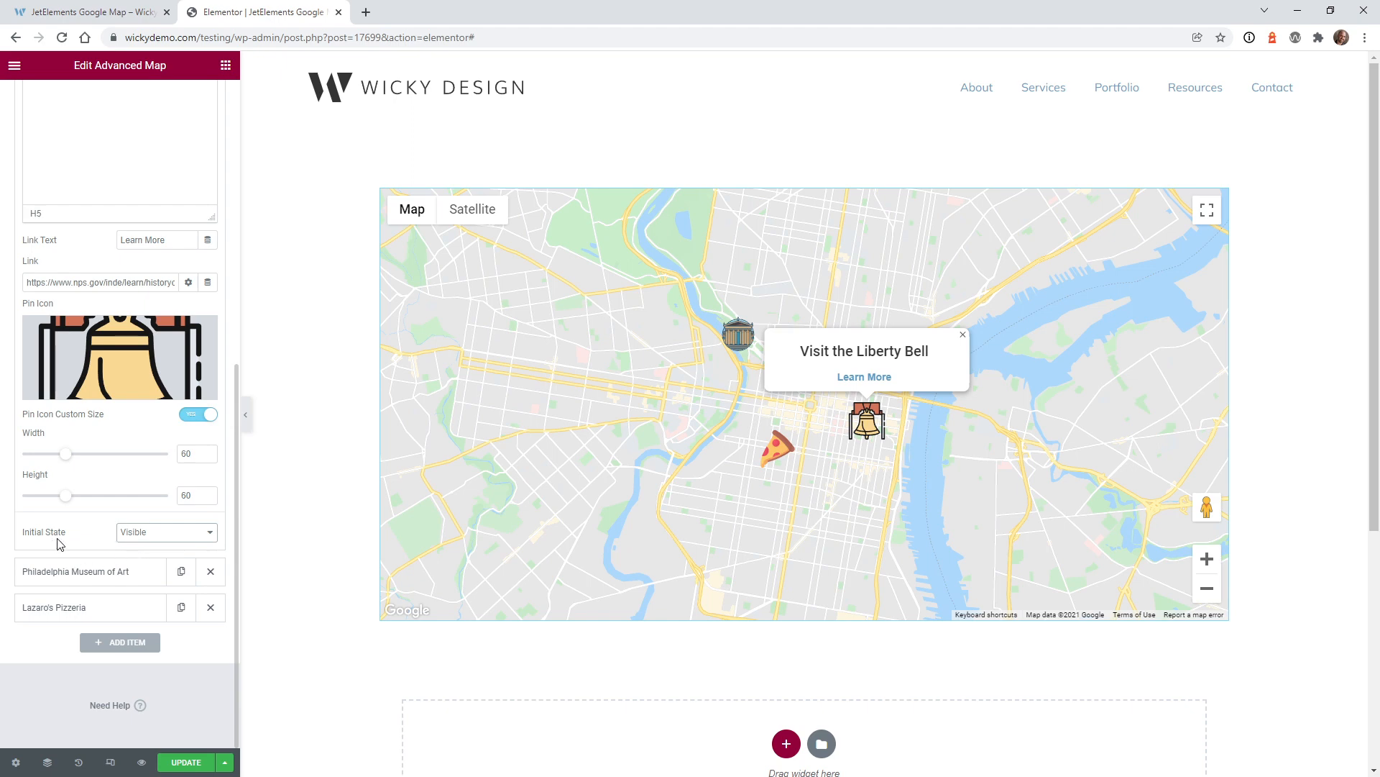
click(151, 539)
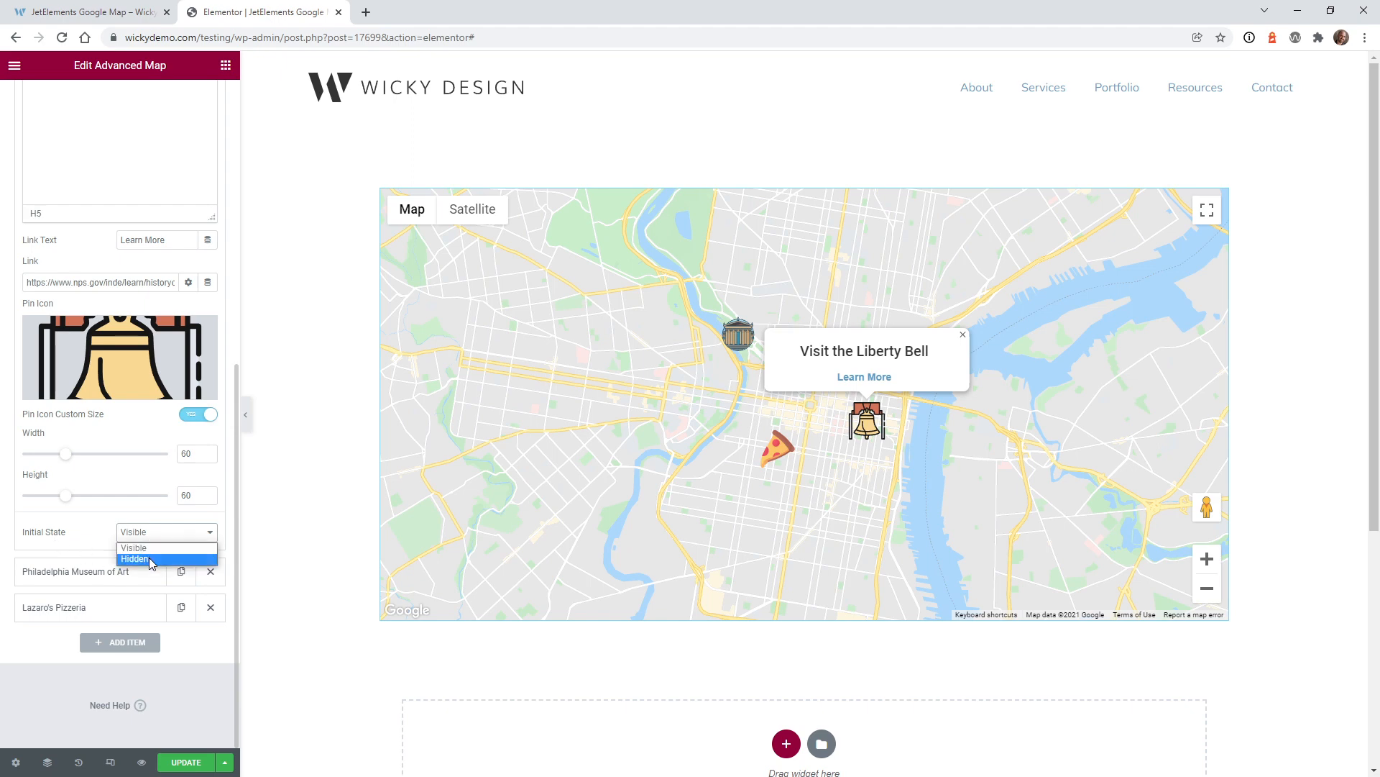
click(150, 558)
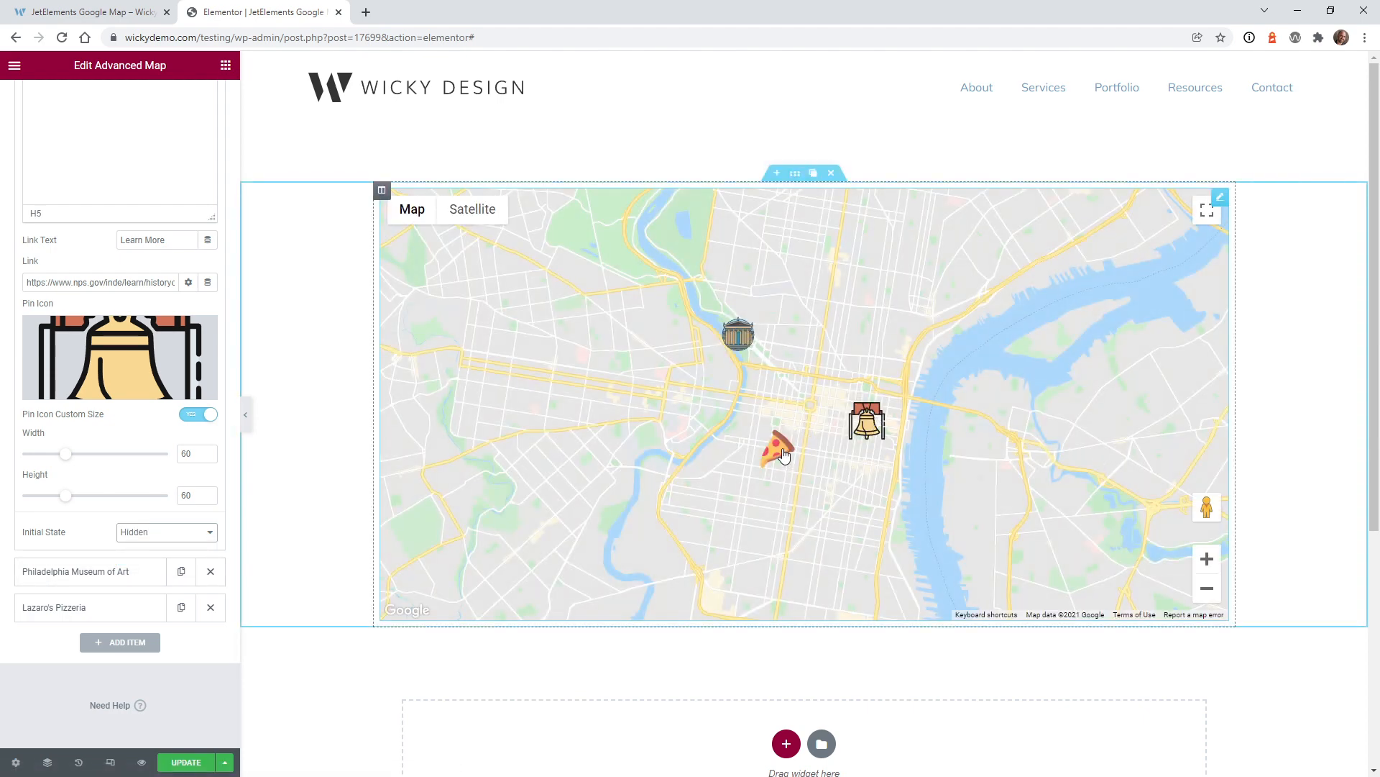
click(149, 536)
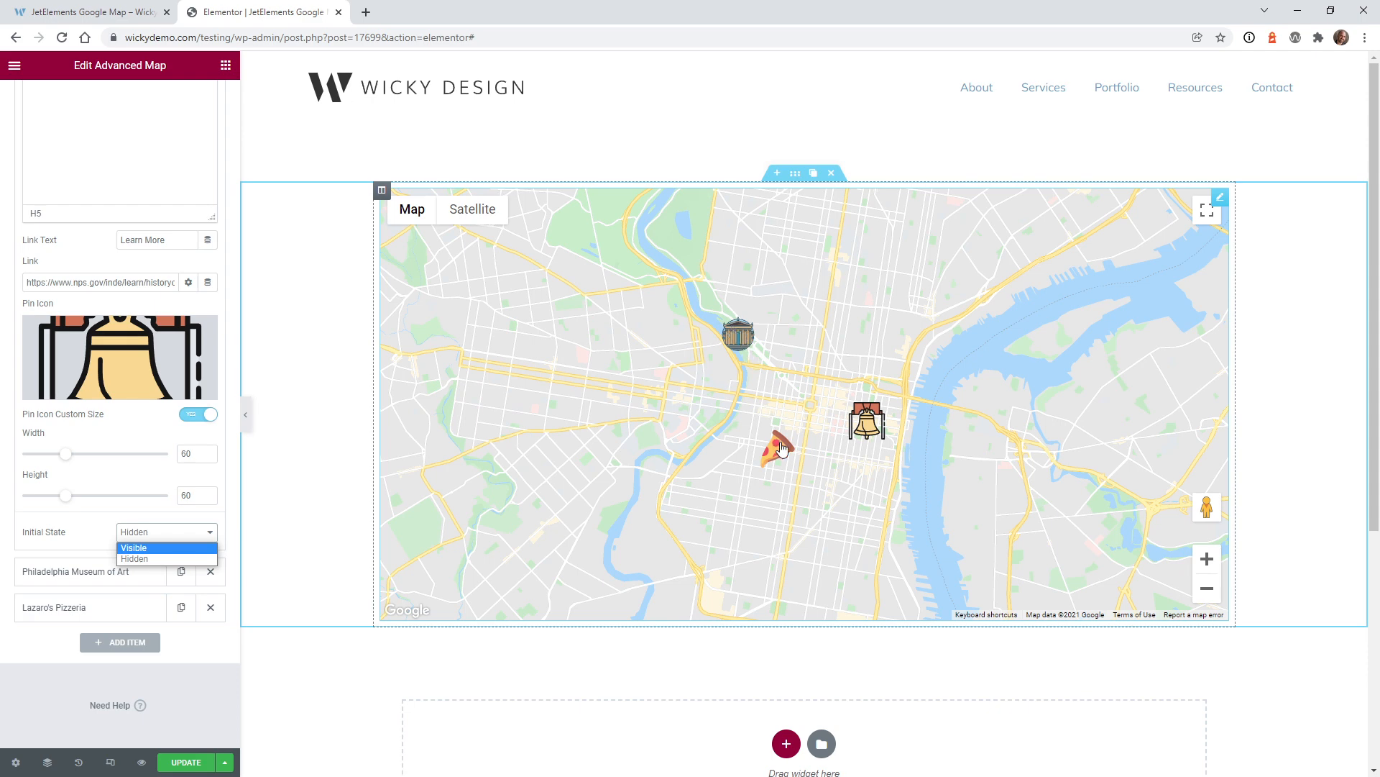
- On the published map page, open the popups of the museum, pizza and Liberty Bell pins to compare them
click(86, 11)
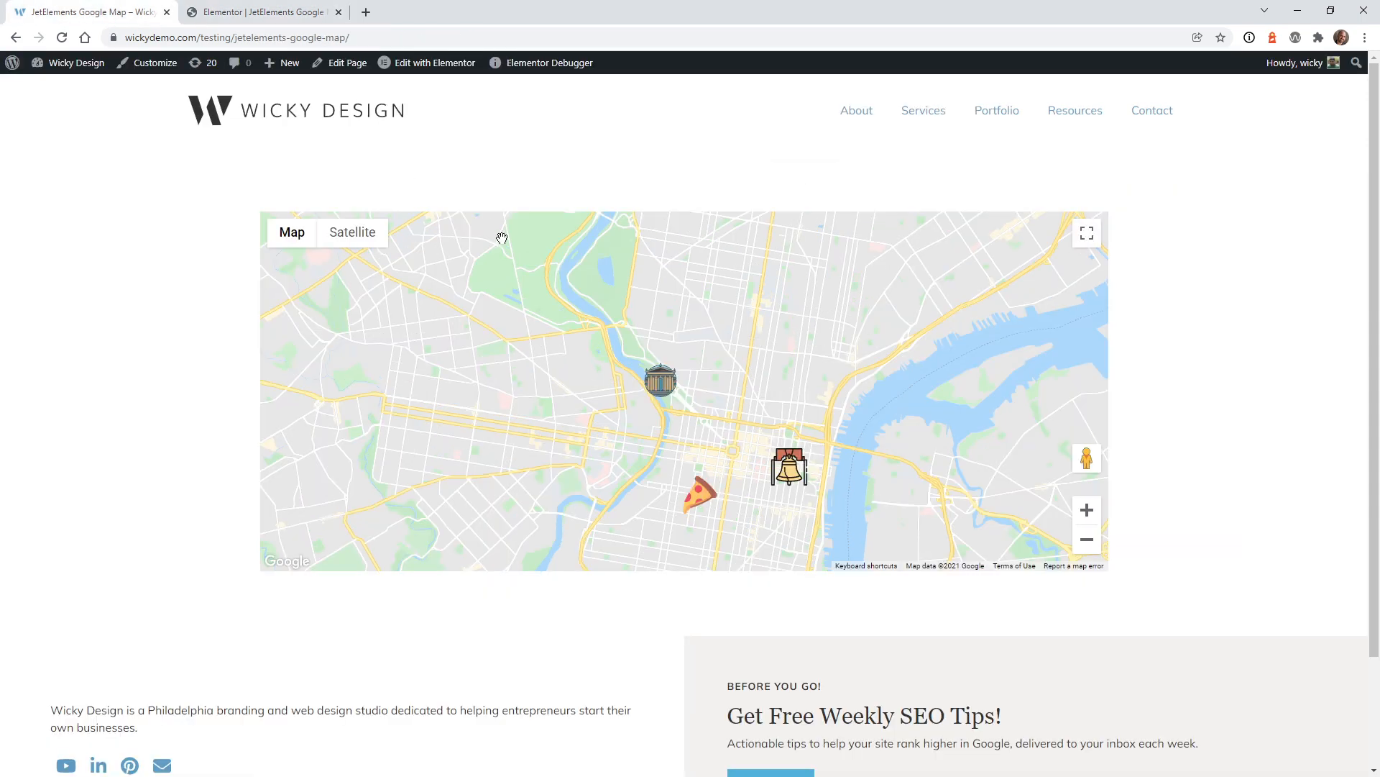
click(669, 385)
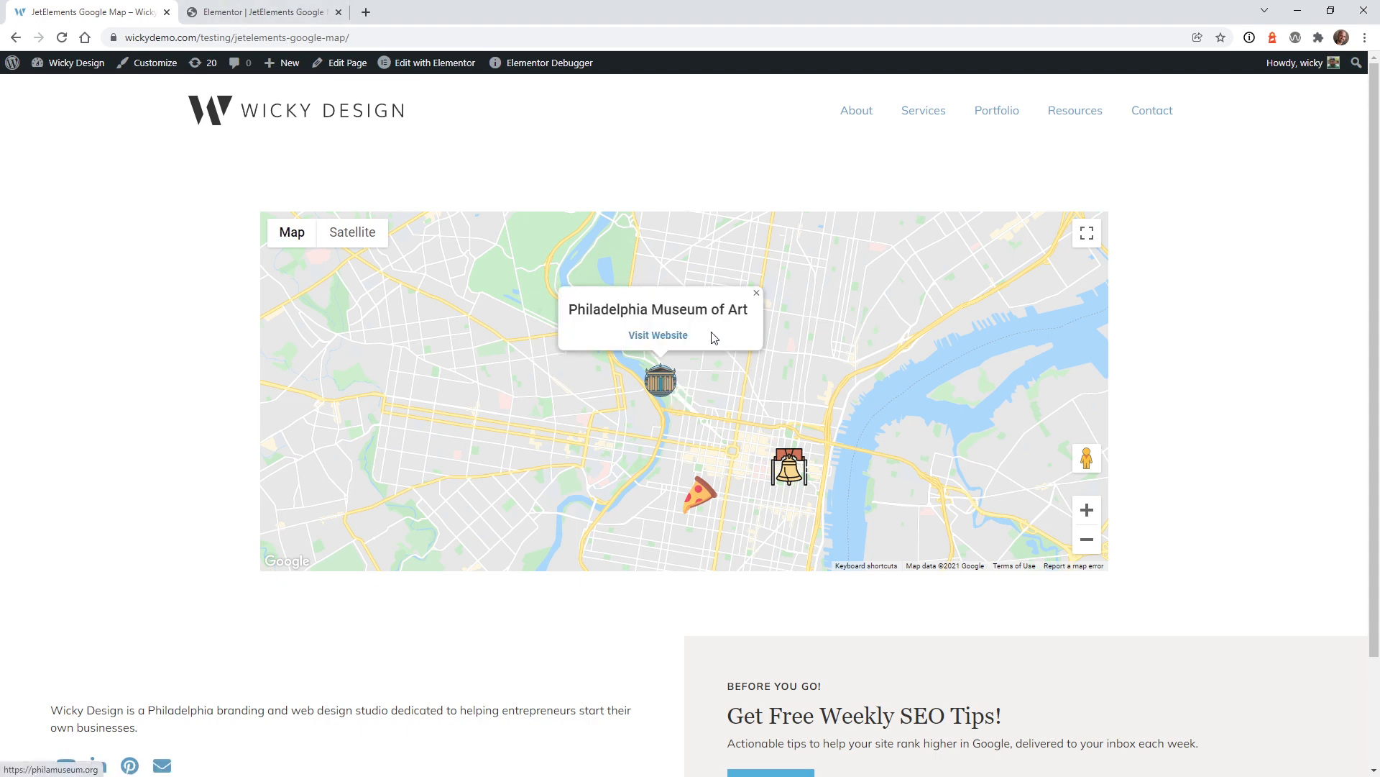
click(701, 495)
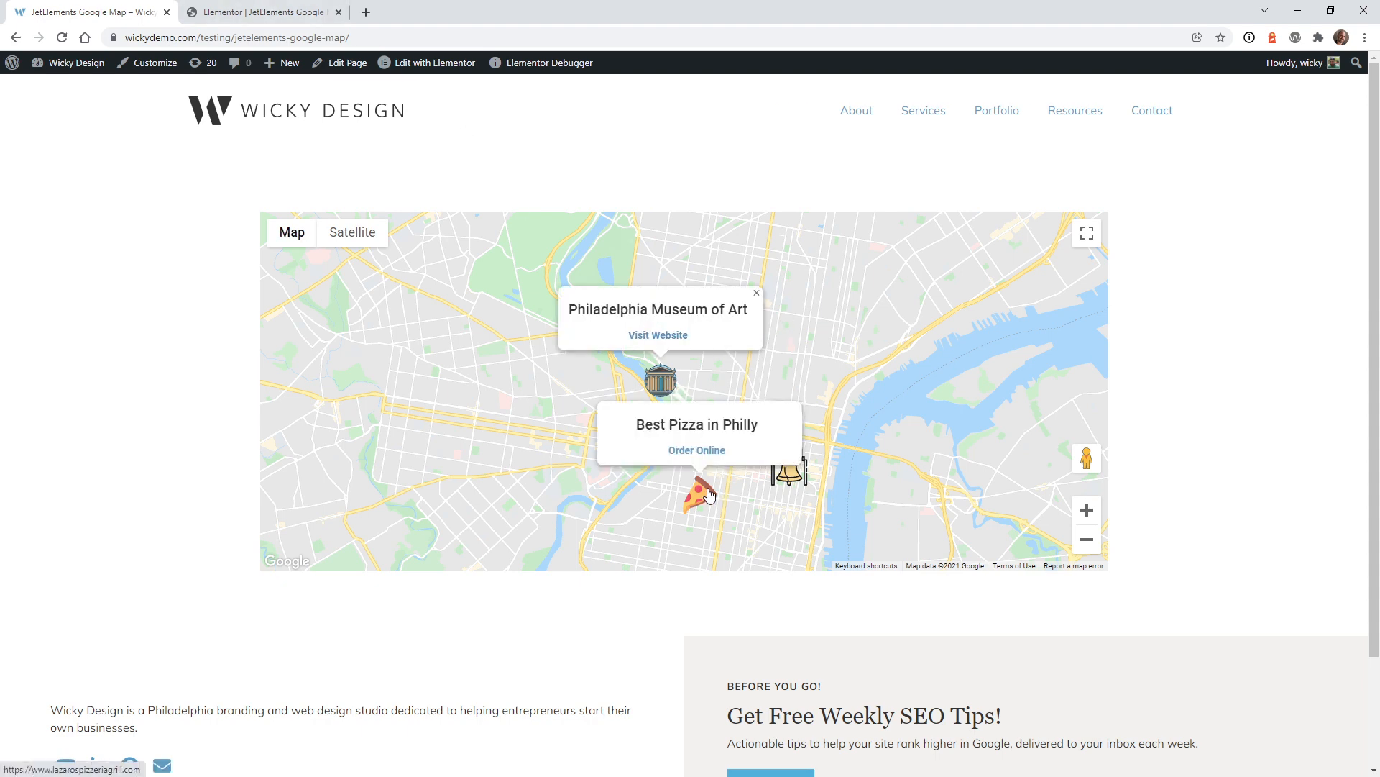
click(800, 480)
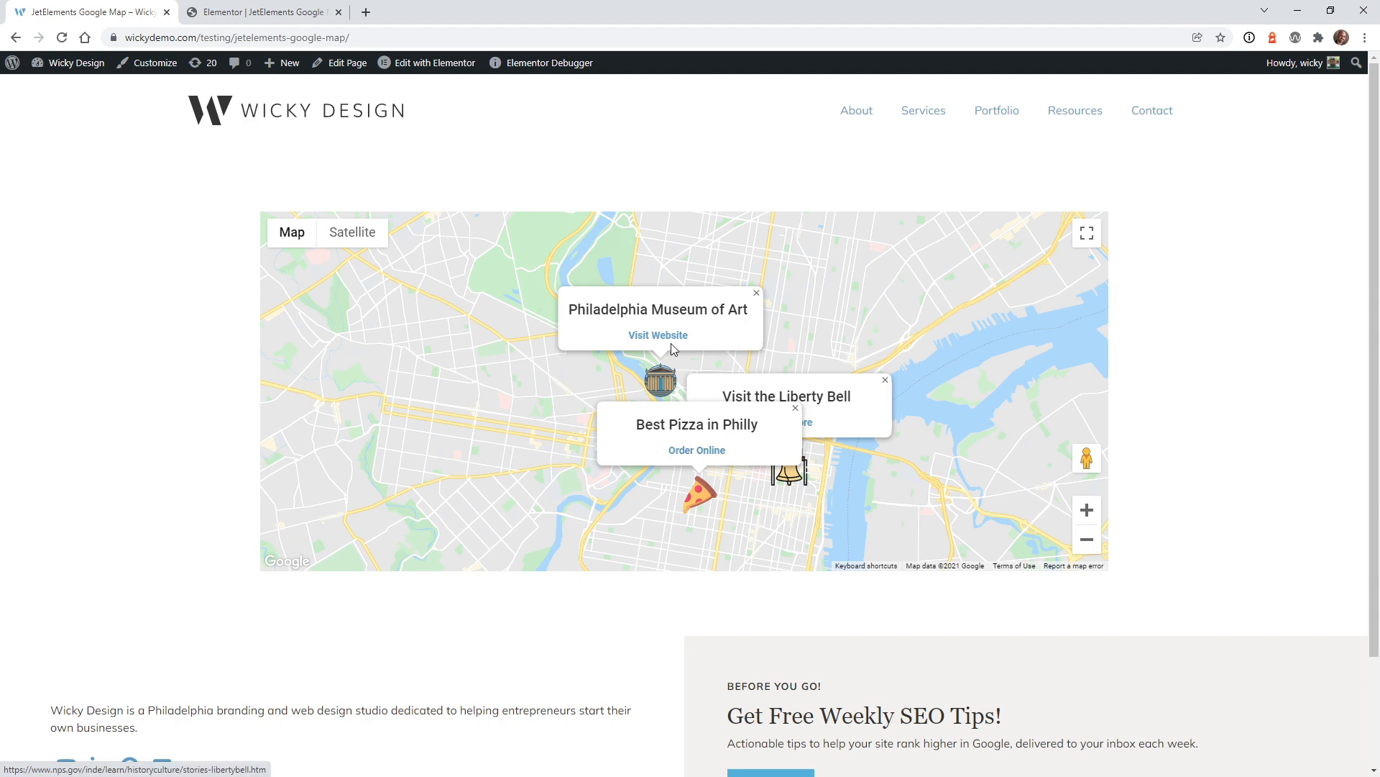
- Back in the Elementor editor, collapse the Liberty Bell pin and expand the Philadelphia Museum of Art pin
click(270, 12)
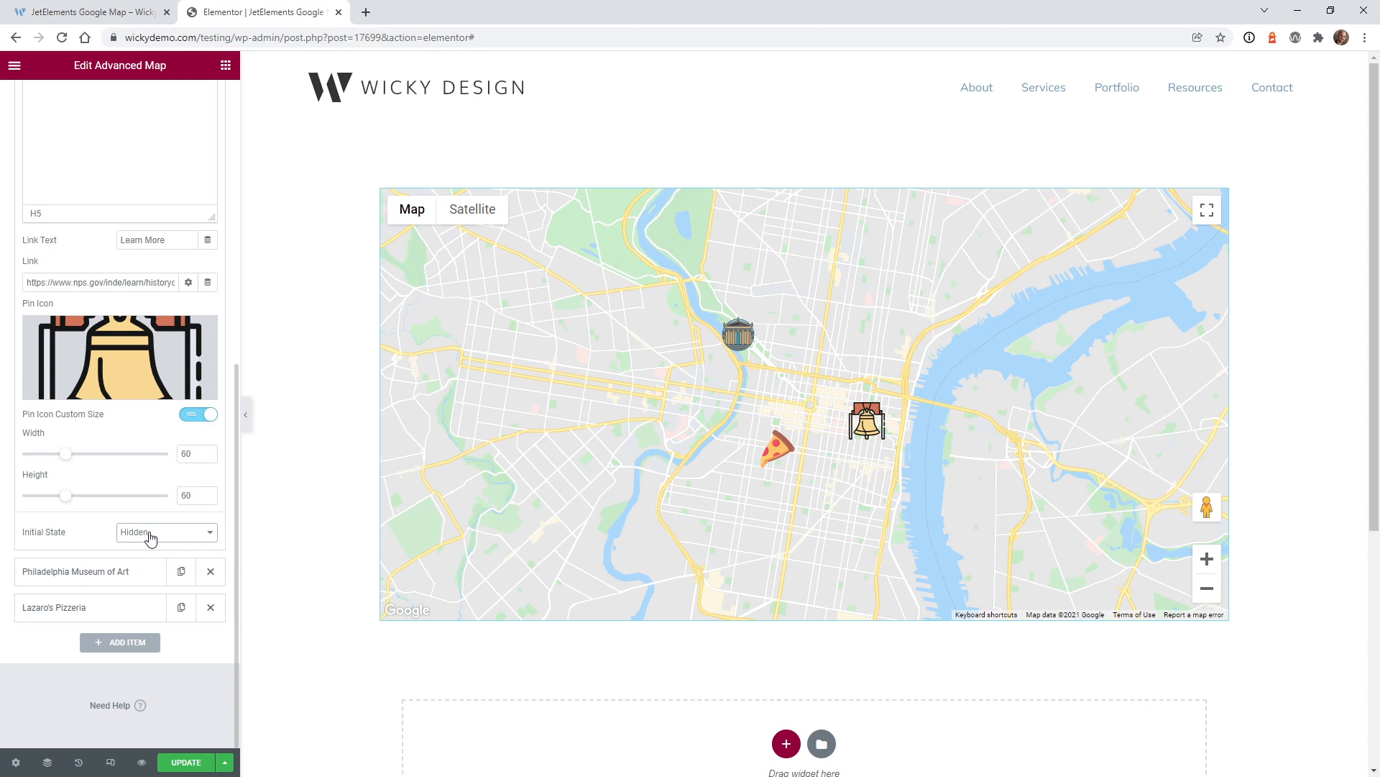
scroll(10, 309, up, 6)
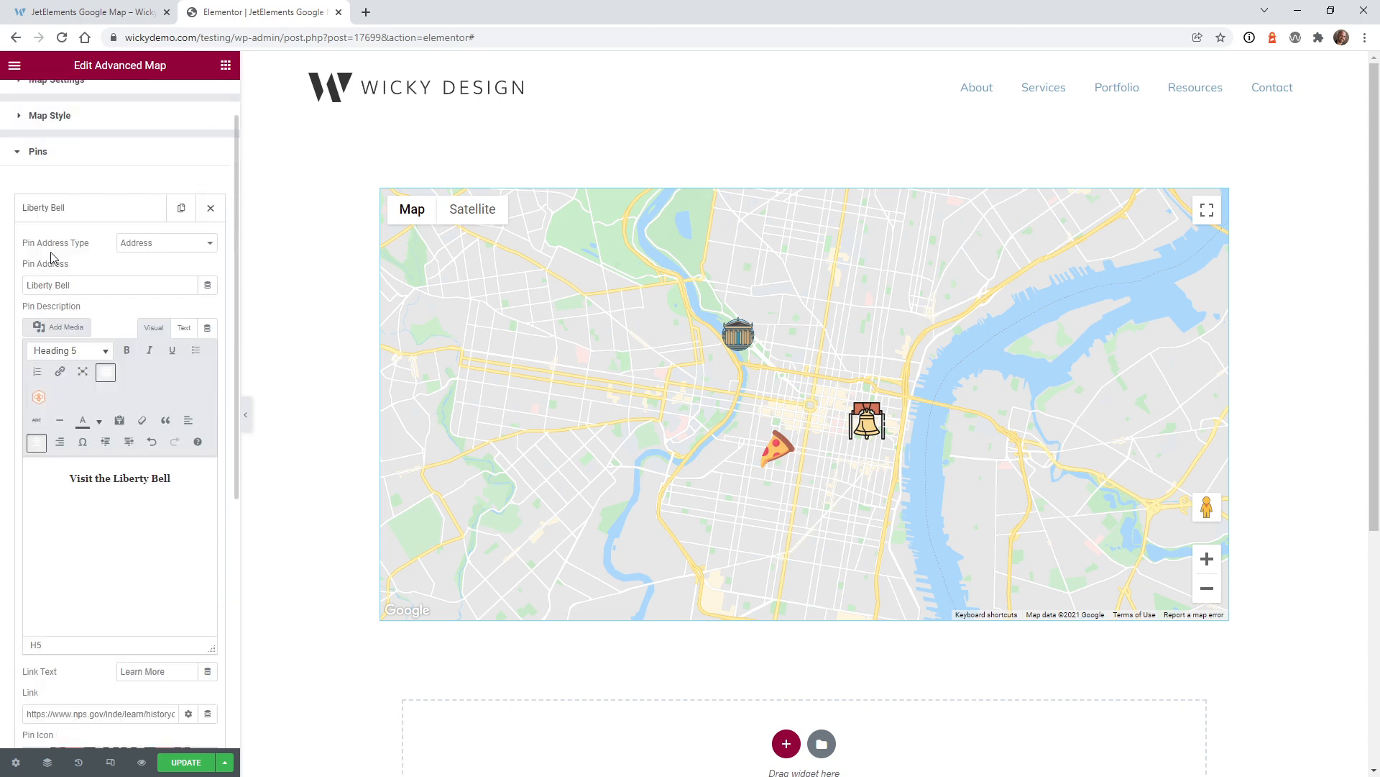
click(74, 209)
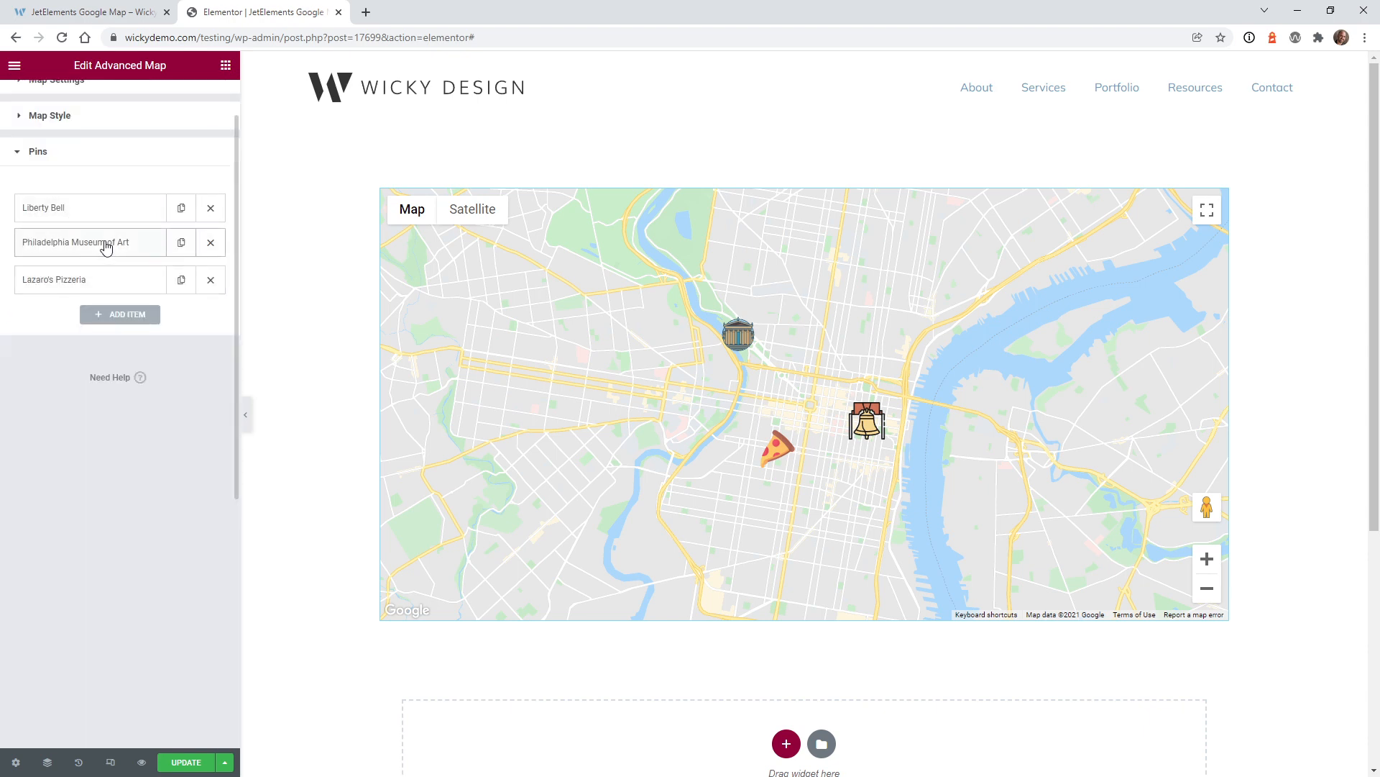
scroll(102, 241, up, 1)
click(99, 308)
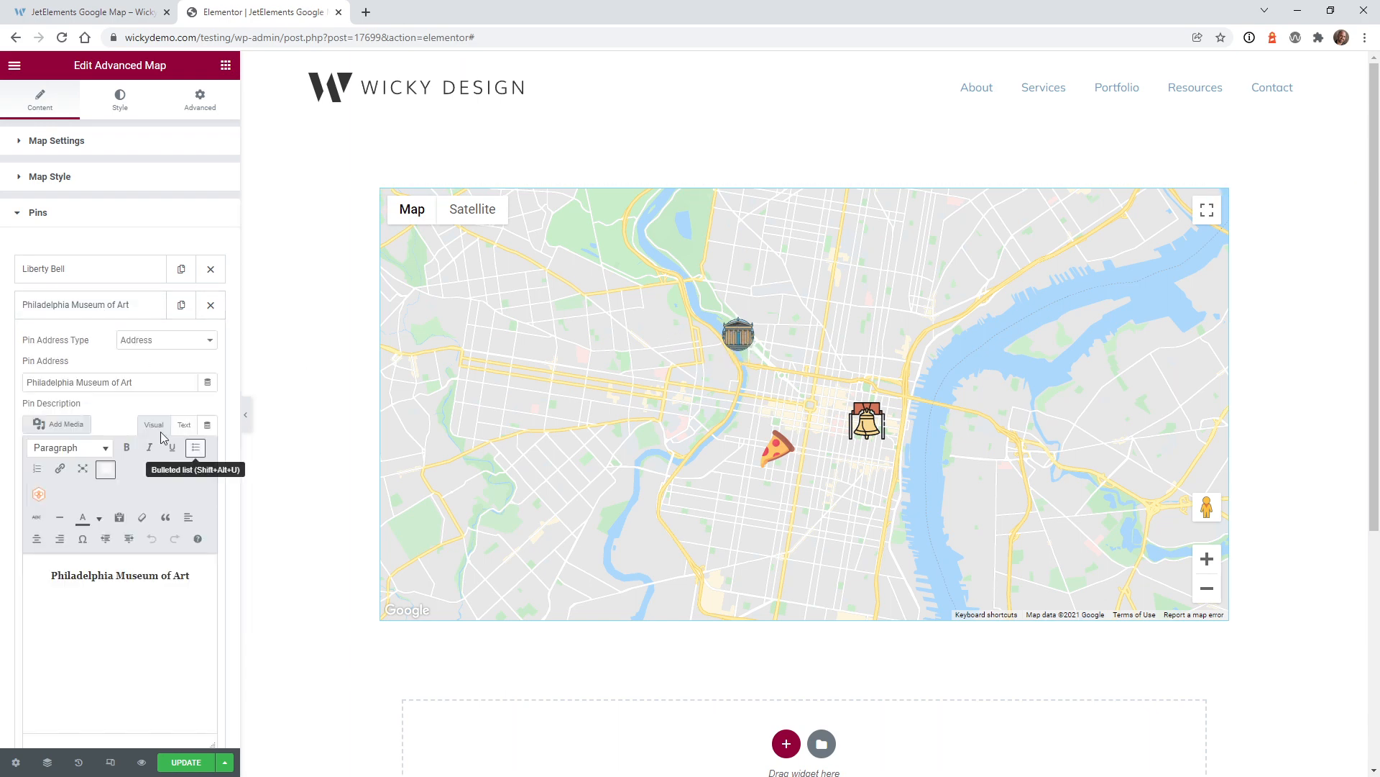
- Review the Philadelphia Museum of Art pin's address, description, link and icon settings, and open its popup on the map
click(55, 384)
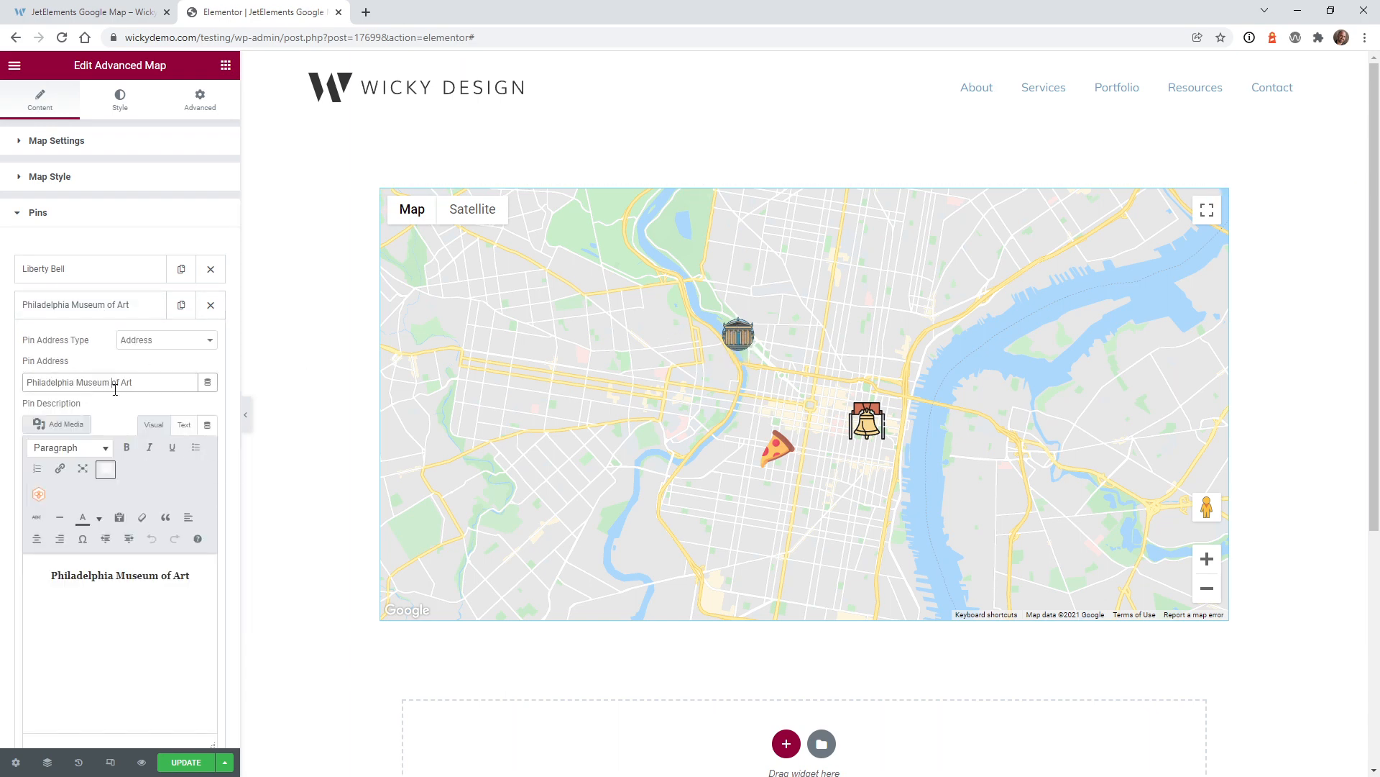
drag(146, 387, 10, 381)
scroll(118, 425, down, 2)
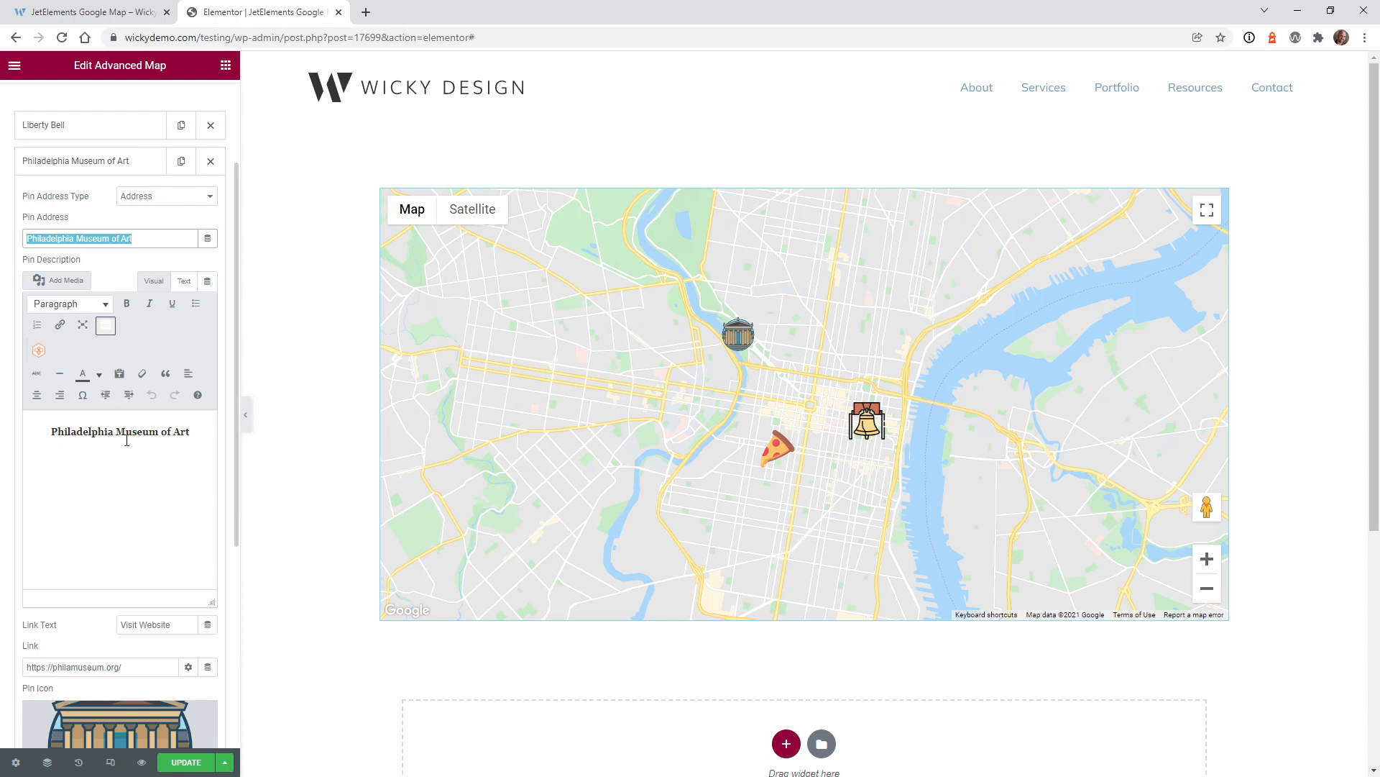
click(116, 437)
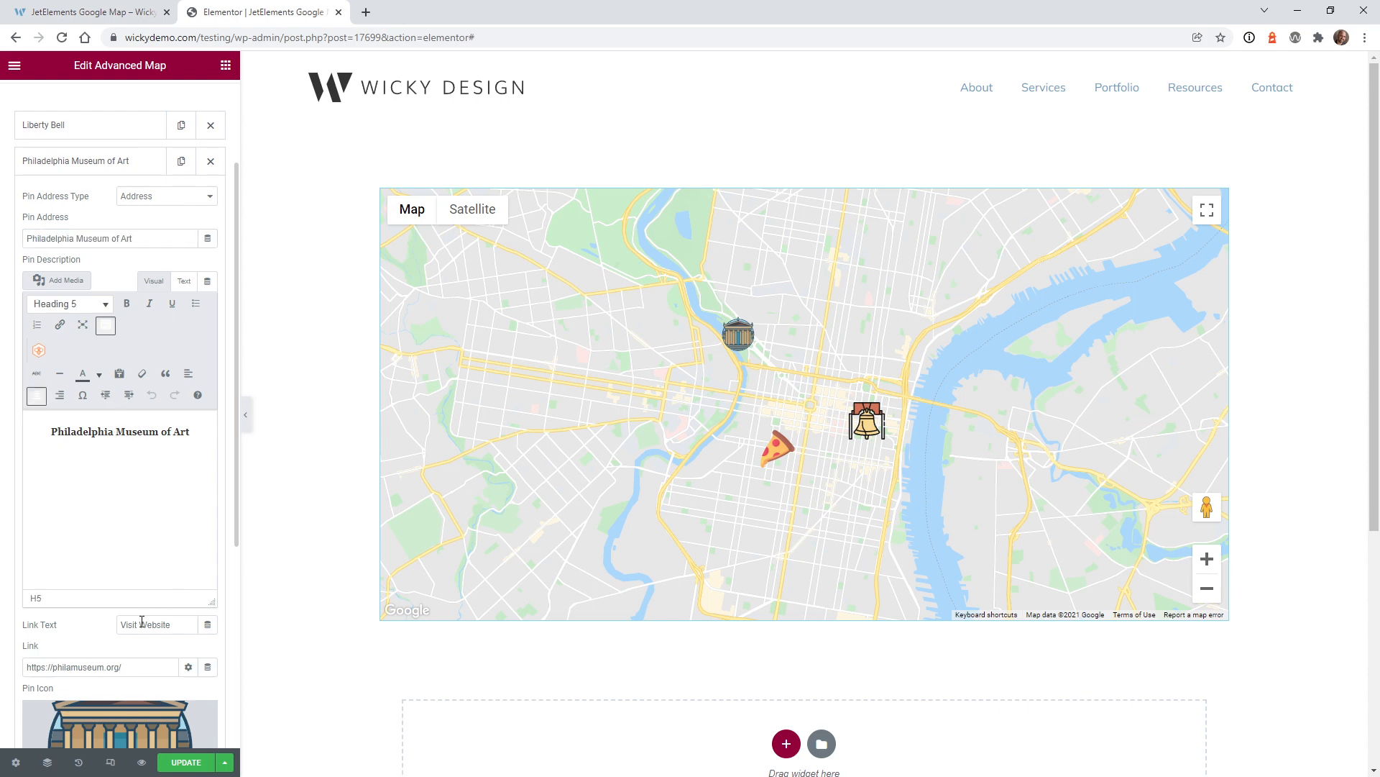
click(737, 337)
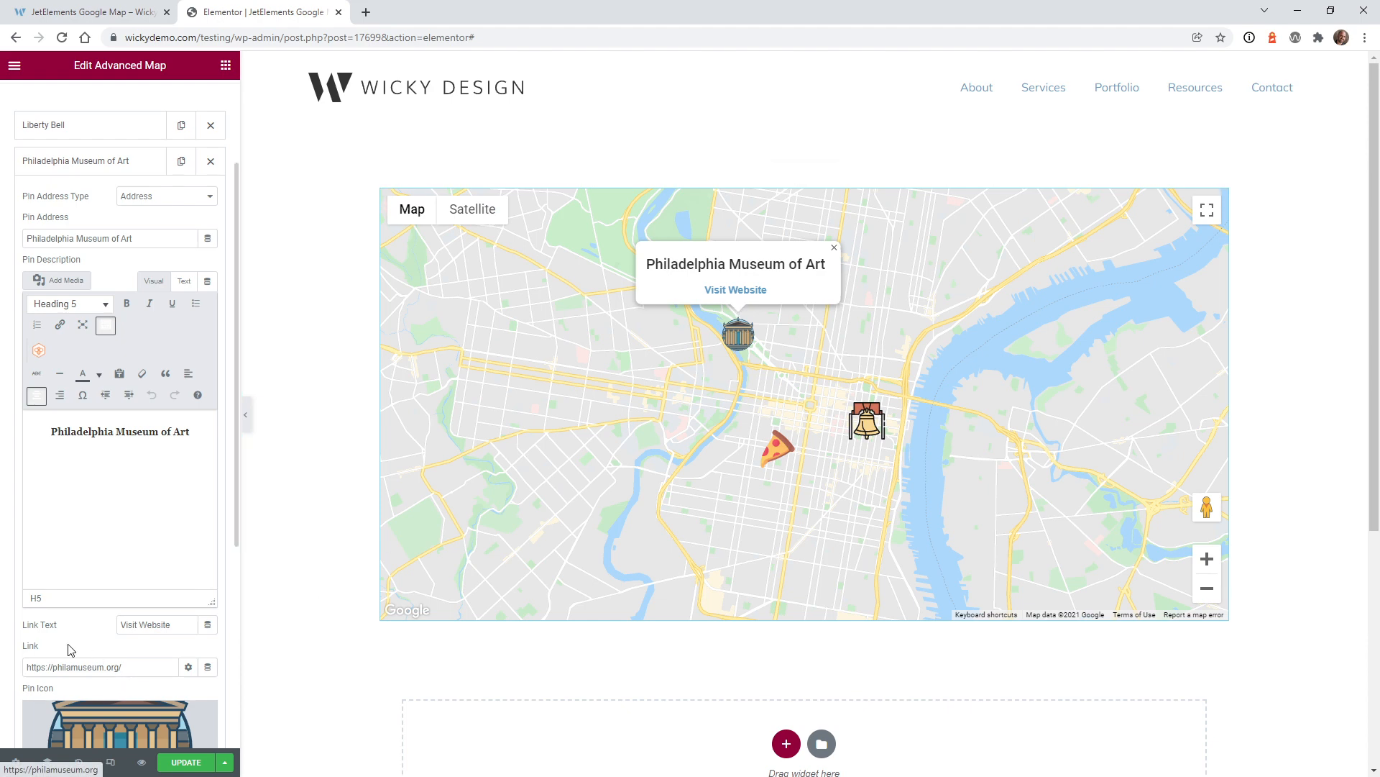
scroll(72, 640, down, 4)
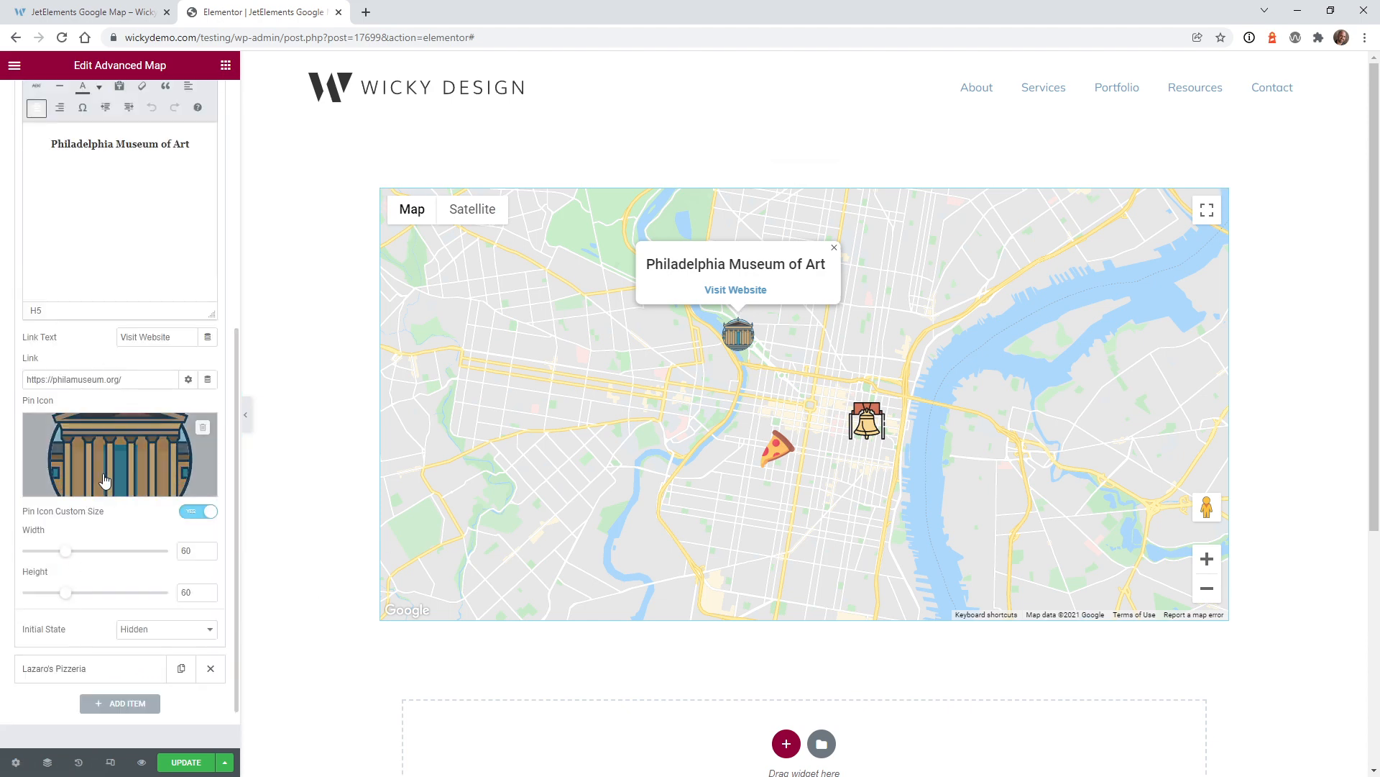
- Expand the Lazaro's Pizzeria pin to review its description, link and icon settings, and collapse it again
click(95, 672)
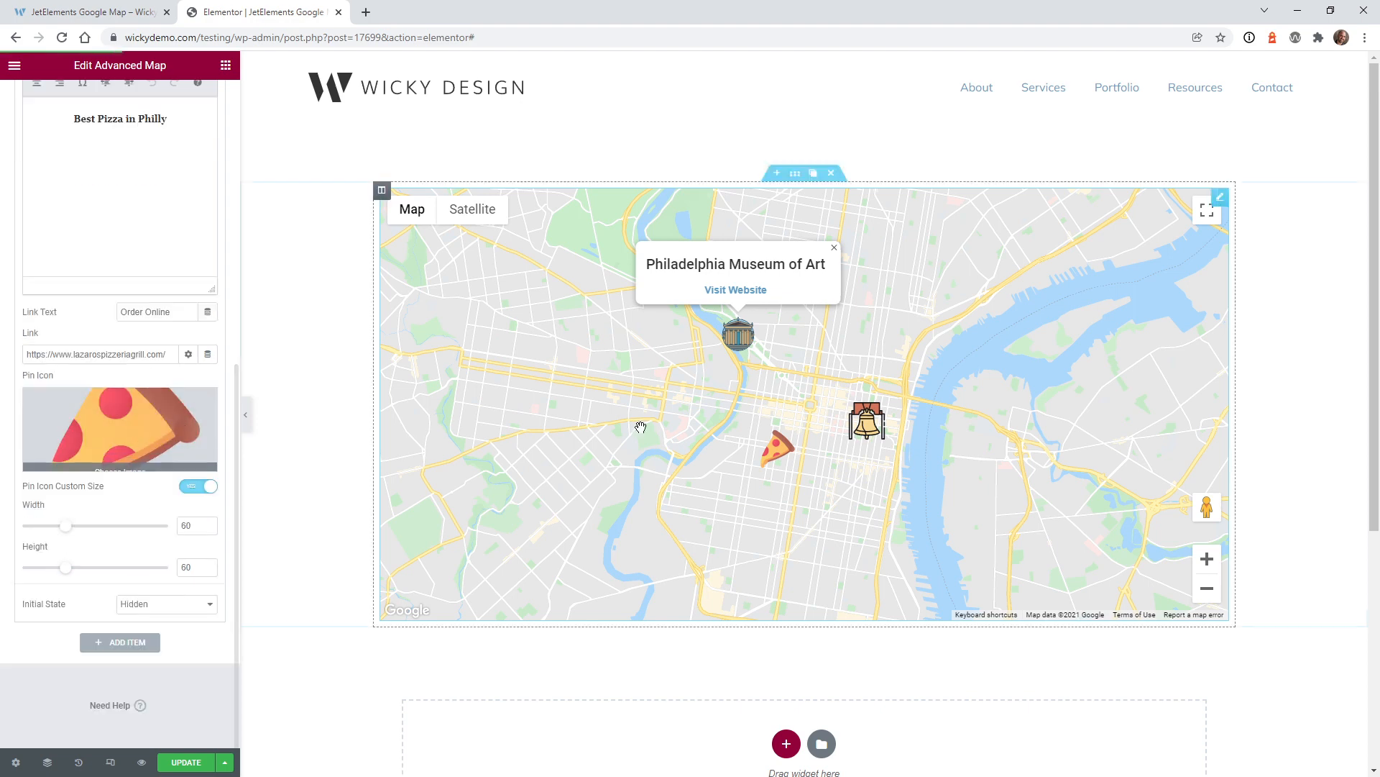
scroll(160, 520, up, 4)
scroll(115, 292, up, 3)
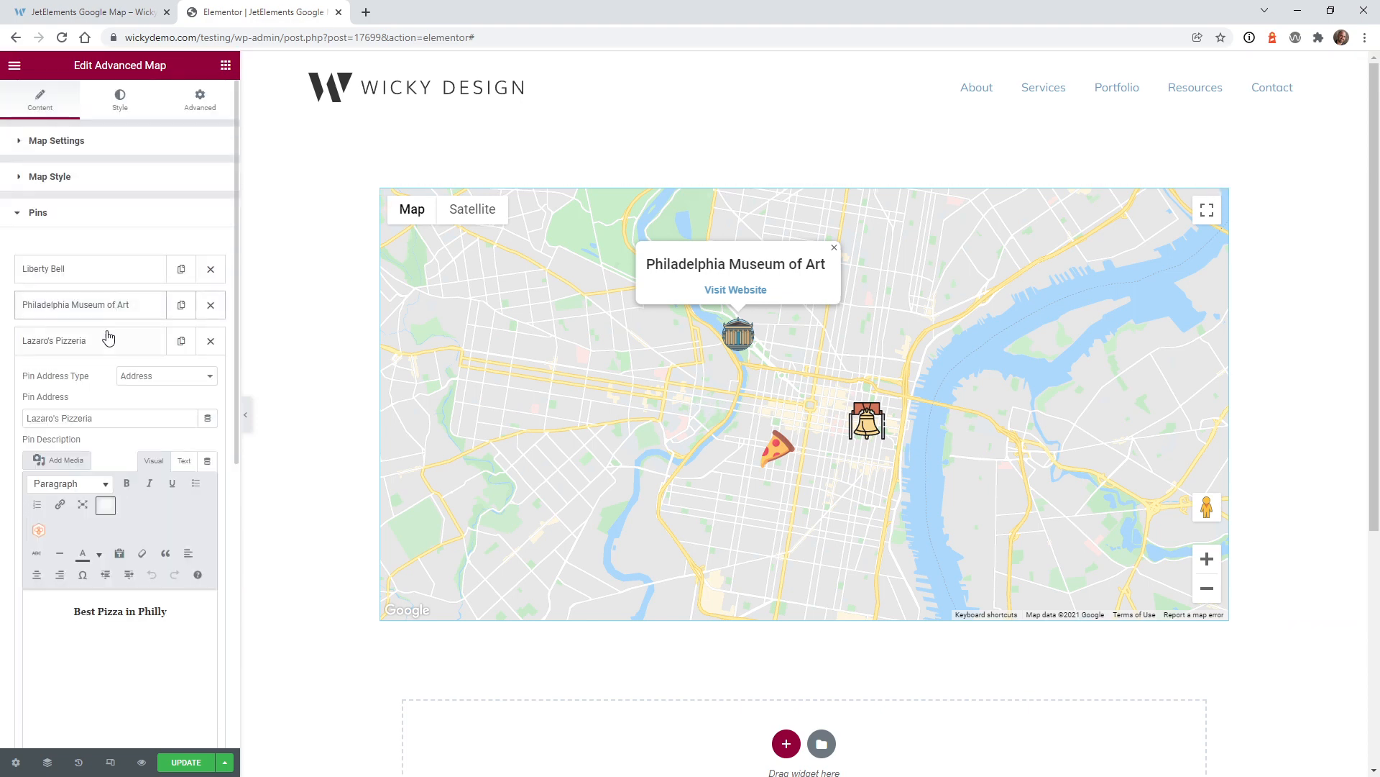
click(97, 341)
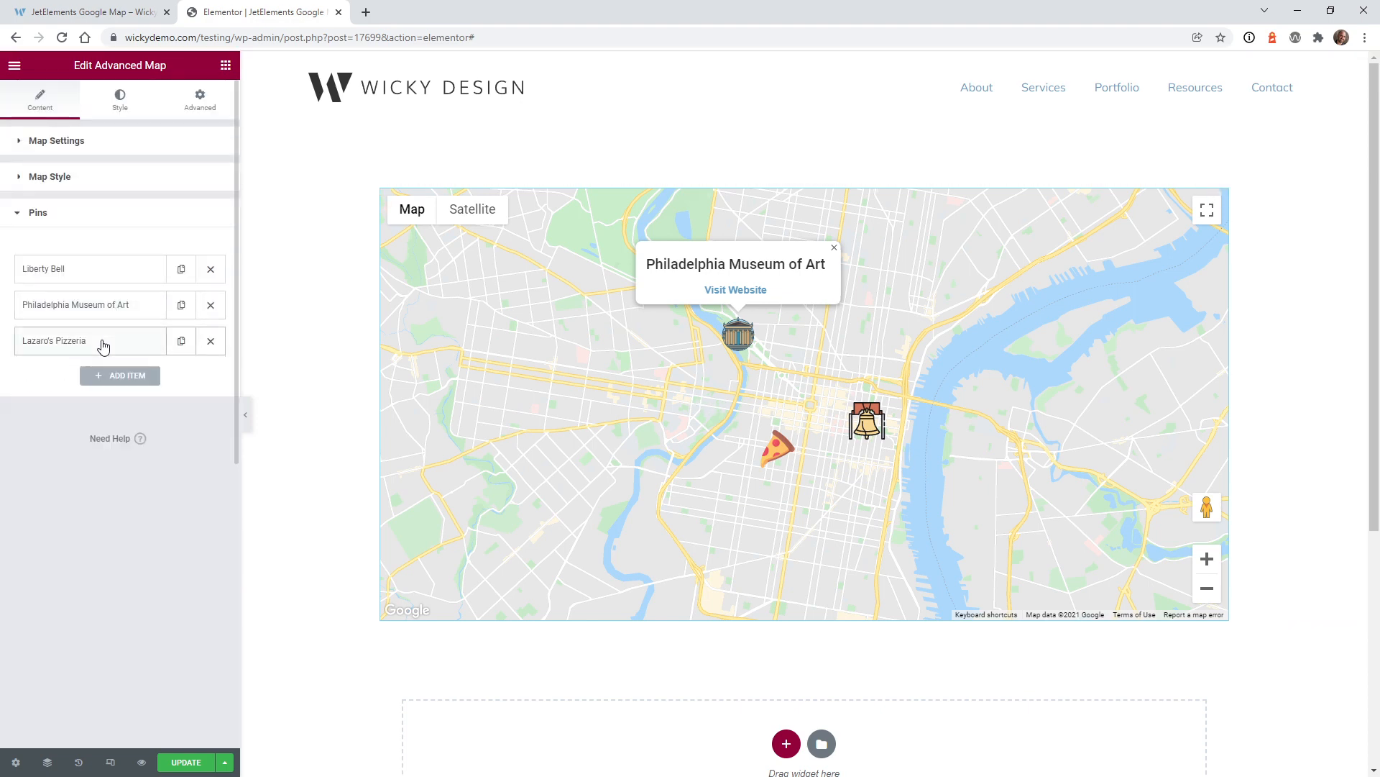
- In the map widget's style settings, set the Pin Width to 310
click(131, 113)
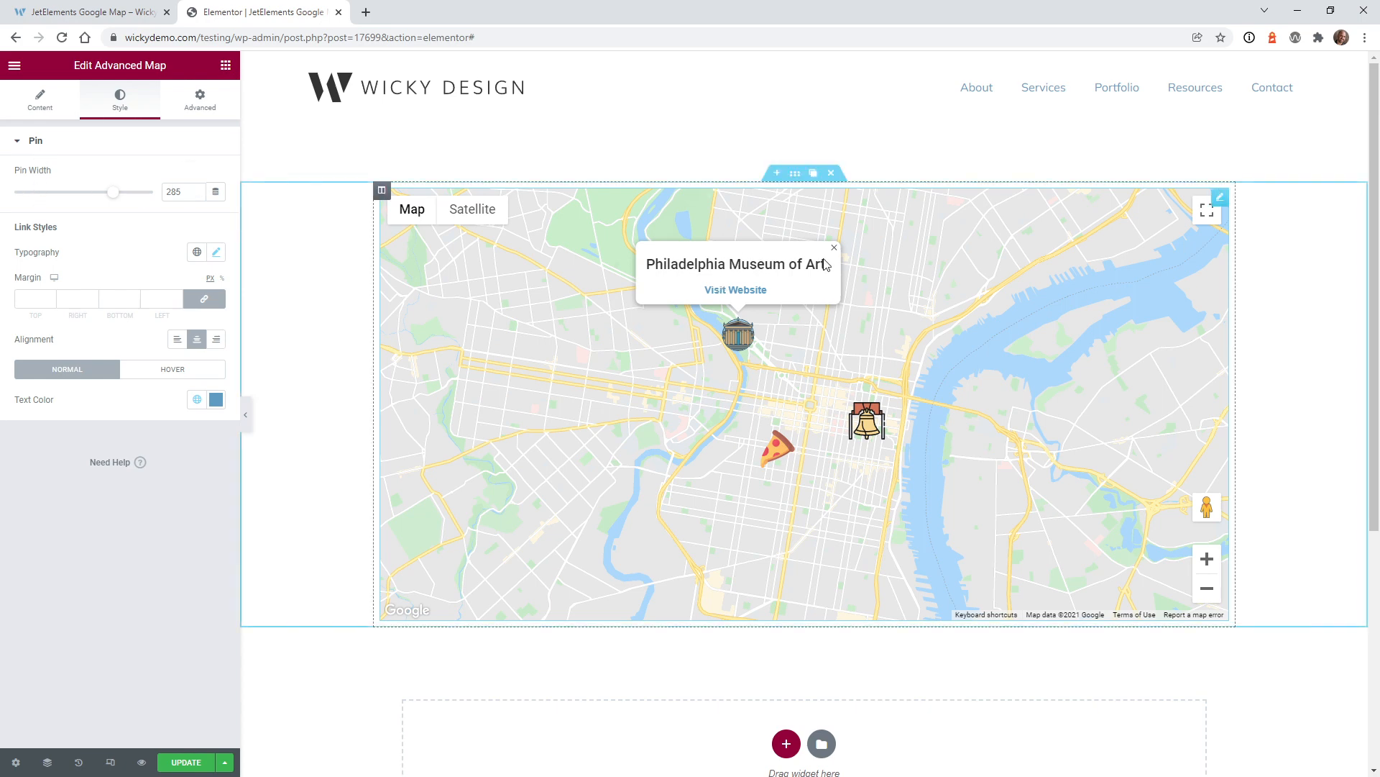
mouse_move(116, 197)
mouse_down()
mouse_move(156, 204)
mouse_move(43, 197)
mouse_move(126, 213)
mouse_up()
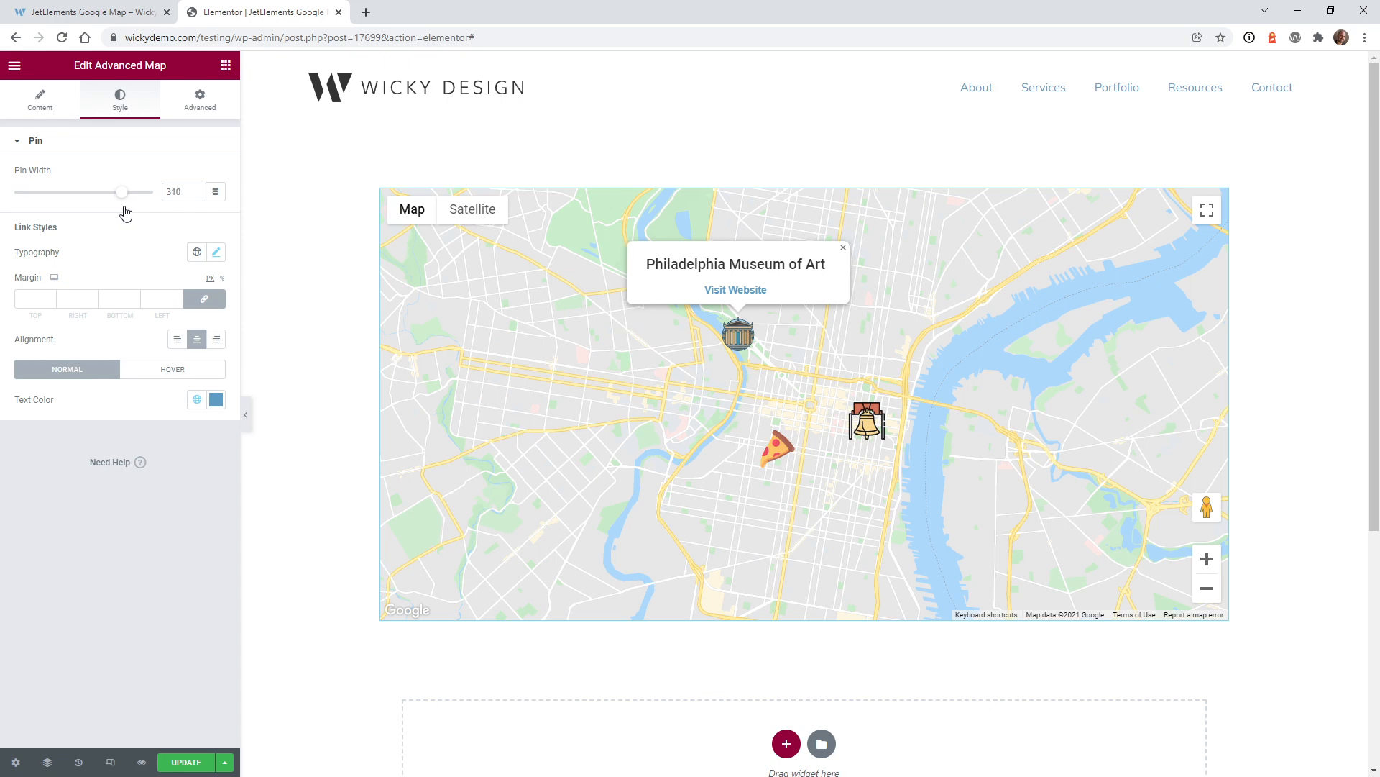
- Preview the page in the mobile layout and zoom the map out to examine the museum popup
click(110, 762)
click(770, 66)
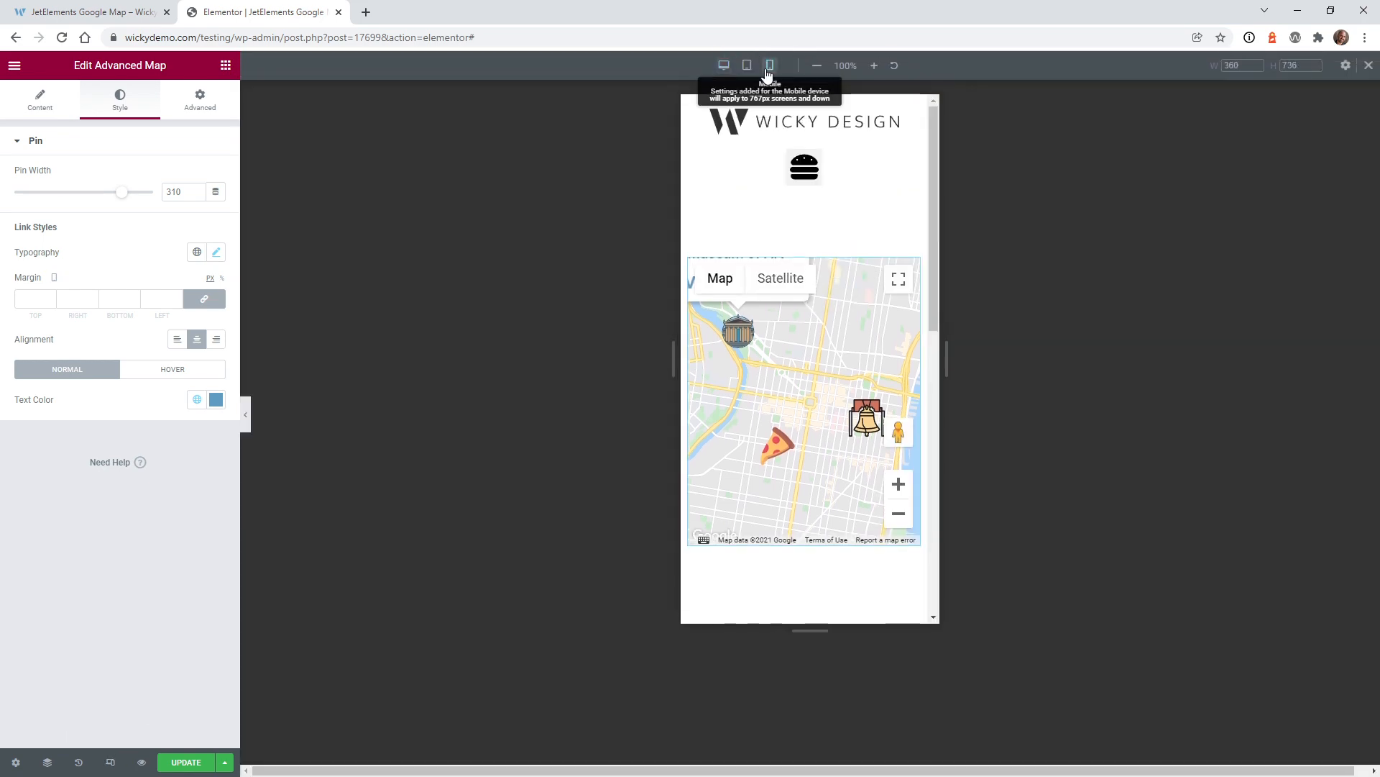
click(903, 520)
click(899, 514)
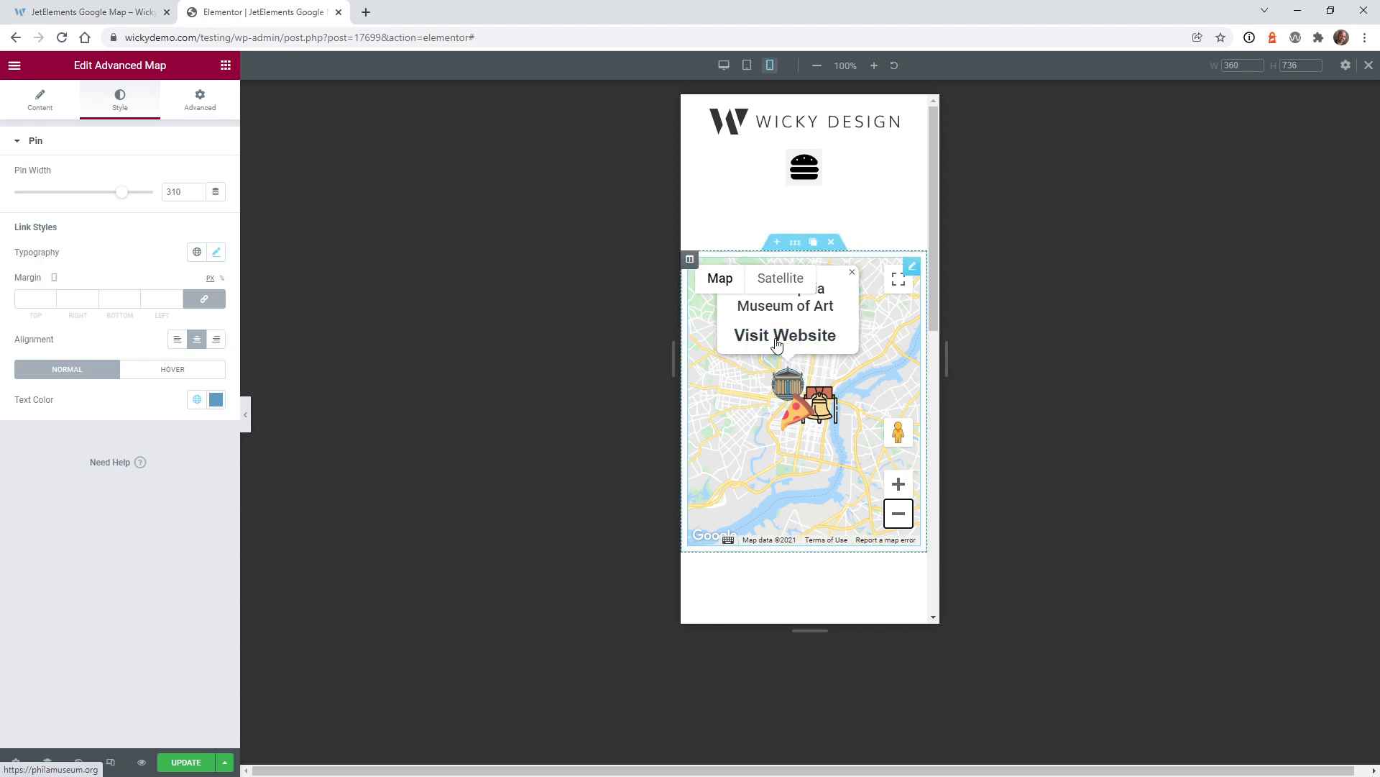
- Set the popup link's mobile typography size to 15 px and leave the responsive preview
click(217, 255)
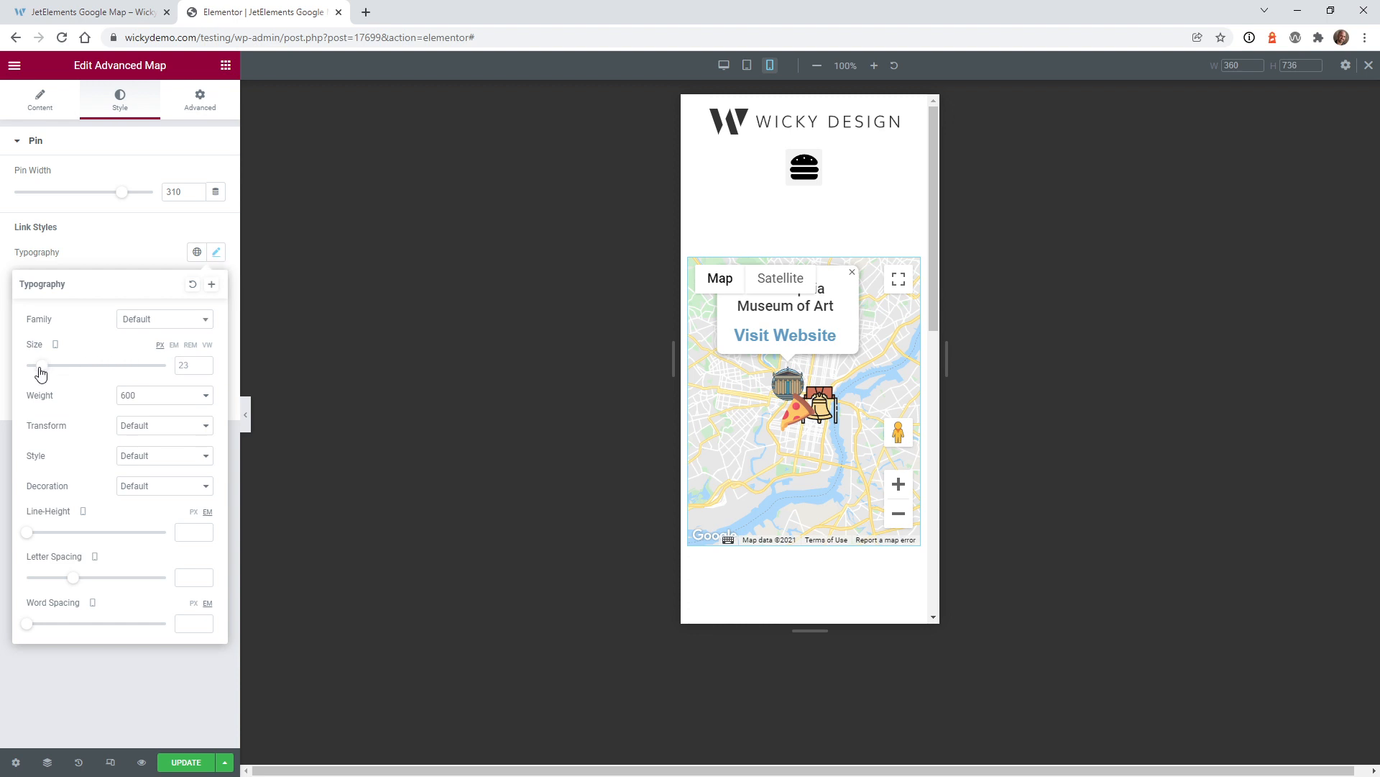
drag(41, 372, 37, 370)
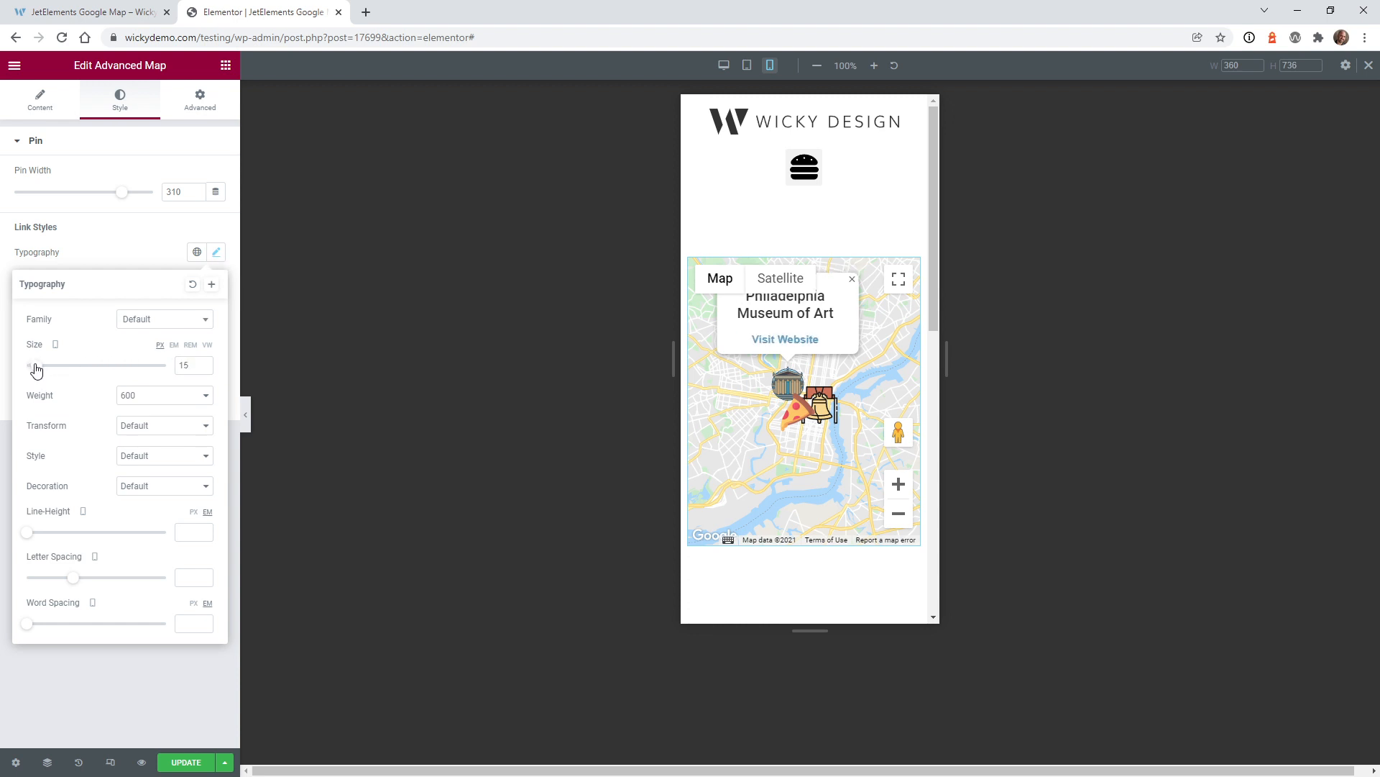
click(131, 694)
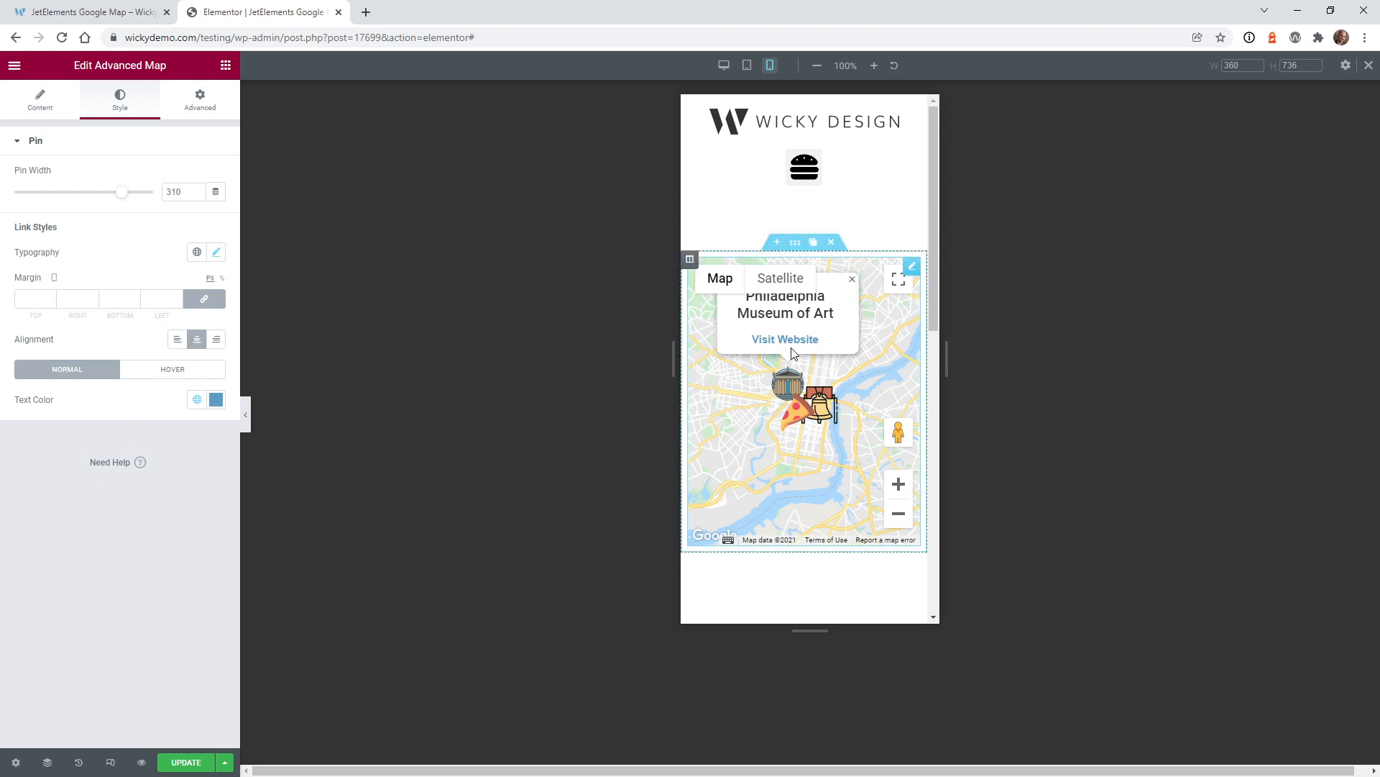
mouse_move(742, 289)
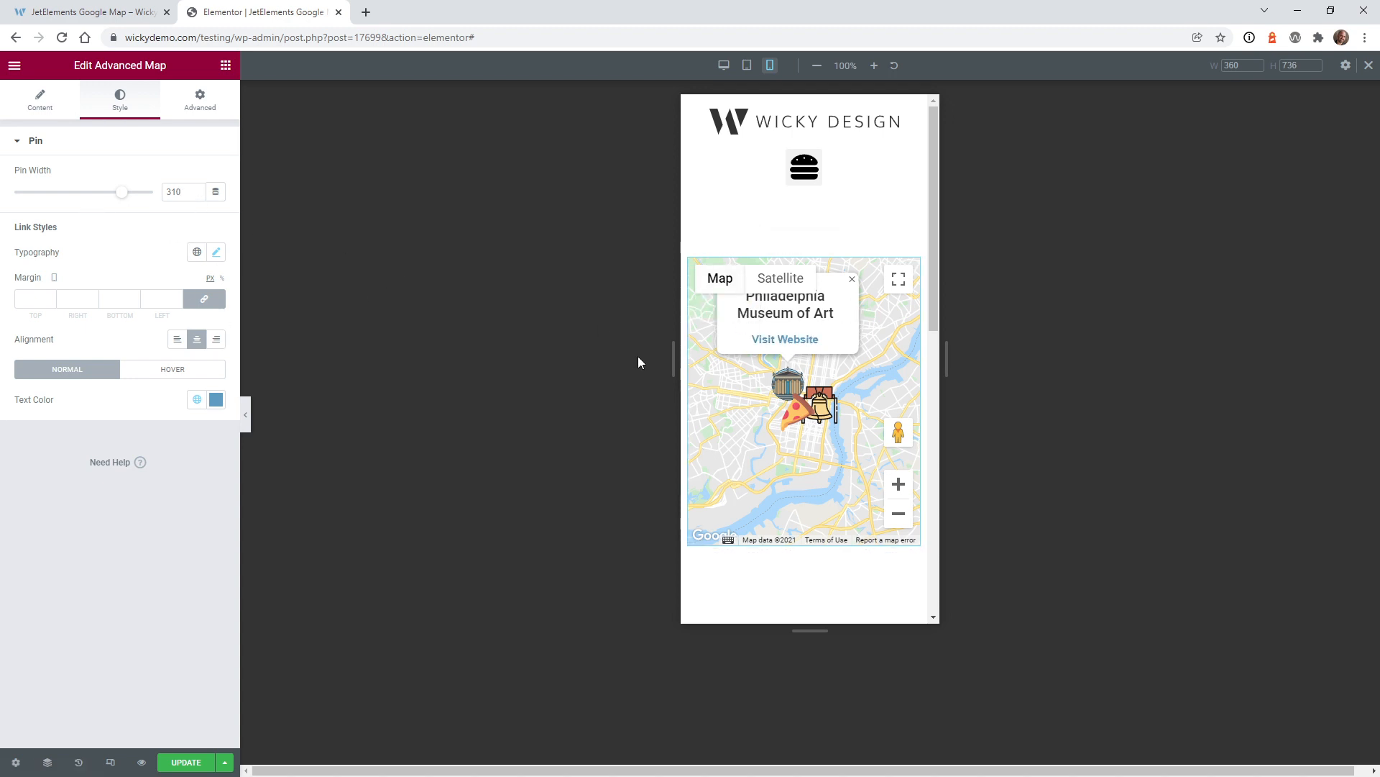
click(1369, 65)
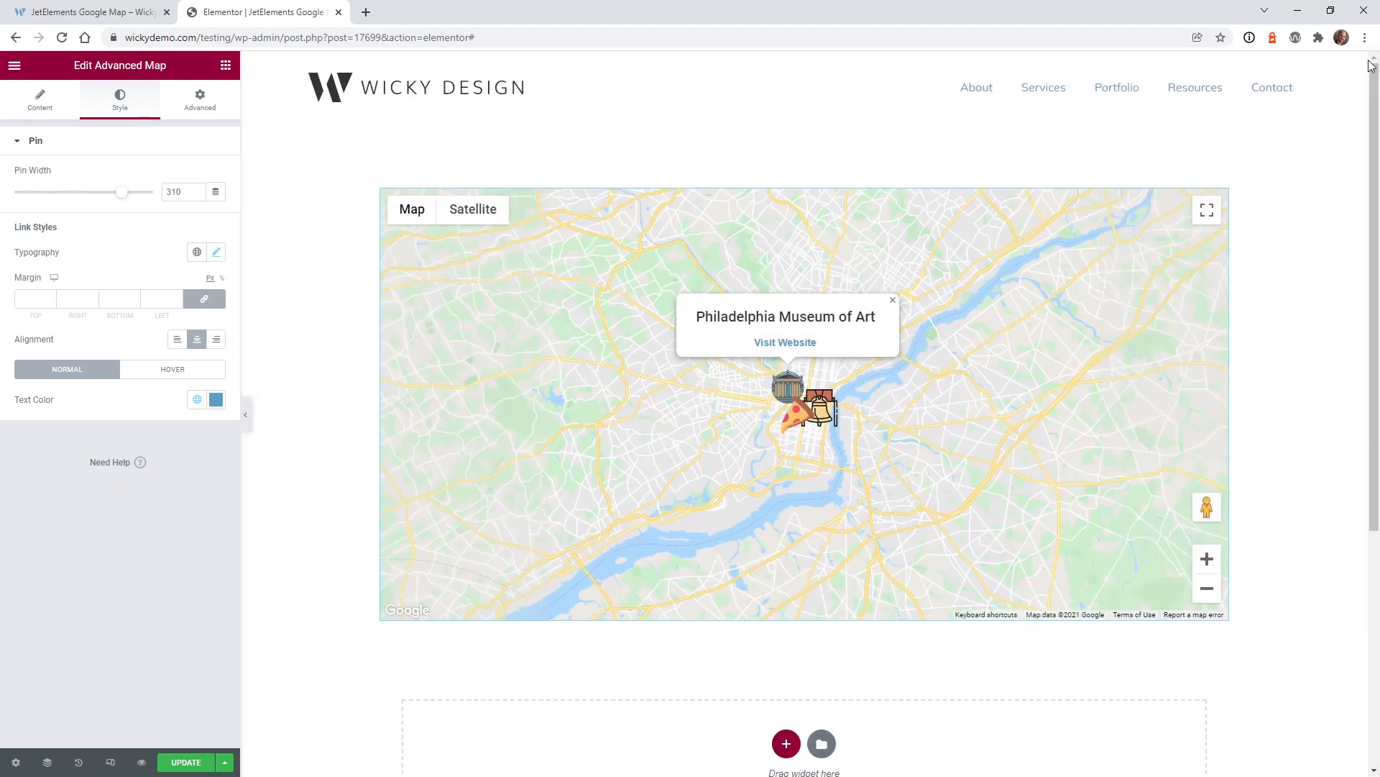
- Try a 34 px desktop typography size for the popup link, and reduce it to a more moderate size below 25 px
click(1207, 560)
click(1207, 560)
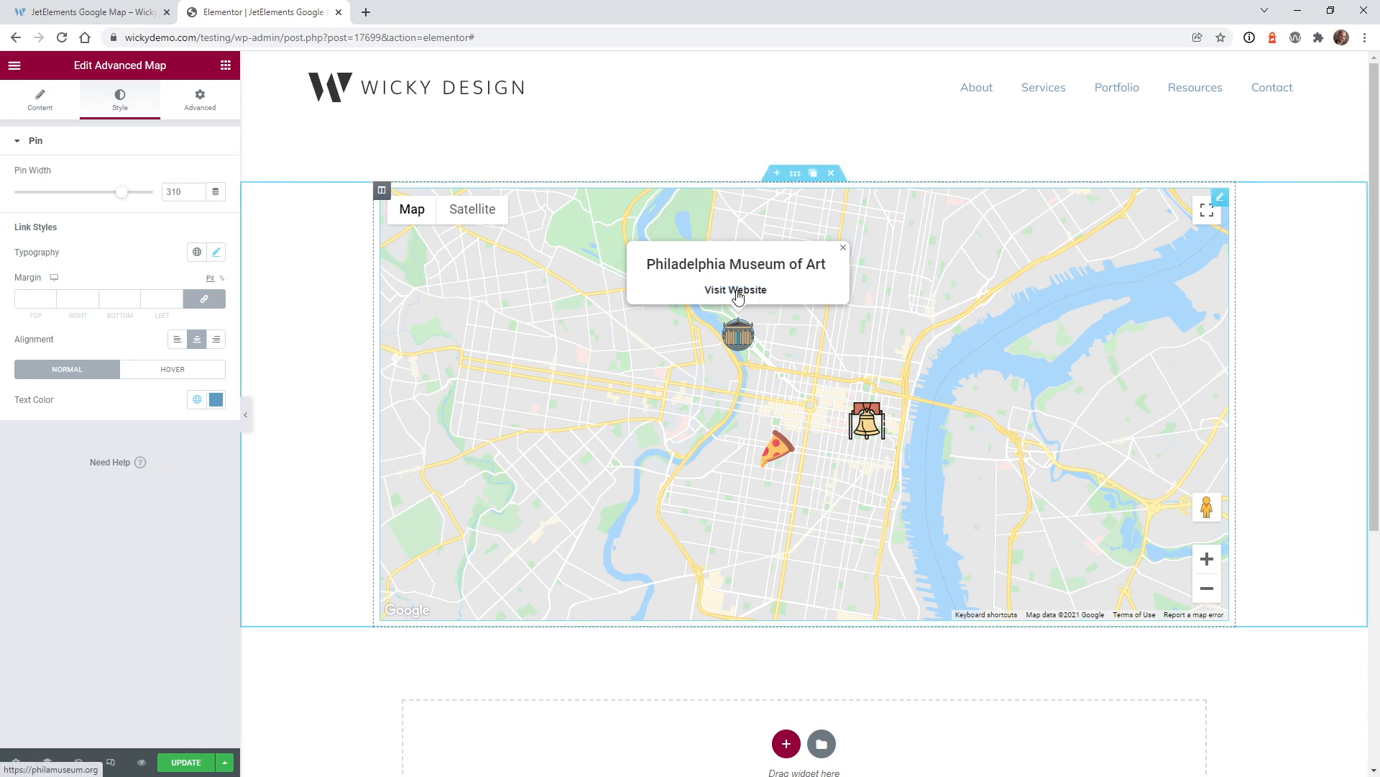
click(217, 254)
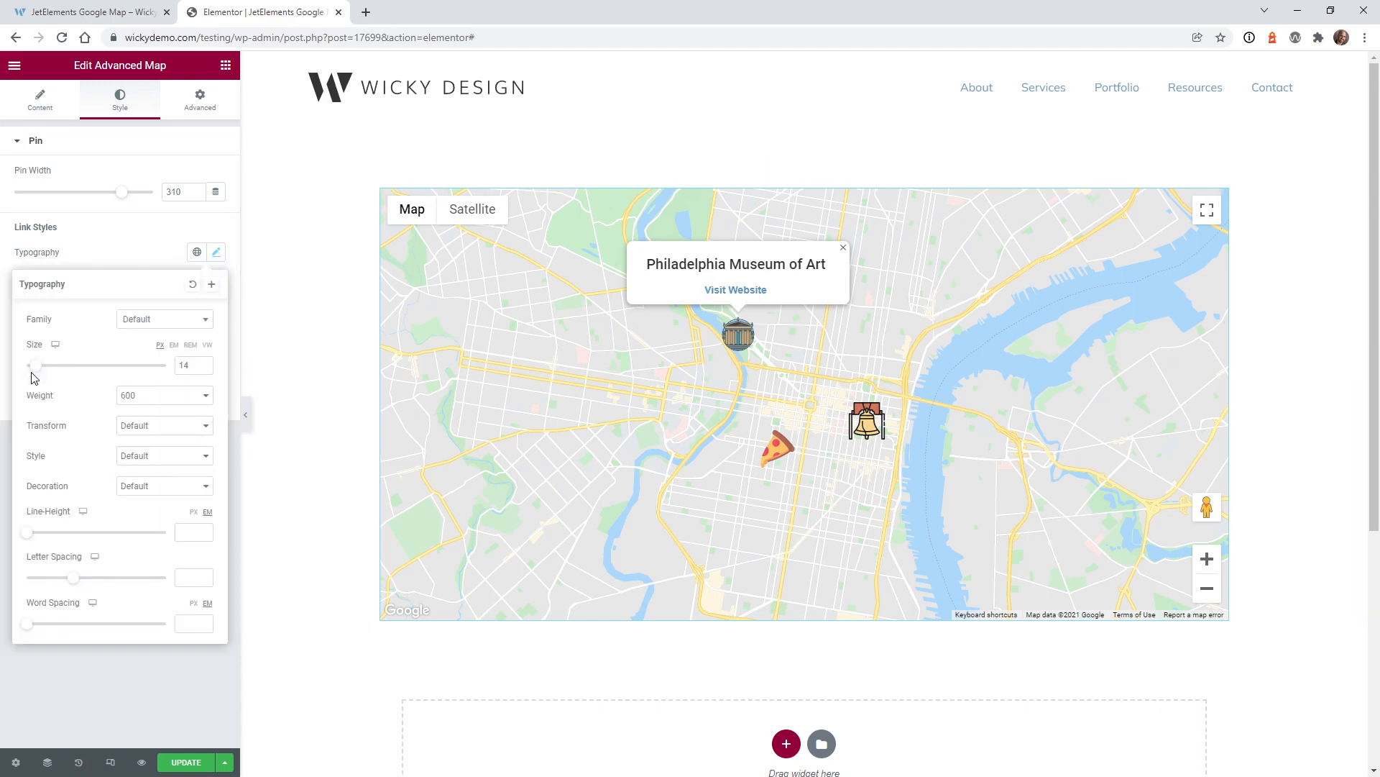
drag(36, 367, 41, 368)
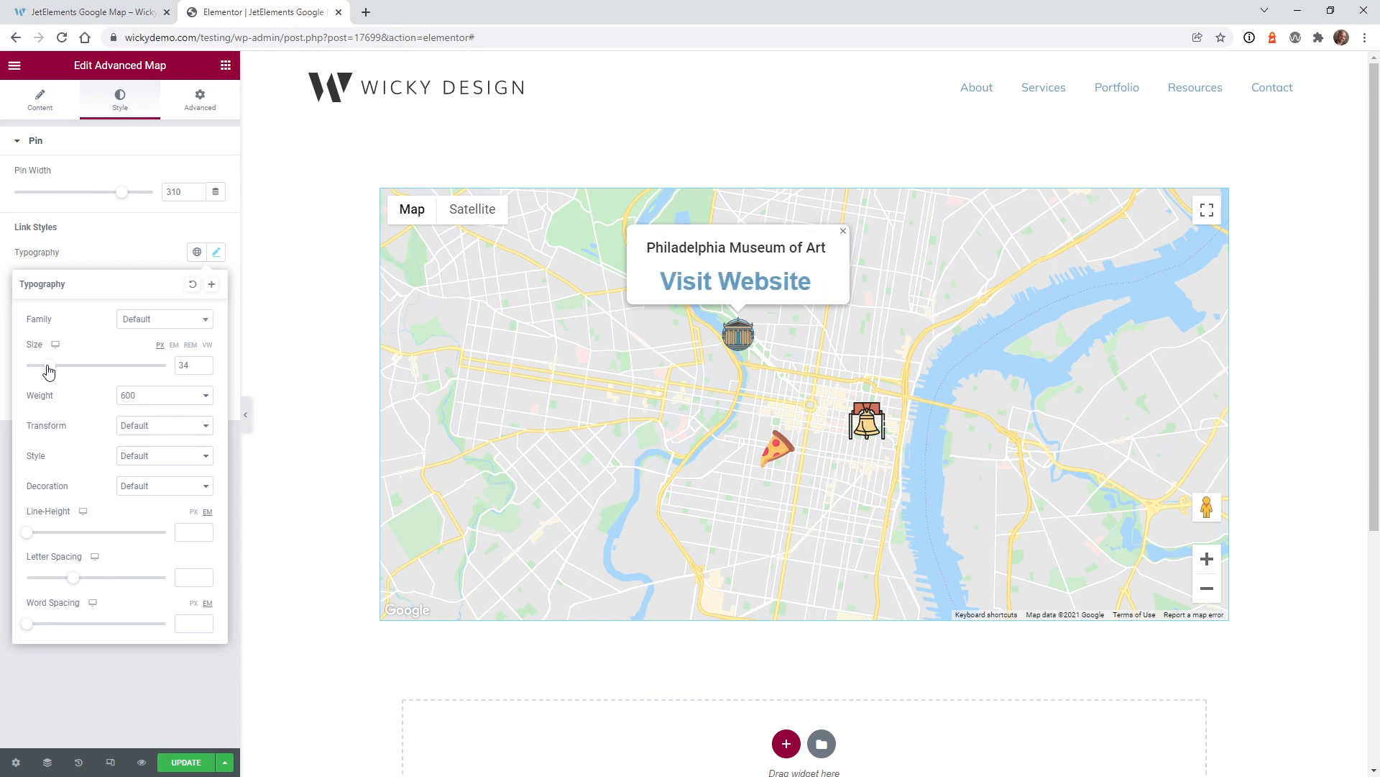
click(125, 684)
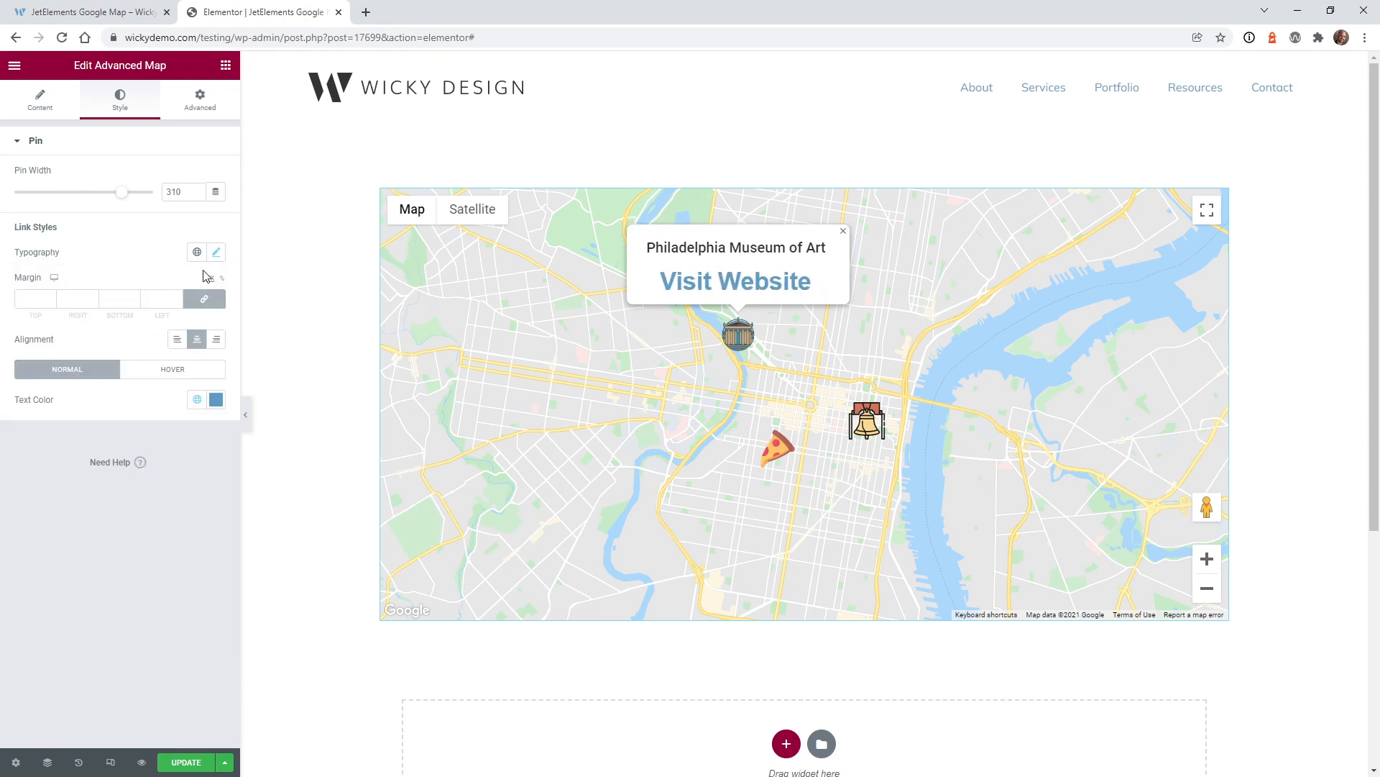
click(215, 253)
drag(52, 370, 44, 370)
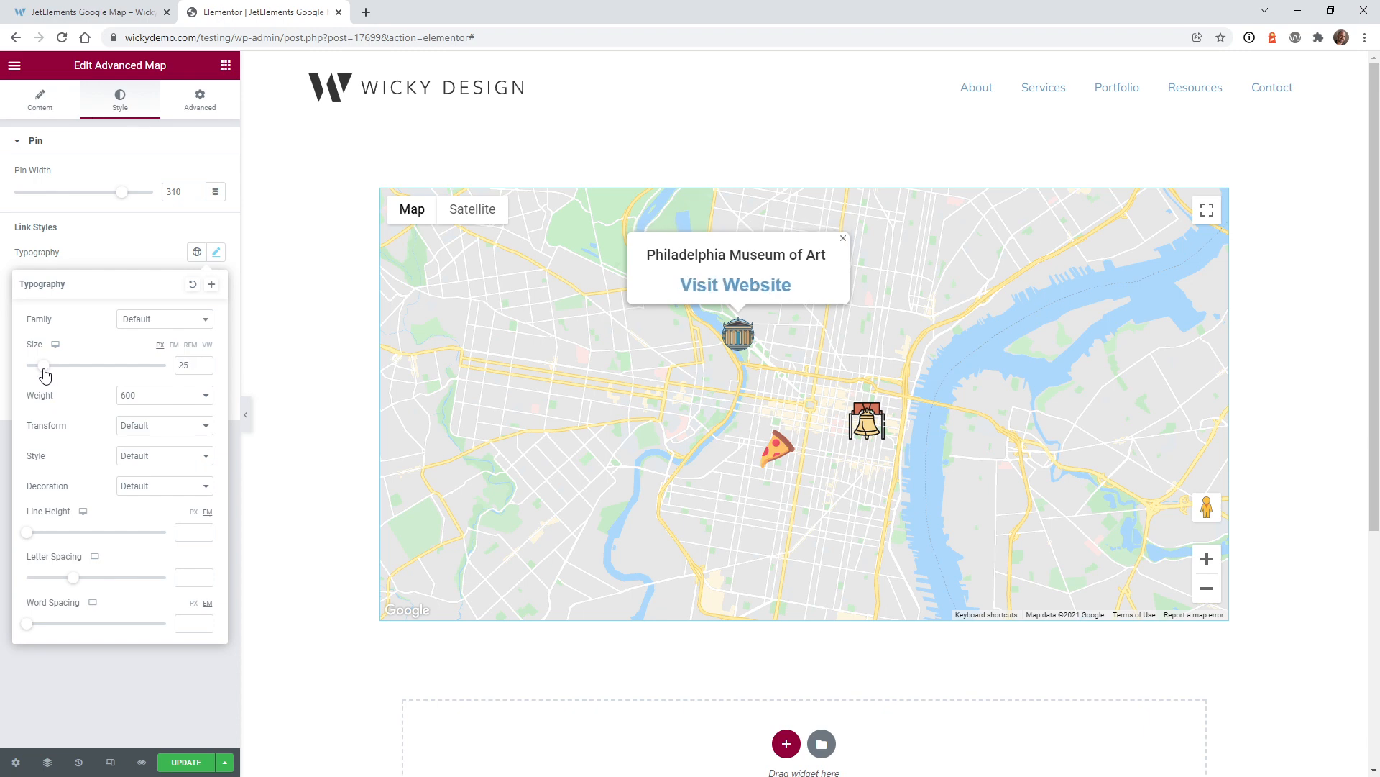
click(120, 662)
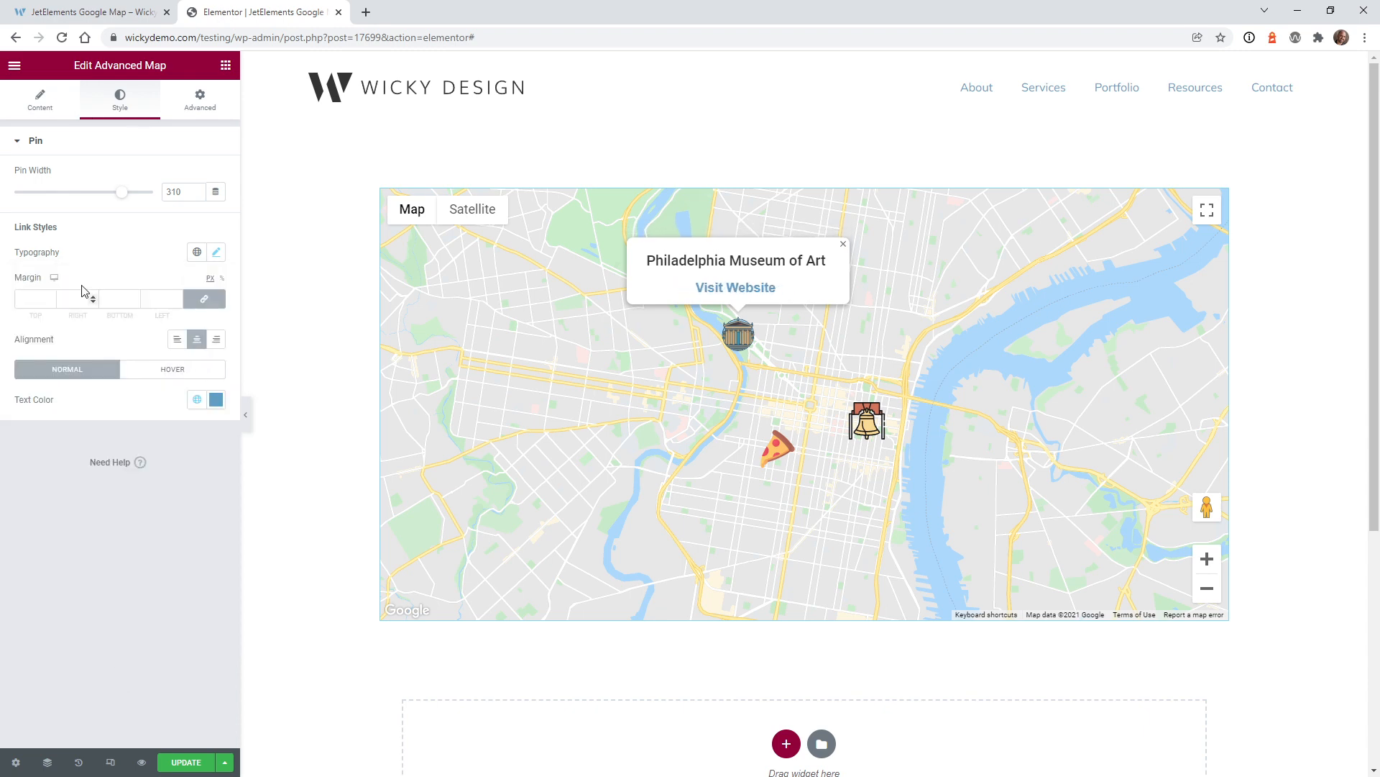
- Unlink the popup link's margin values and set only its bottom margin to 20 px
click(38, 300)
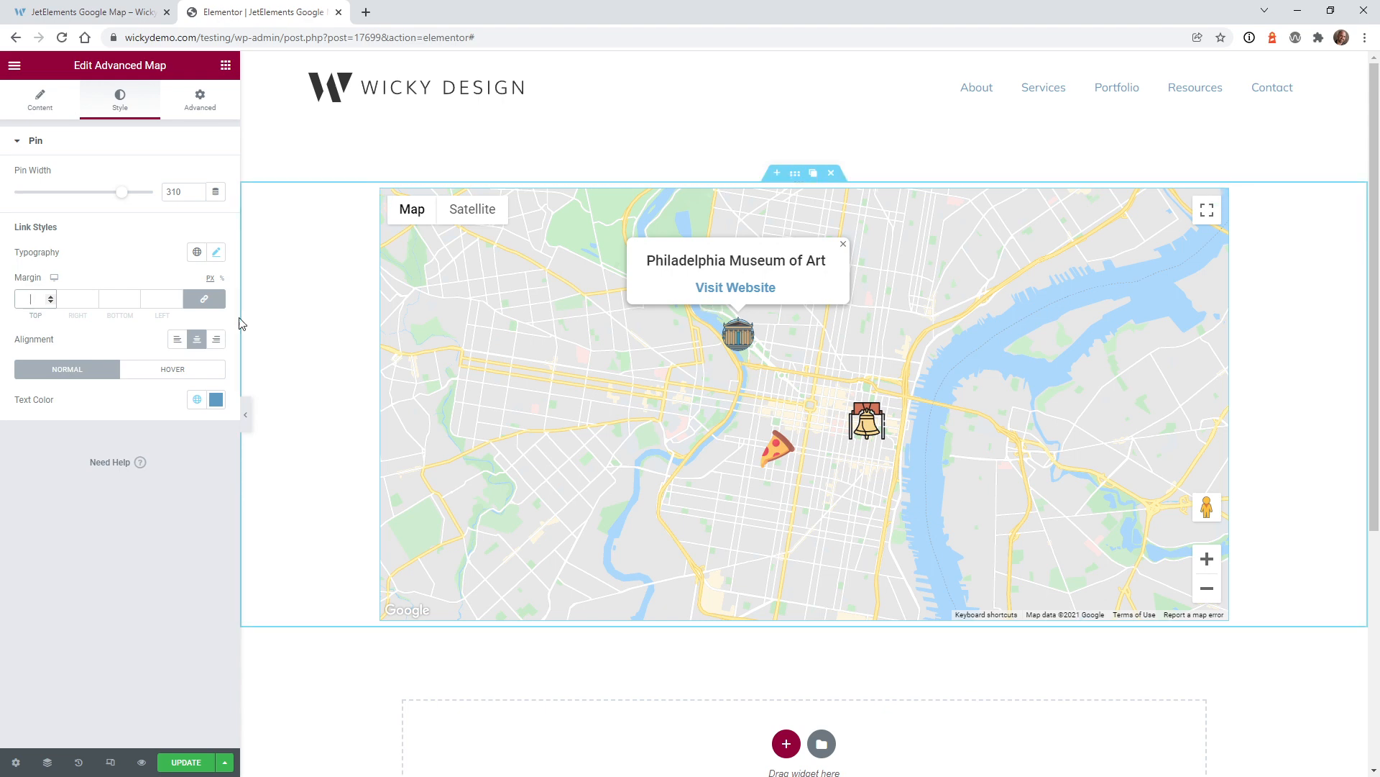
click(214, 307)
click(113, 299)
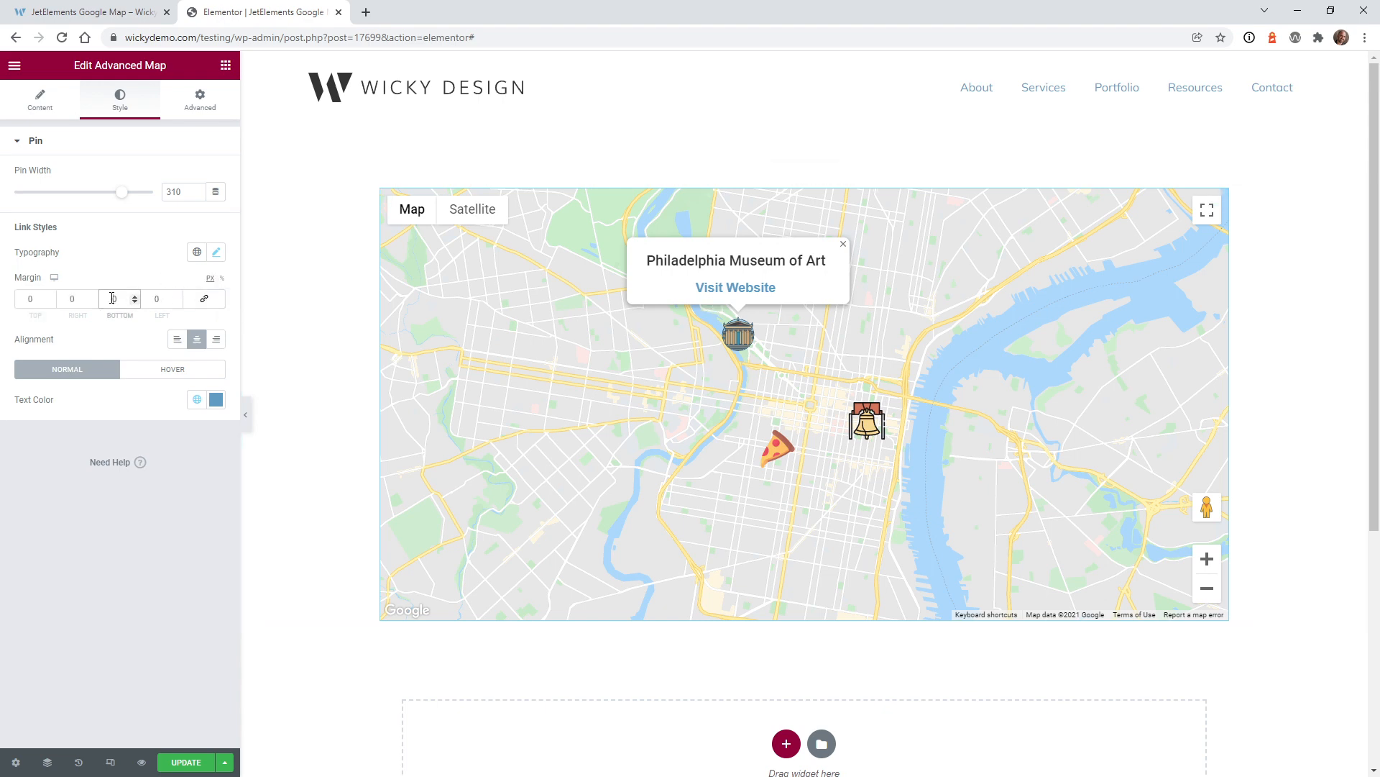
text(2)
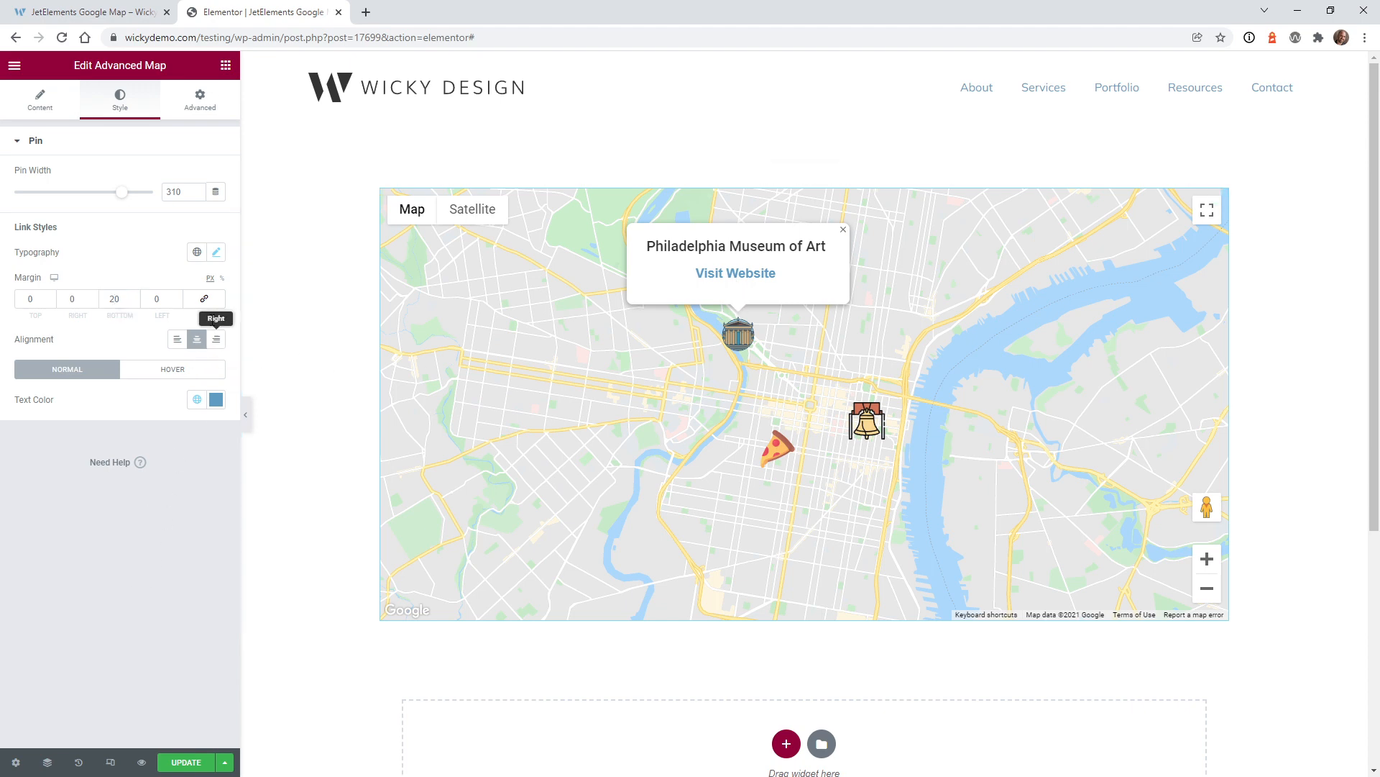
- Try the Left and Right alignments for the popup link, and return it to Center
click(177, 340)
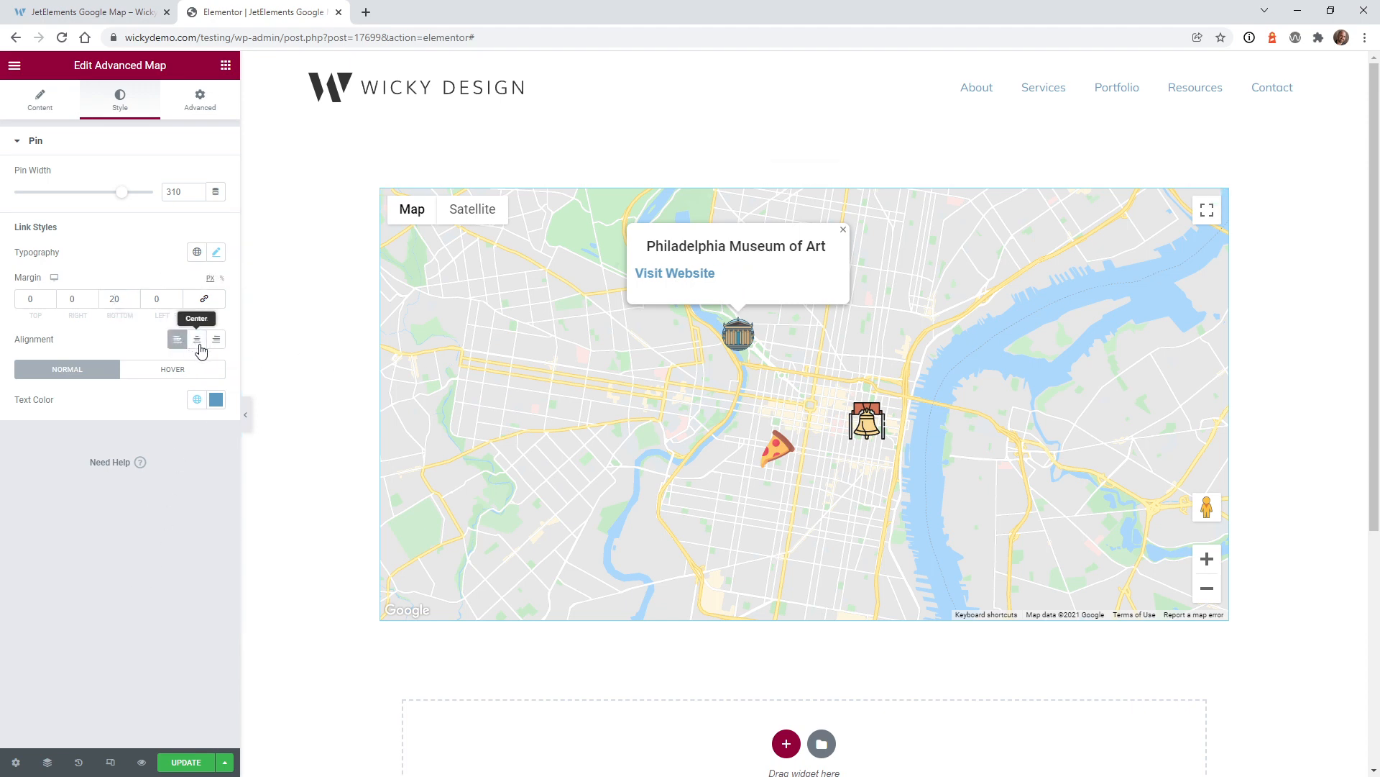
click(199, 344)
click(216, 344)
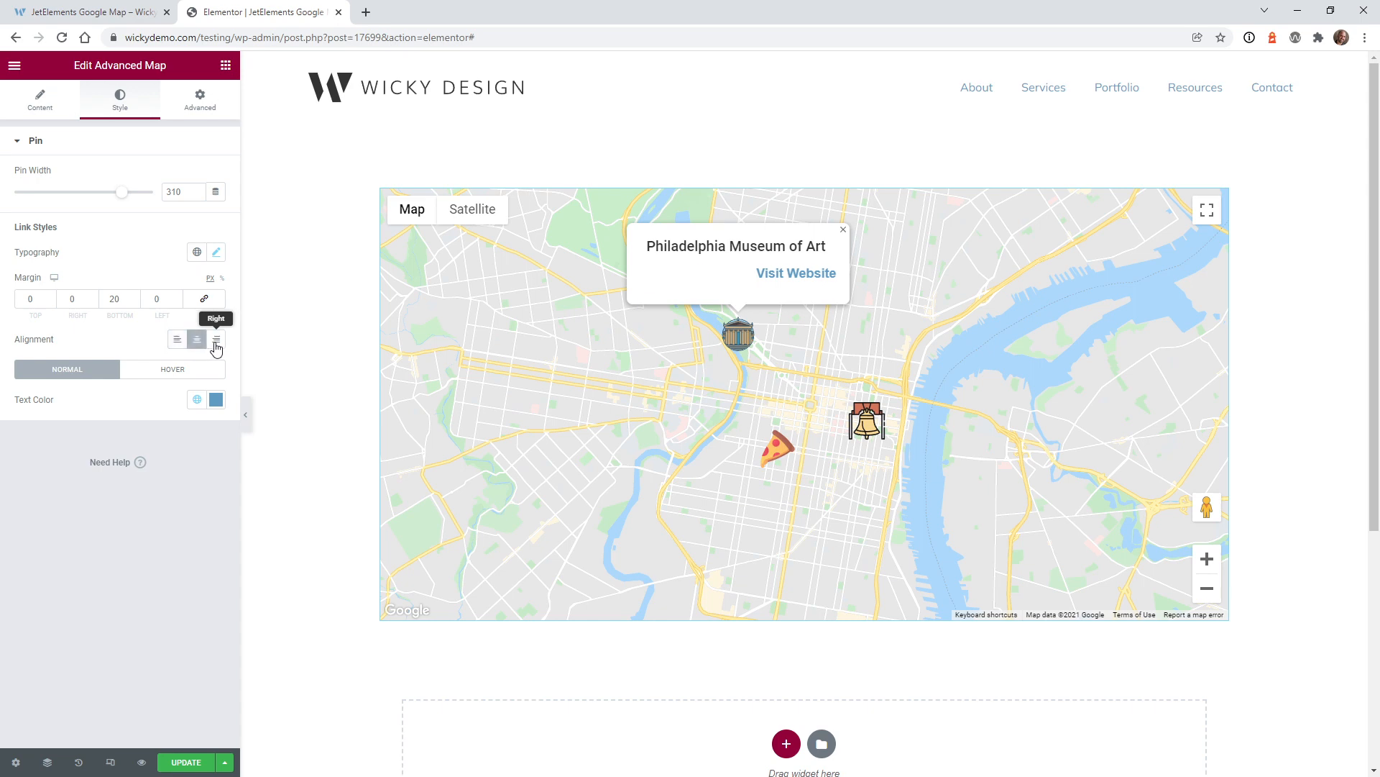
click(193, 344)
click(177, 340)
click(197, 343)
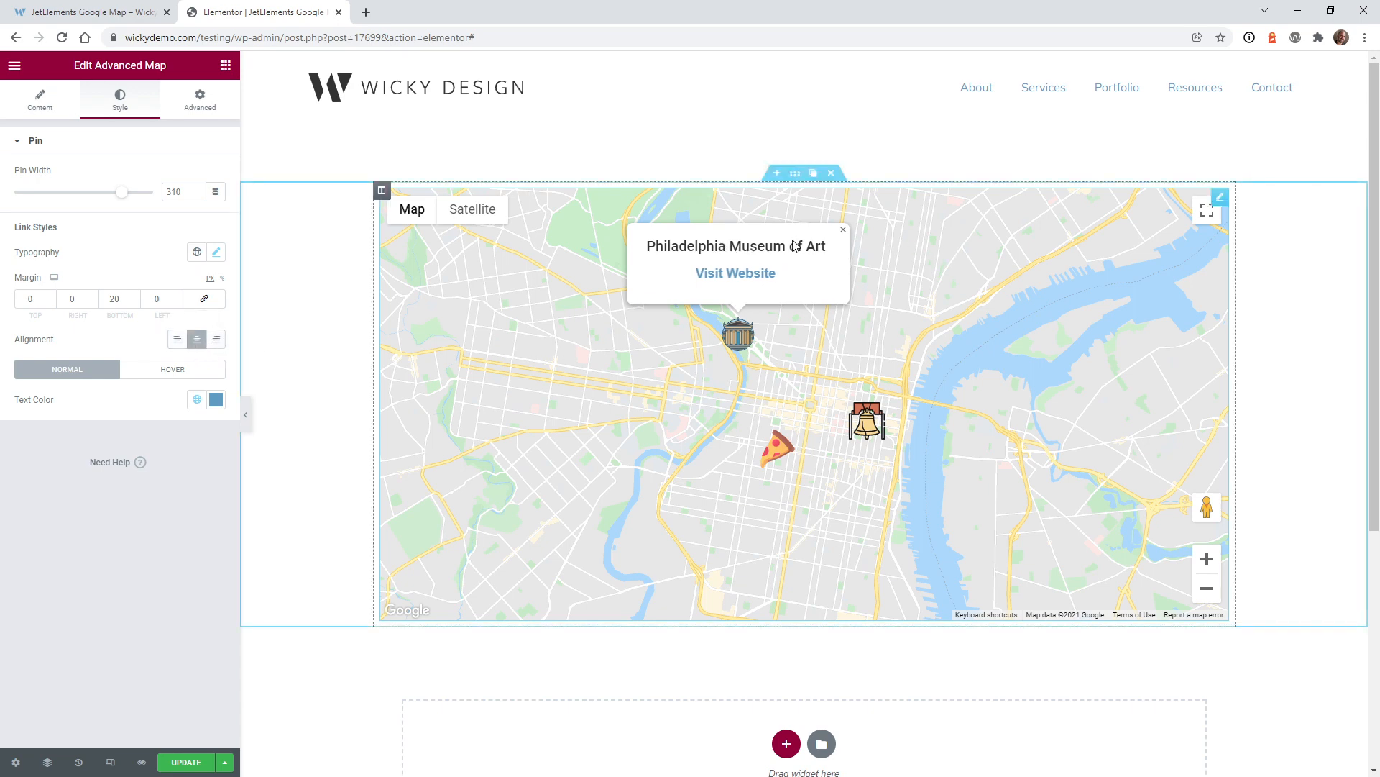
click(178, 340)
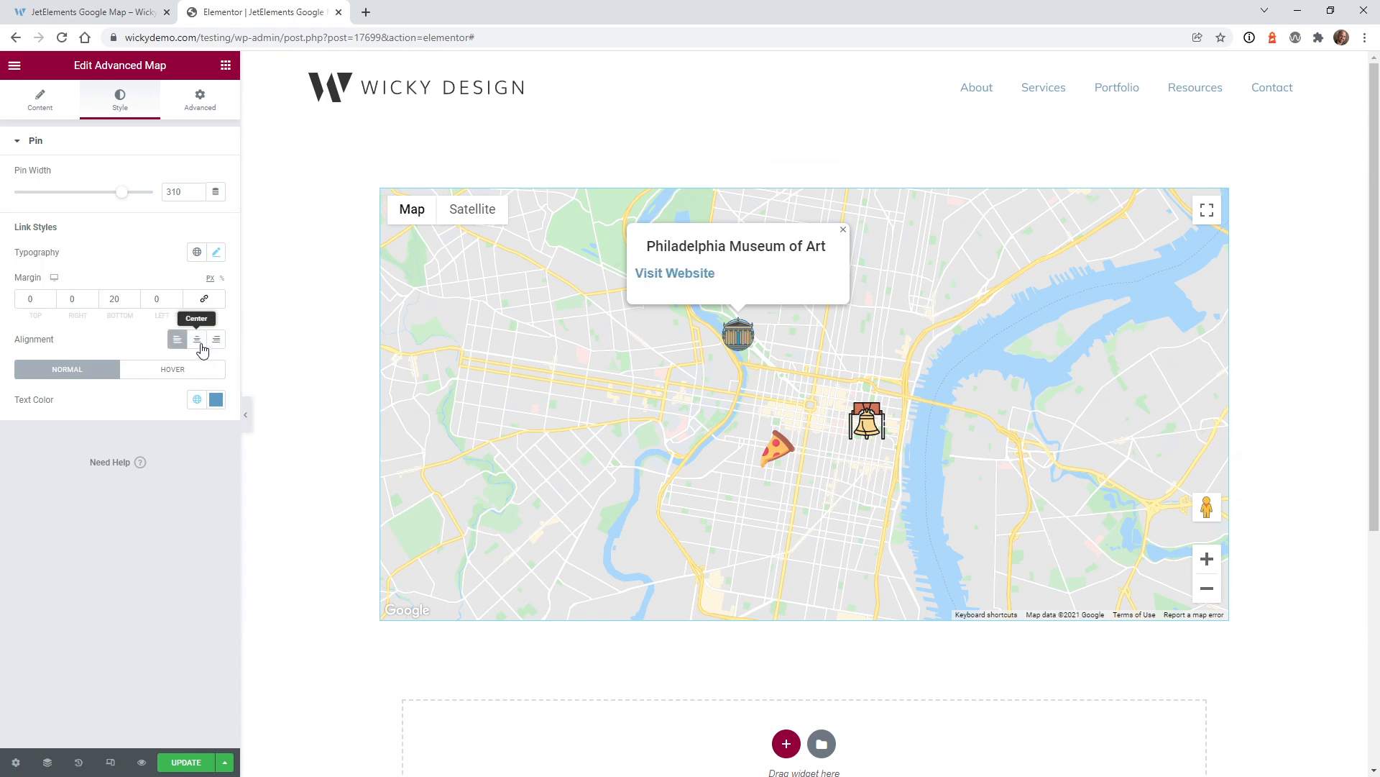
click(198, 343)
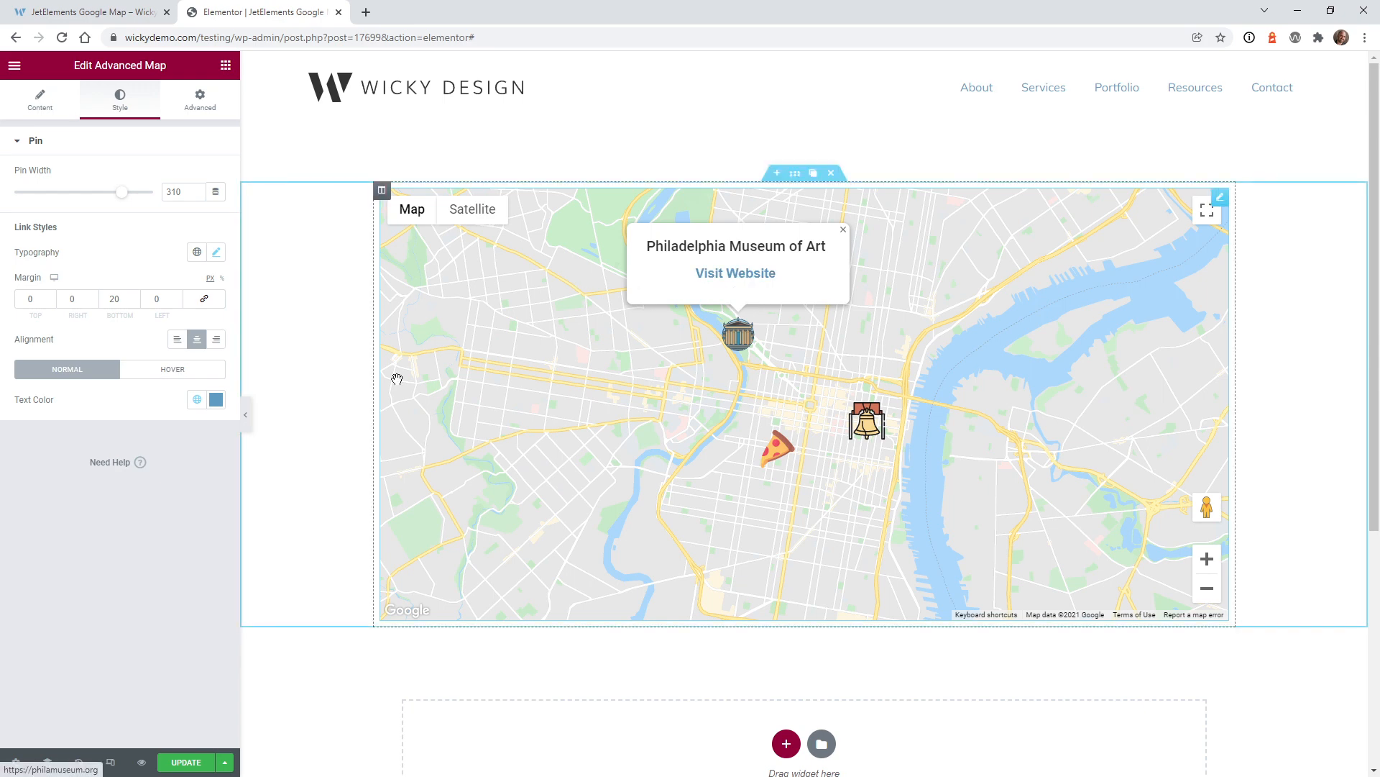
- View the link's text color setting for the Hover state, and return to the Normal state
click(190, 370)
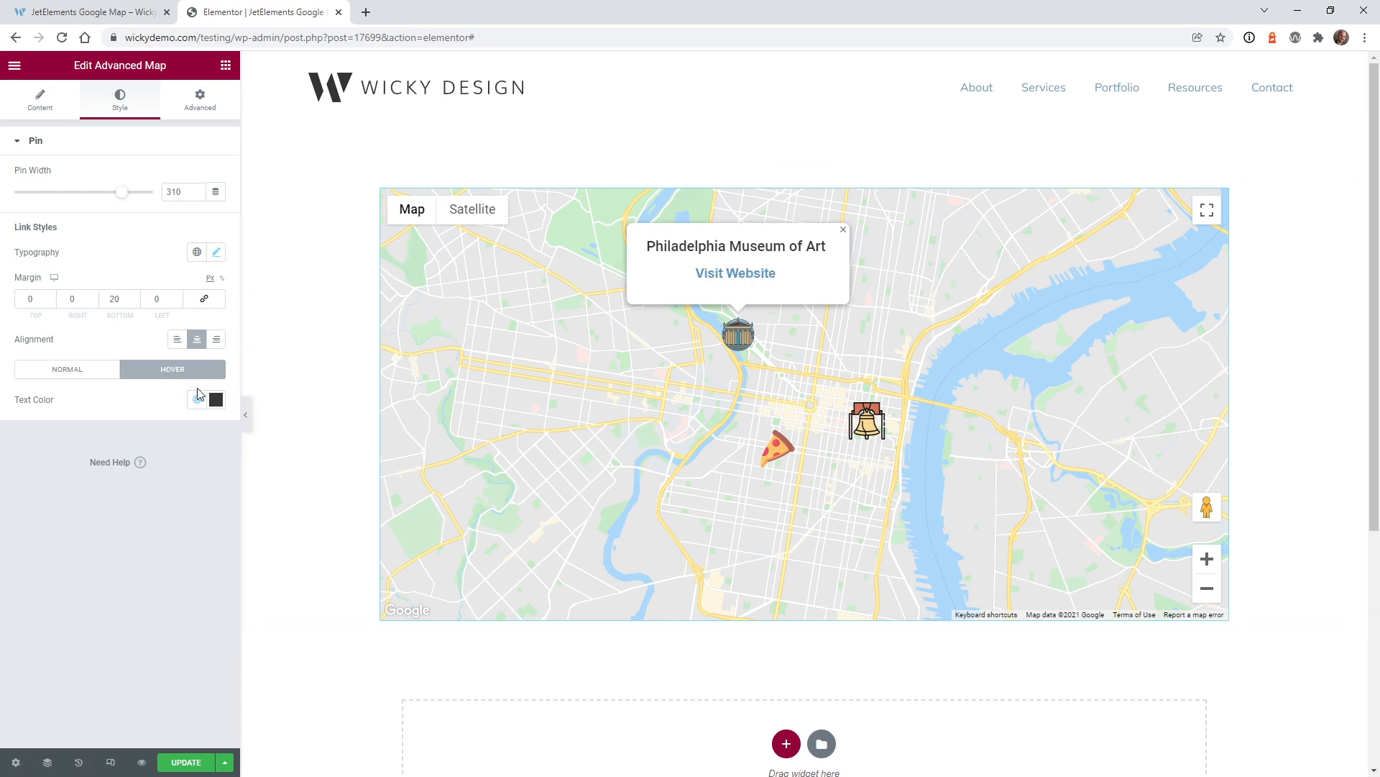
click(68, 374)
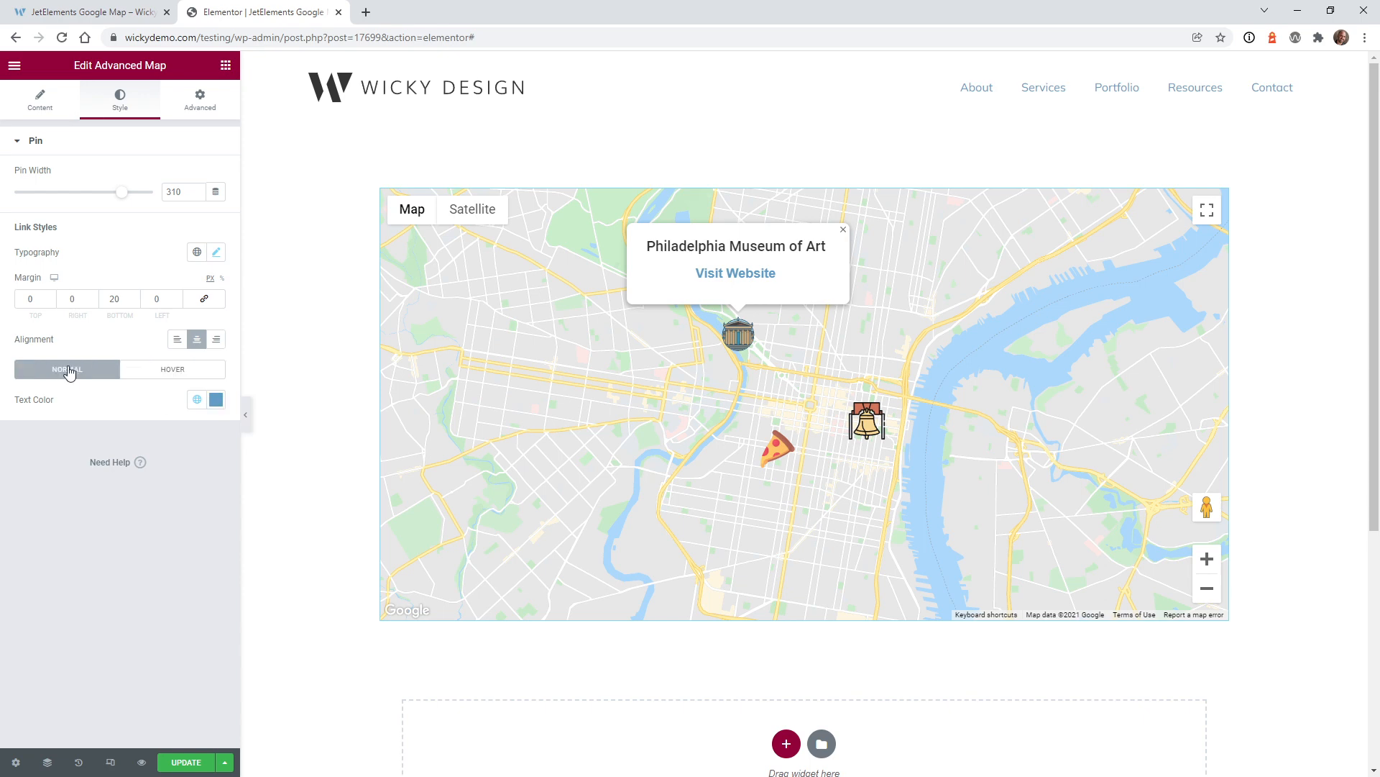